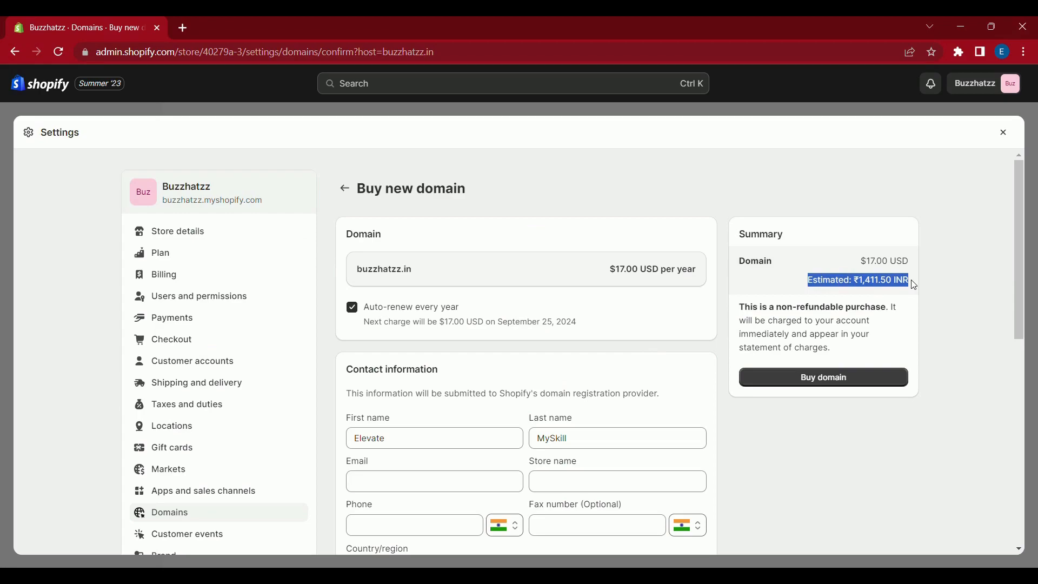
- Search the web for "purchase domain" in a new browser tab and open GoDaddy's domain search page
{"action": "left_click", "coordinate": [183, 28]}
{"action": "type", "text": "pur"}
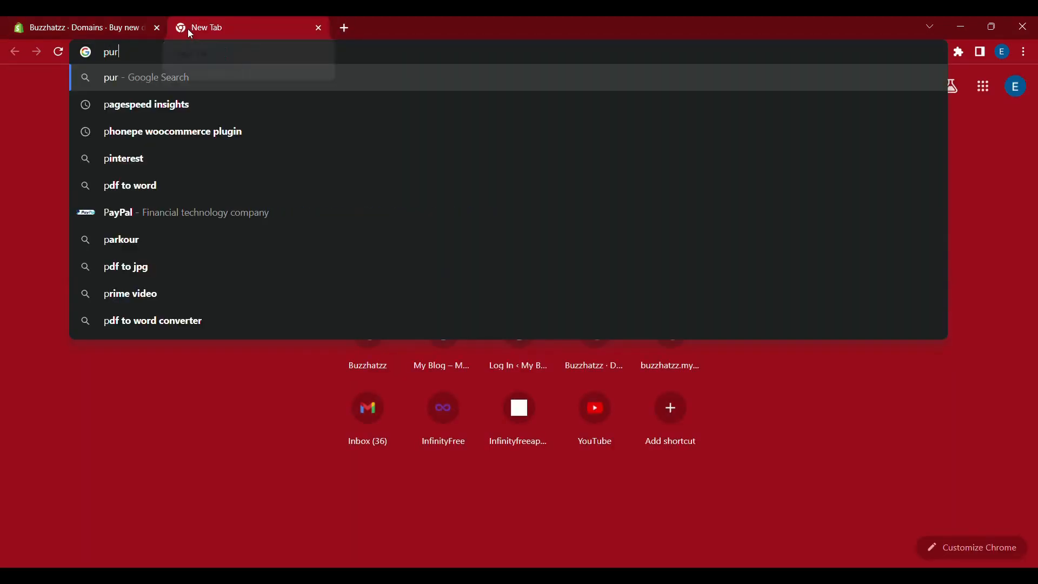
{"action": "type", "text": "chase domain"}
{"action": "key", "text": "Return"}
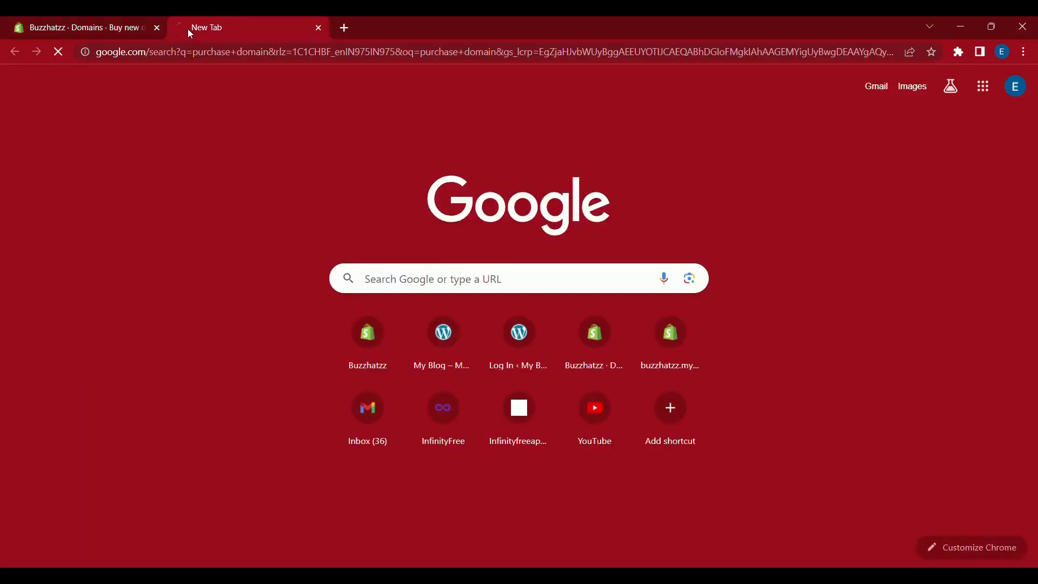
{"action": "scroll", "coordinate": [120, 372], "scroll_direction": "down", "scroll_amount": 5}
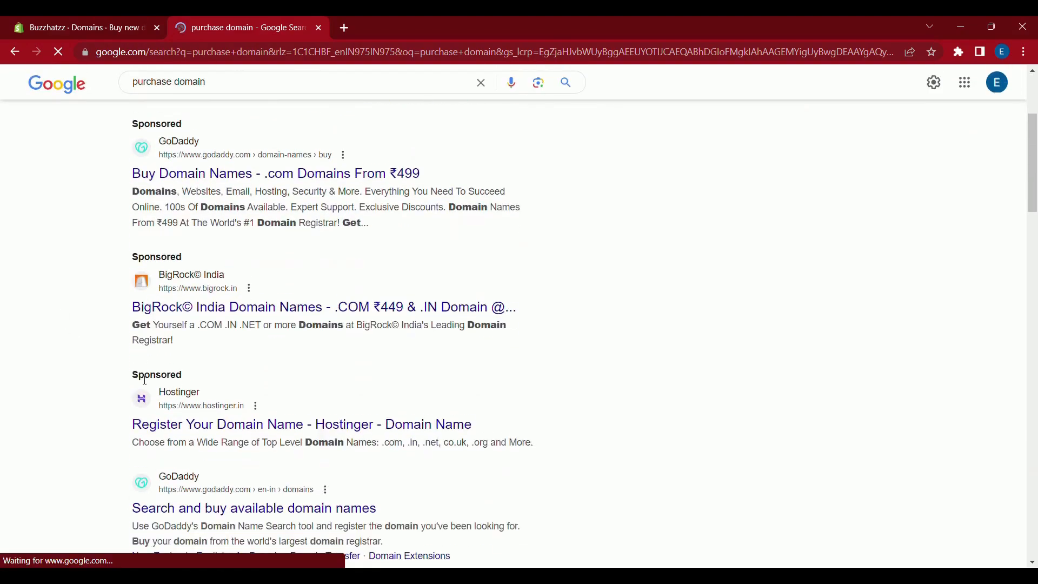
{"action": "left_click", "coordinate": [181, 435]}
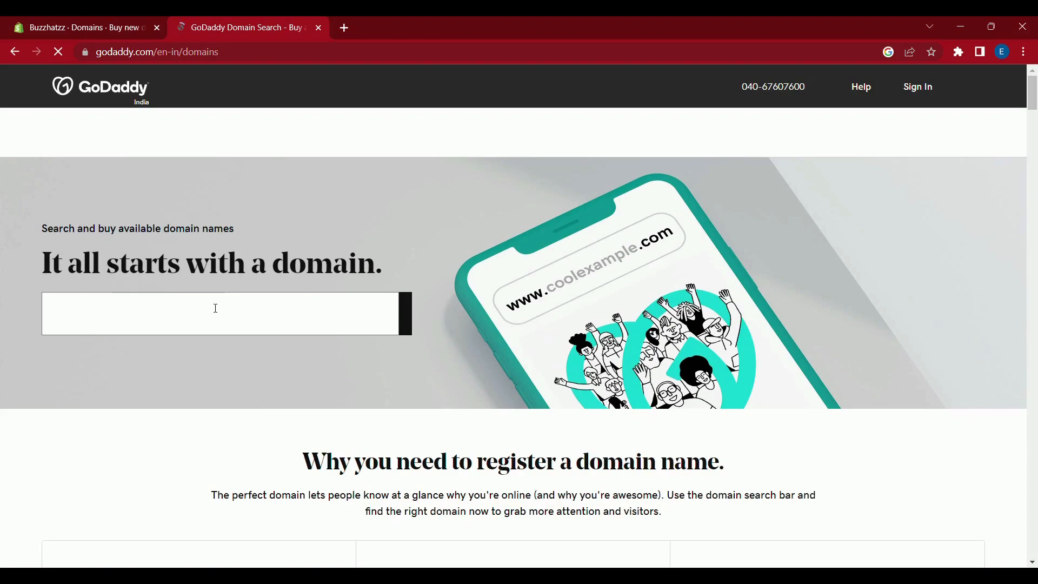
- Search GoDaddy for the domain buzzhatzz.in and check the price of the exact match
{"action": "left_click", "coordinate": [216, 308]}
{"action": "type", "text": "buzzhatzz.in"}
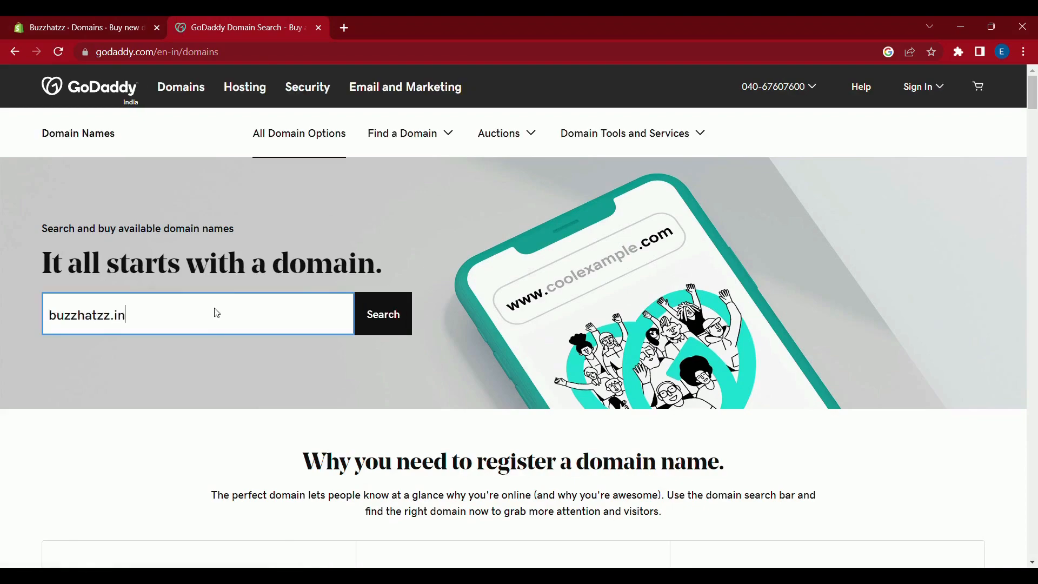
{"action": "key", "text": "Return"}
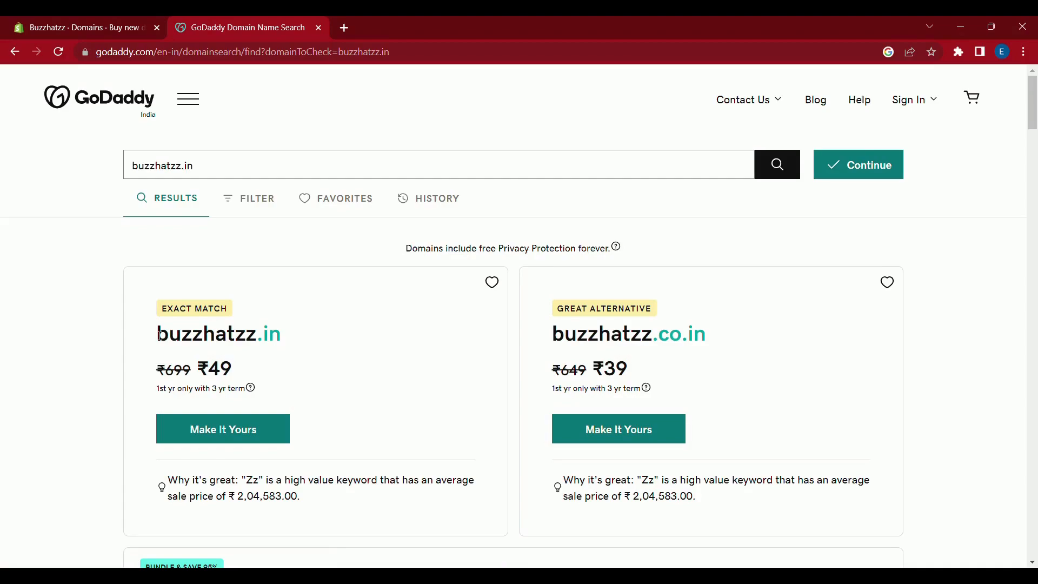
{"action": "left_click_drag", "start_coordinate": [158, 335], "coordinate": [304, 338]}
{"action": "left_click_drag", "start_coordinate": [157, 369], "coordinate": [242, 373]}
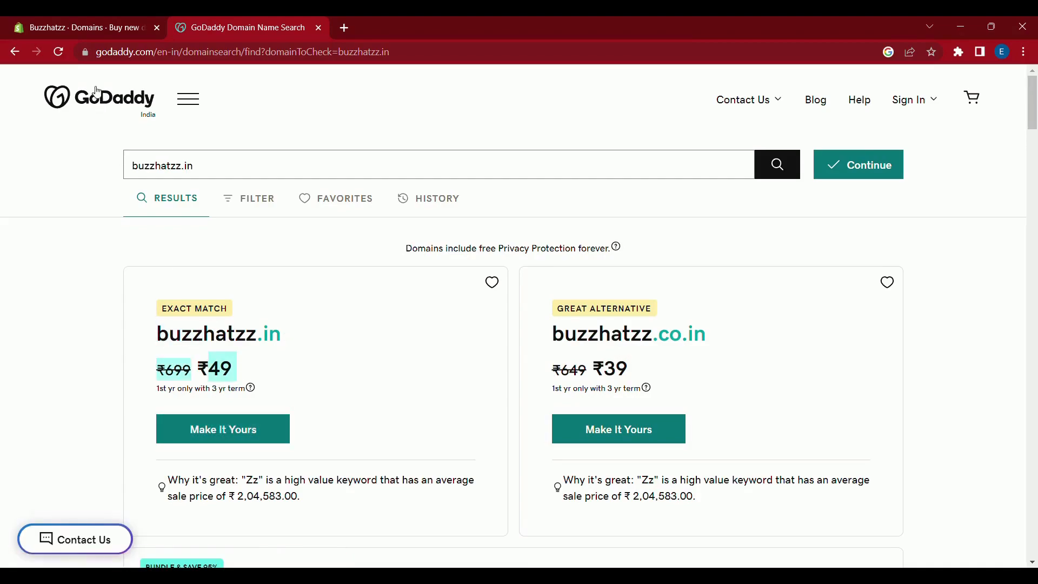
- Close the GoDaddy page, leave Shopify's domain purchase, and open the form for connecting an existing domain
{"action": "left_click", "coordinate": [107, 32]}
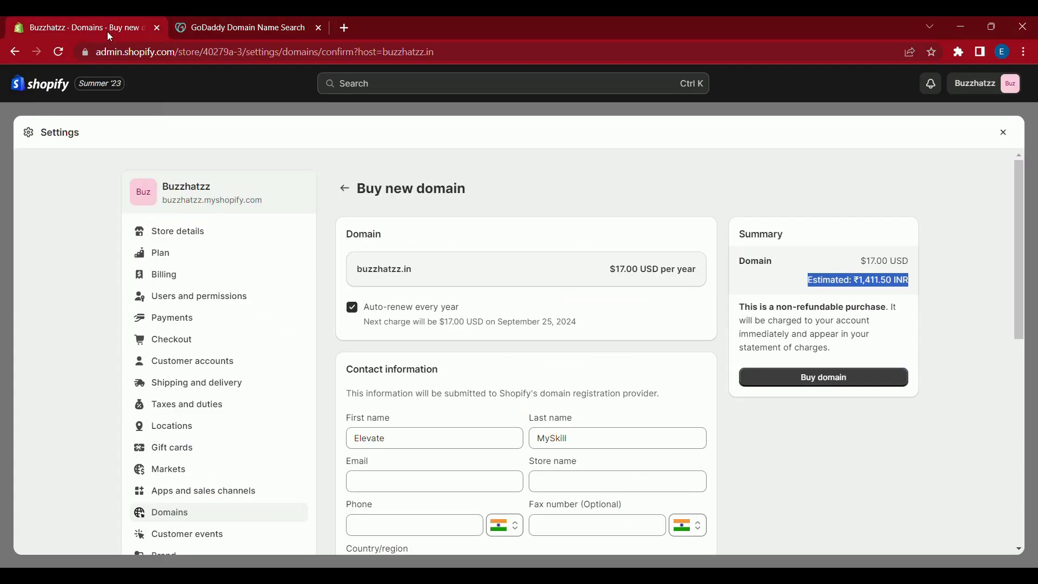
{"action": "left_click", "coordinate": [318, 28]}
{"action": "left_click", "coordinate": [342, 206]}
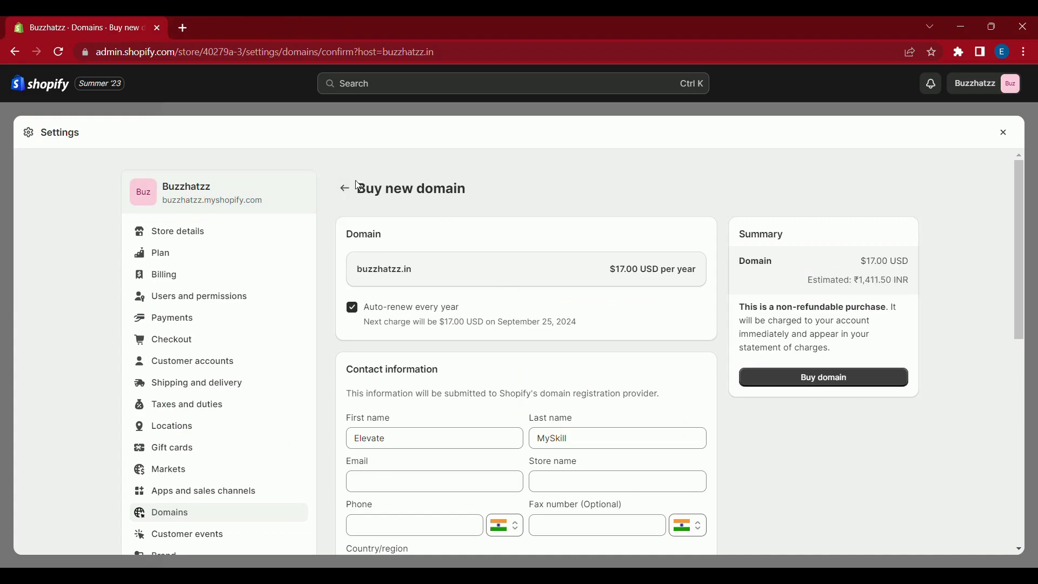
{"action": "left_click", "coordinate": [345, 188]}
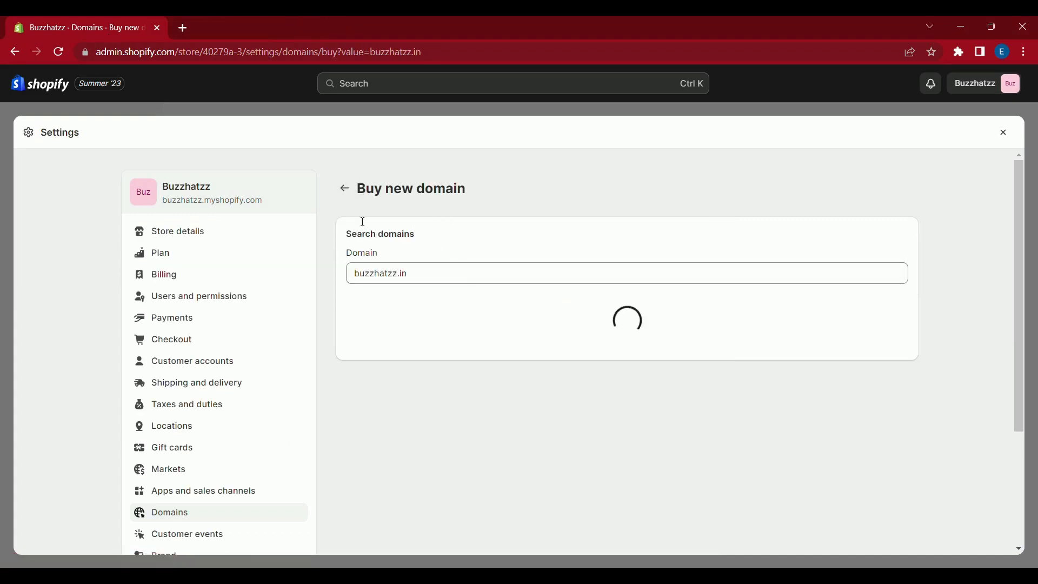
{"action": "left_click", "coordinate": [350, 193]}
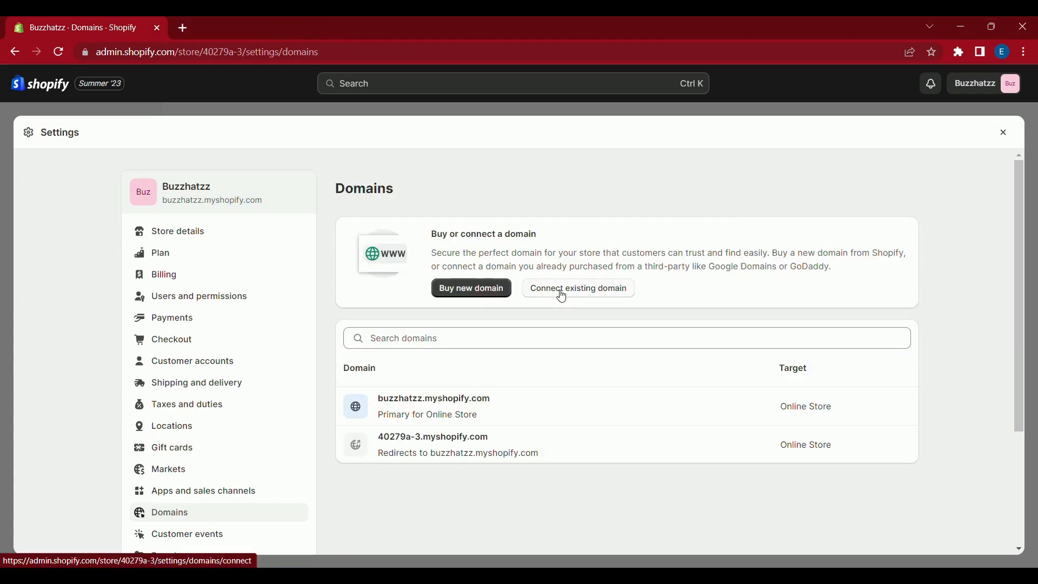
{"action": "left_click", "coordinate": [562, 296]}
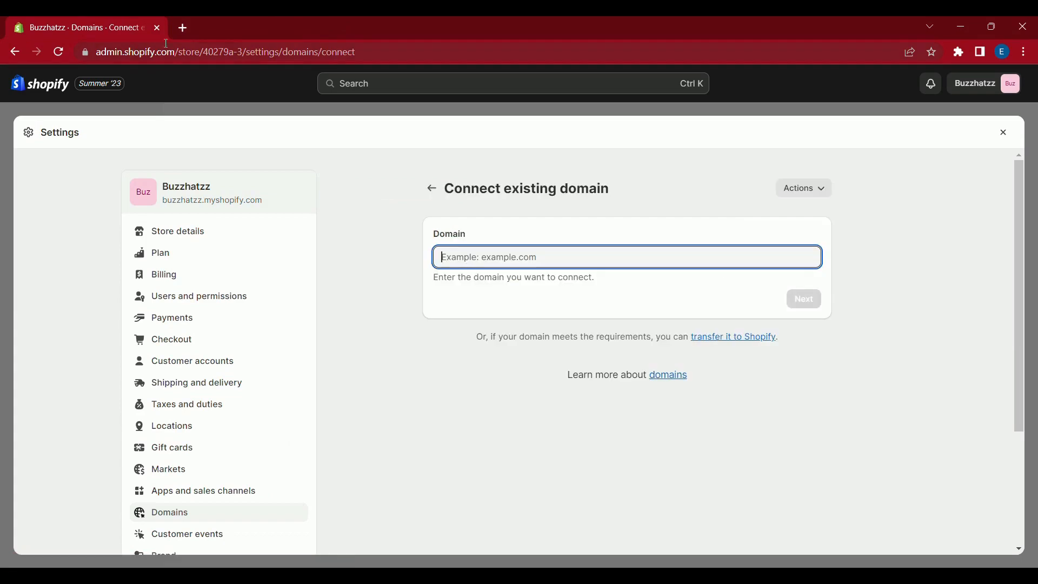
- Search the web for "hpanel hostinger" in a new browser tab and open the Hostinger login result
{"action": "left_click", "coordinate": [183, 28]}
{"action": "type", "text": "hpane"}
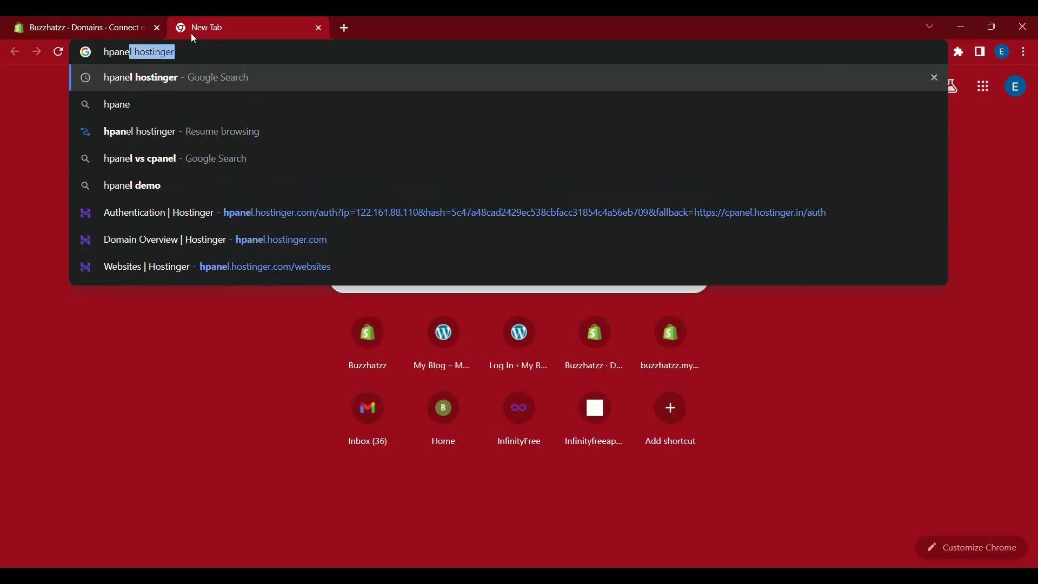
{"action": "key", "text": "Return"}
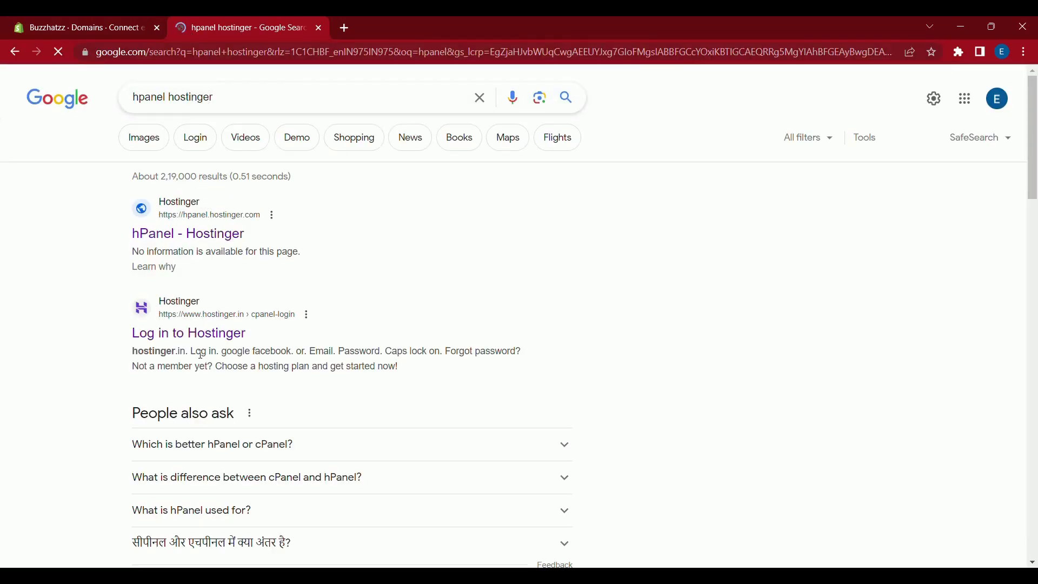
{"action": "left_click", "coordinate": [210, 325]}
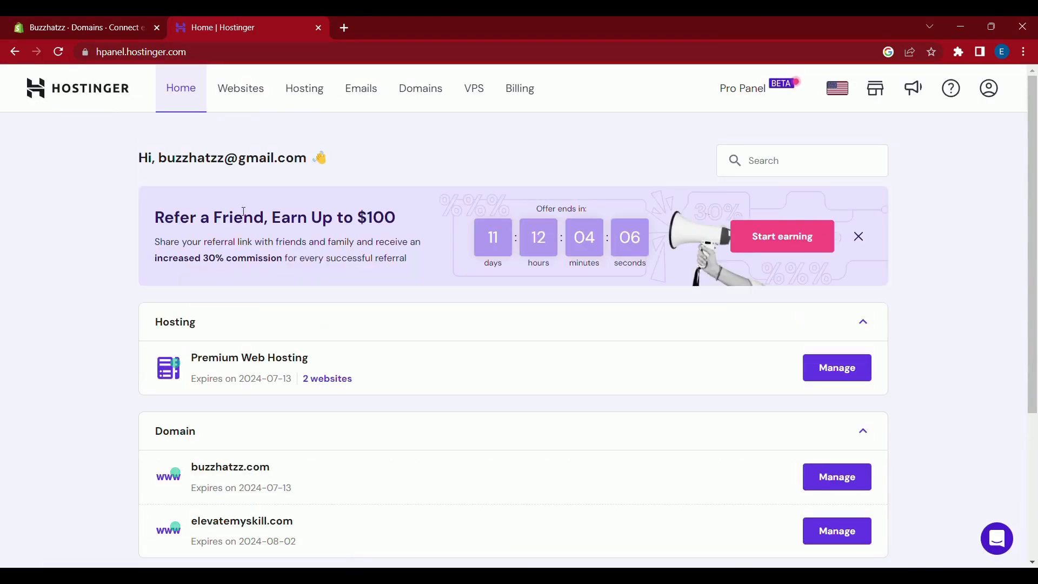
- Create the subdomain "shop" for the buzzhatzz.com website in Hostinger without a custom folder
{"action": "left_click", "coordinate": [252, 85]}
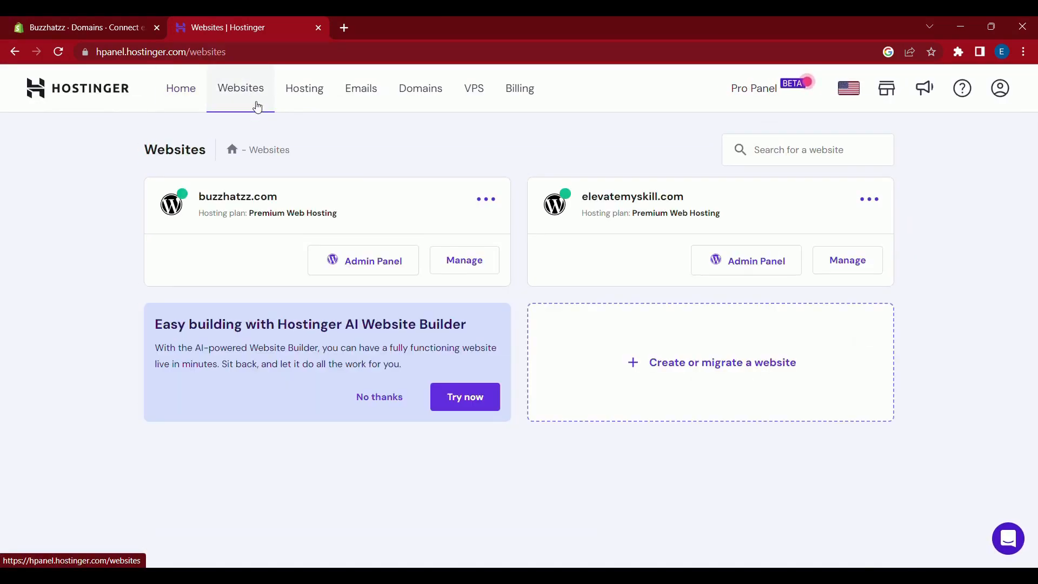
{"action": "left_click", "coordinate": [442, 258]}
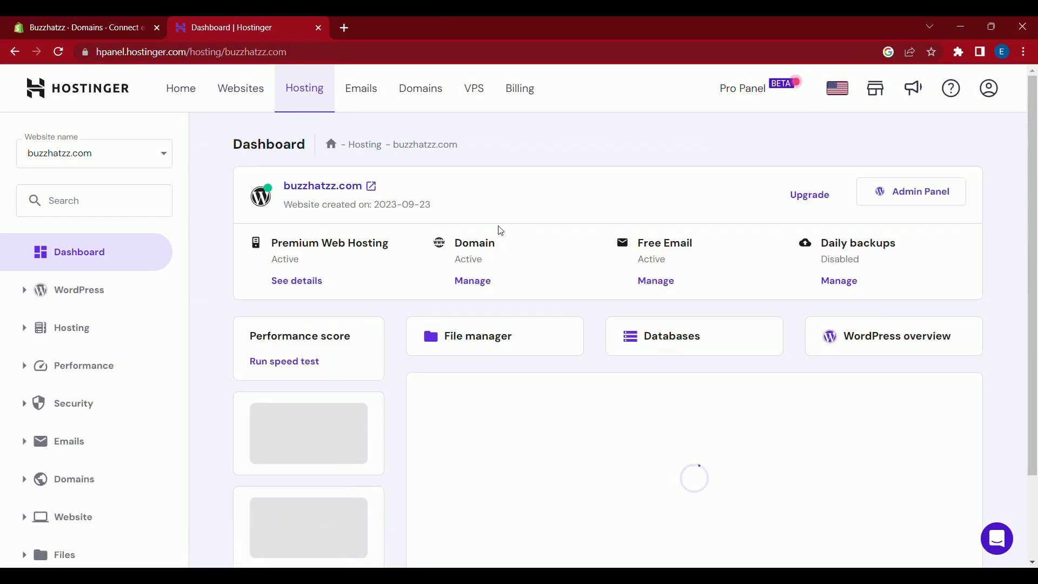
{"action": "left_click", "coordinate": [75, 479]}
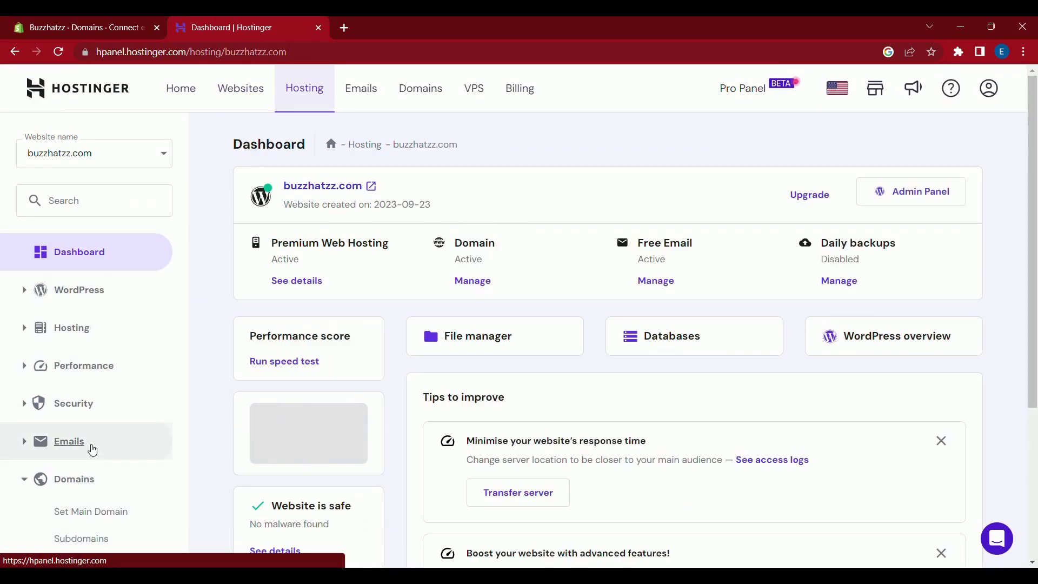
{"action": "scroll", "coordinate": [89, 443], "scroll_direction": "down", "scroll_amount": 3}
{"action": "left_click", "coordinate": [82, 406]}
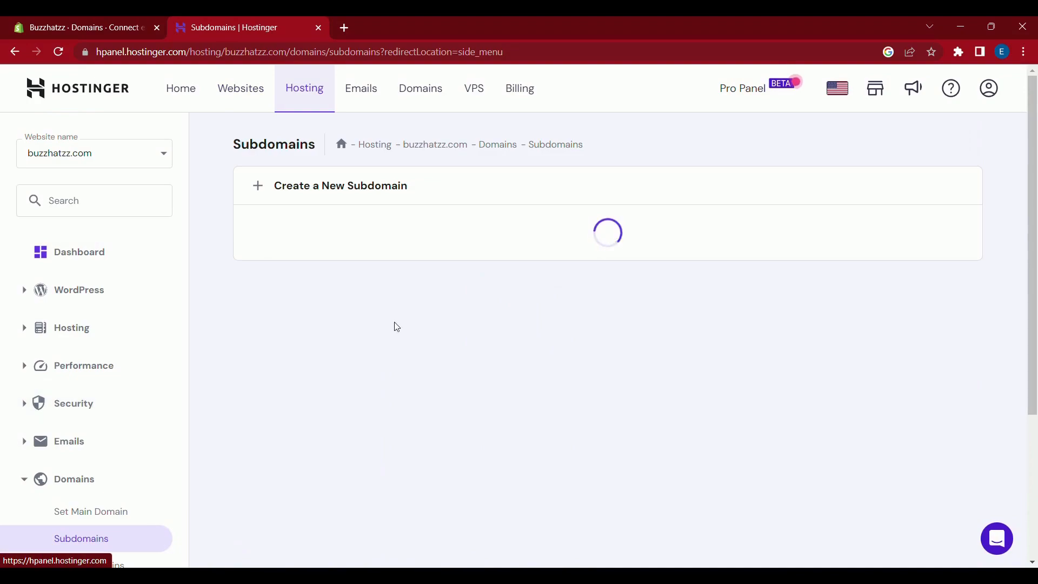
{"action": "type", "text": "shop"}
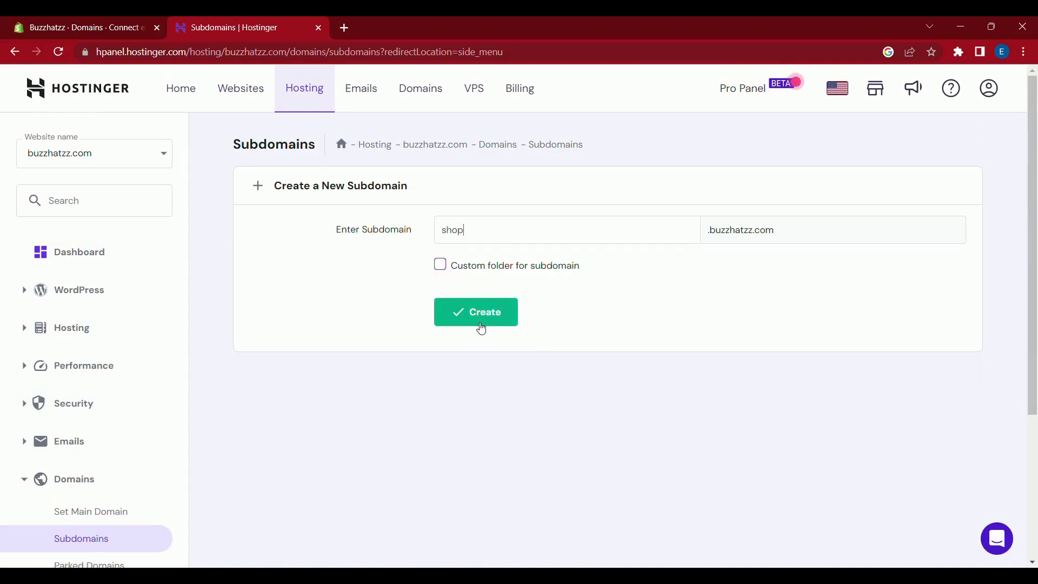
{"action": "left_click", "coordinate": [479, 324]}
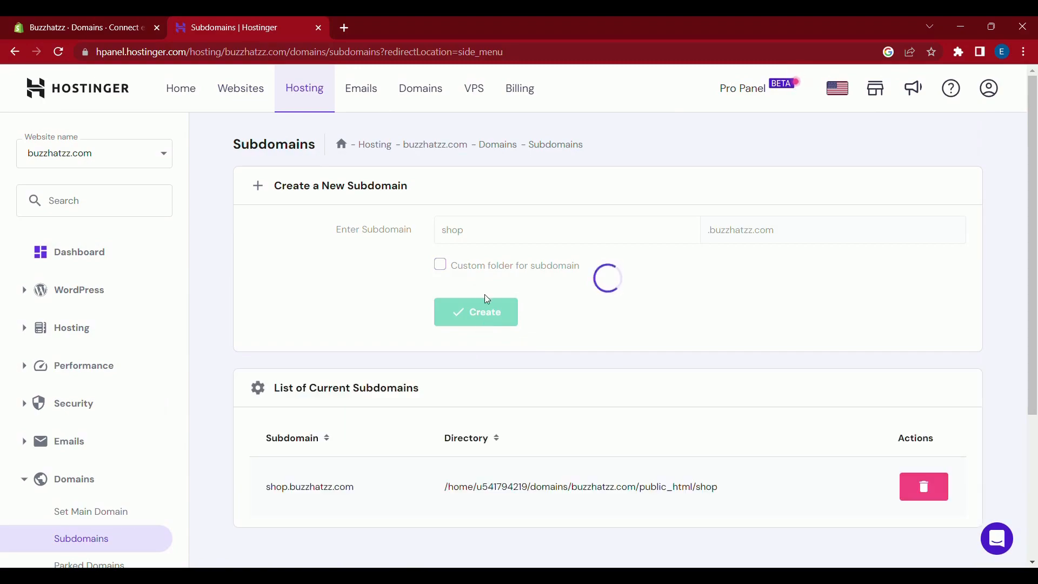
- Load shop.buzzhatzz.com in a new browser tab to check the subdomain, and close the Hostinger Subdomains page
{"action": "left_click", "coordinate": [344, 28]}
{"action": "type", "text": "shop.buzzhatzz.com"}
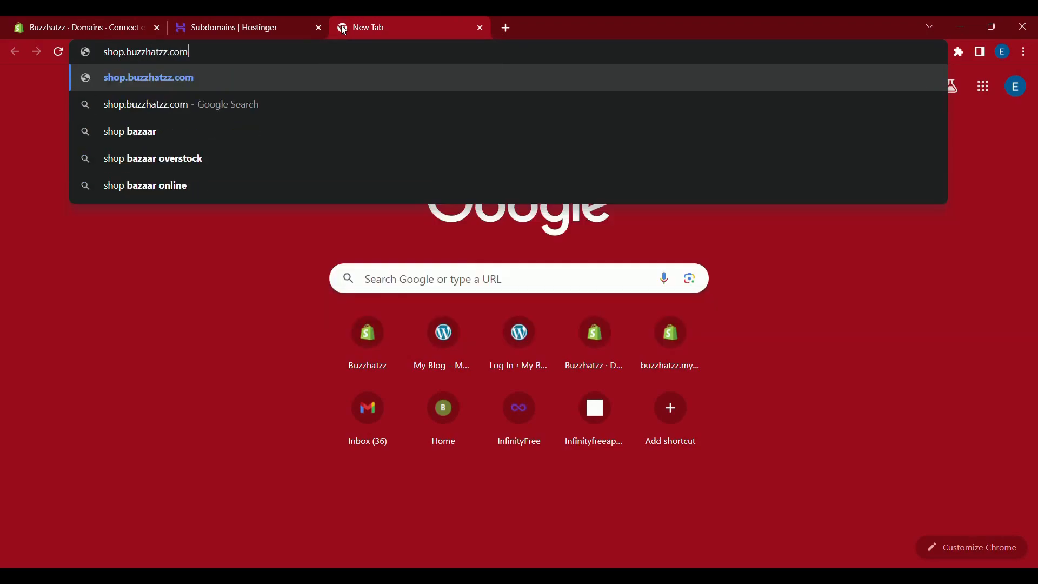
{"action": "key", "text": "Return"}
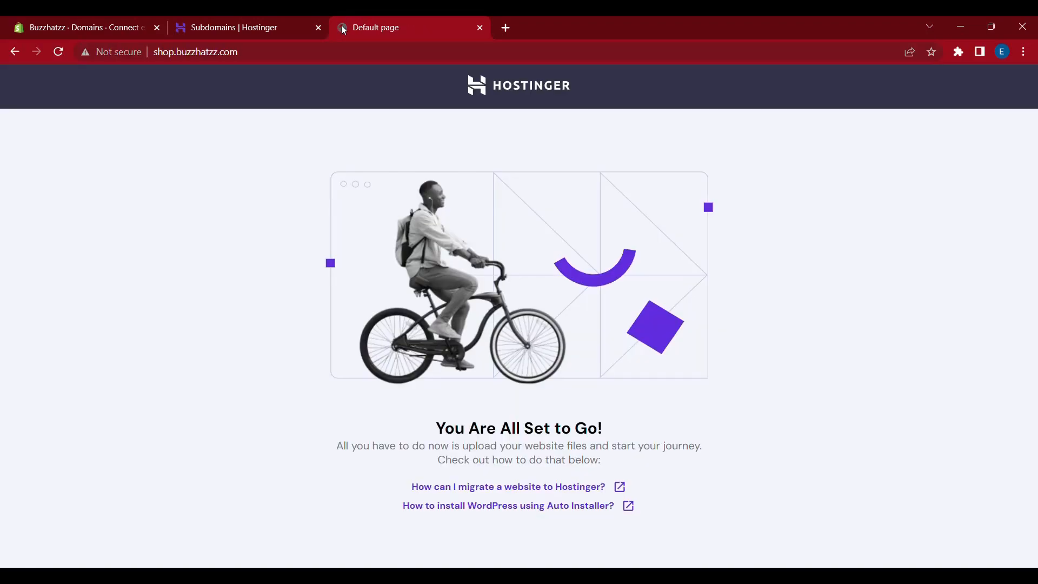
{"action": "left_click", "coordinate": [318, 27]}
- Switch to Shopify and submit shop.buzzhatzz.com as the existing domain to connect
{"action": "left_click", "coordinate": [33, 32]}
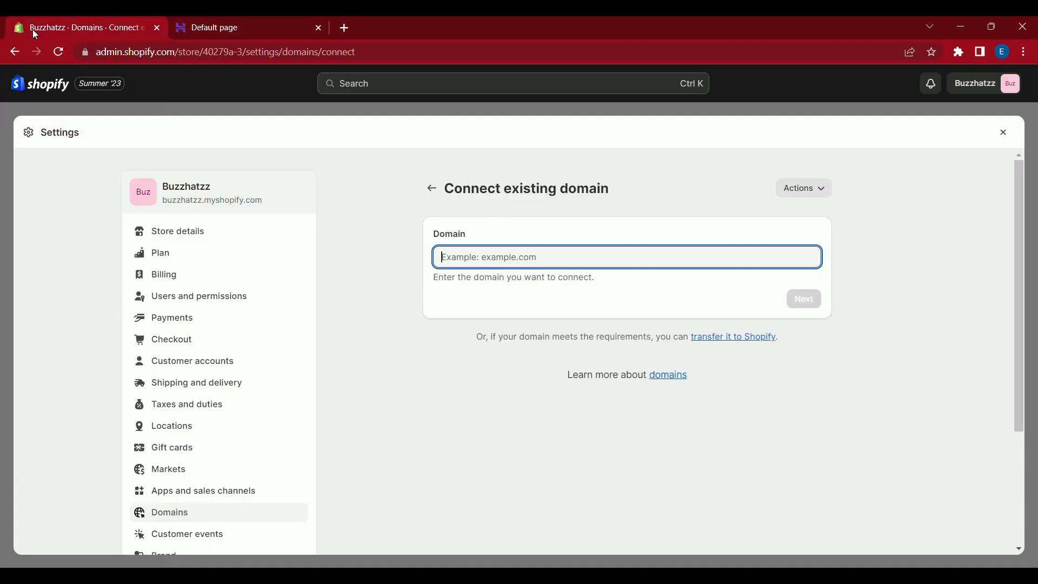
{"action": "type", "text": "shop.buzzhatzz.com"}
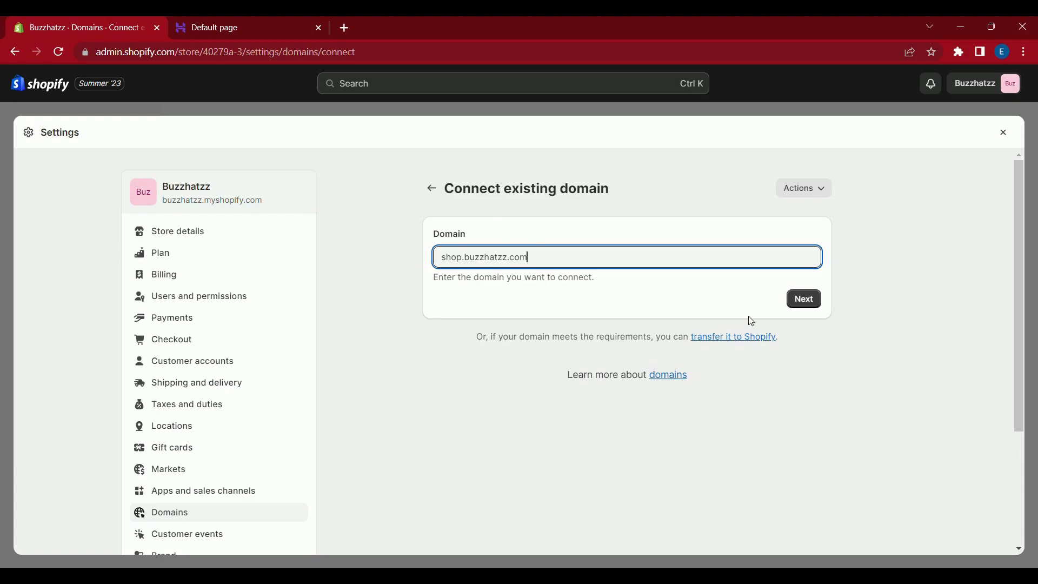
{"action": "left_click", "coordinate": [804, 299]}
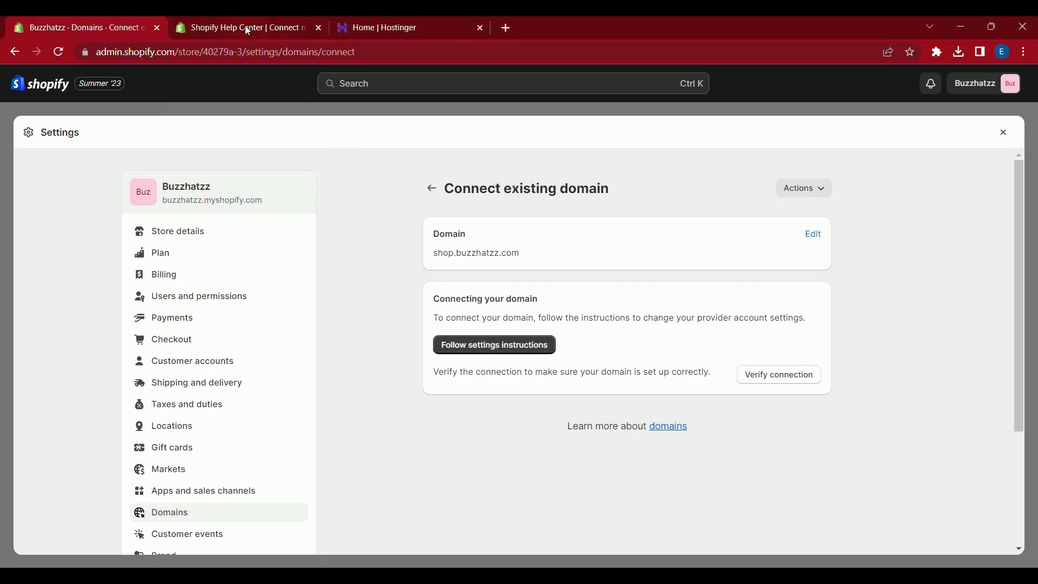
- Copy the Shopify IP address 23.227.38.65 for the A record from the Shopify Help Center's manual connection instructions
{"action": "left_click", "coordinate": [246, 28]}
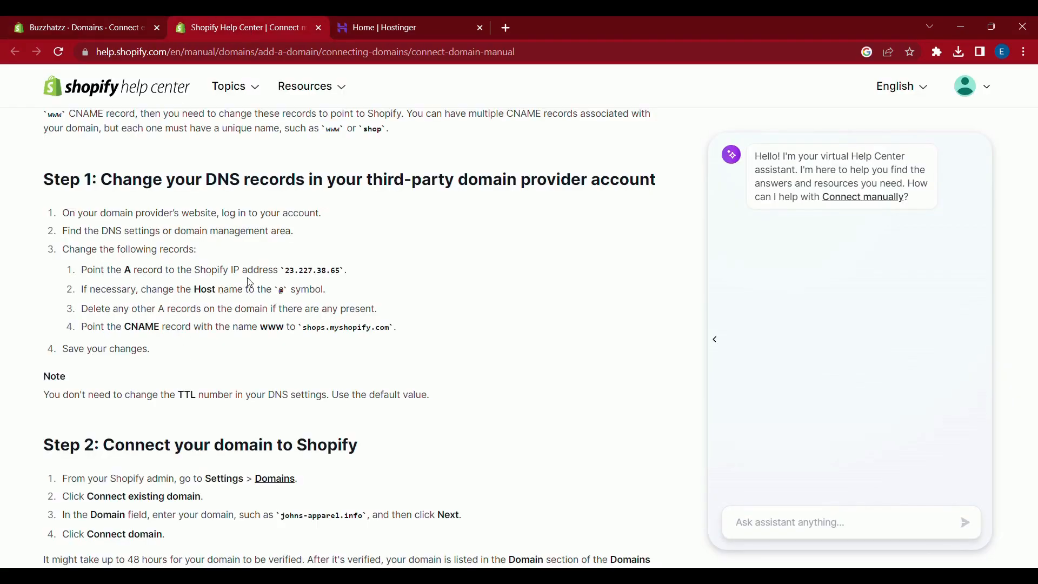
{"action": "left_click_drag", "start_coordinate": [286, 269], "coordinate": [342, 270]}
{"action": "key", "text": "ctrl+c"}
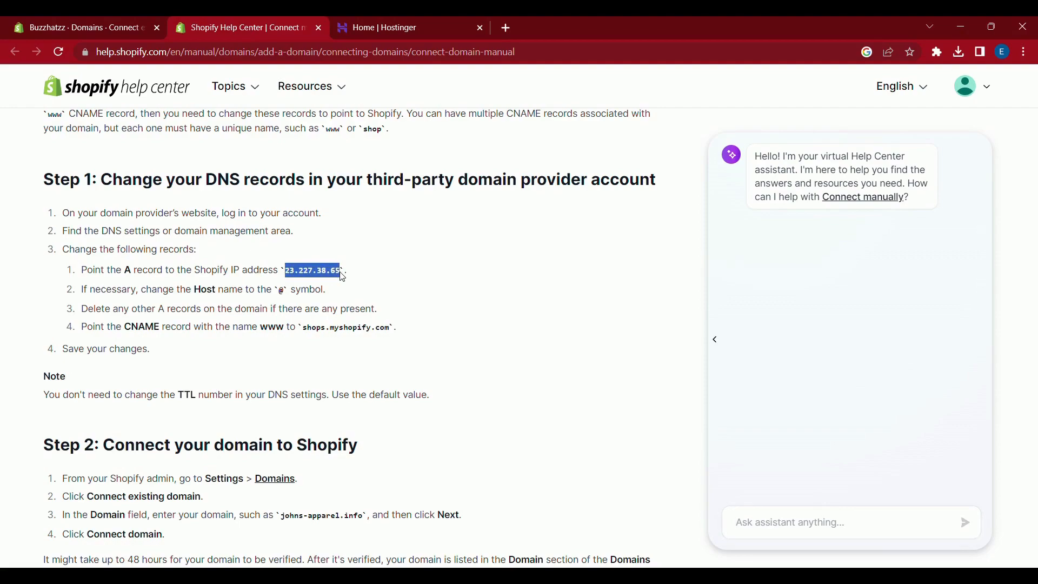
- Switch to Hostinger and open the DNS and nameserver settings of the buzzhatzz.com domain
{"action": "left_click", "coordinate": [383, 33]}
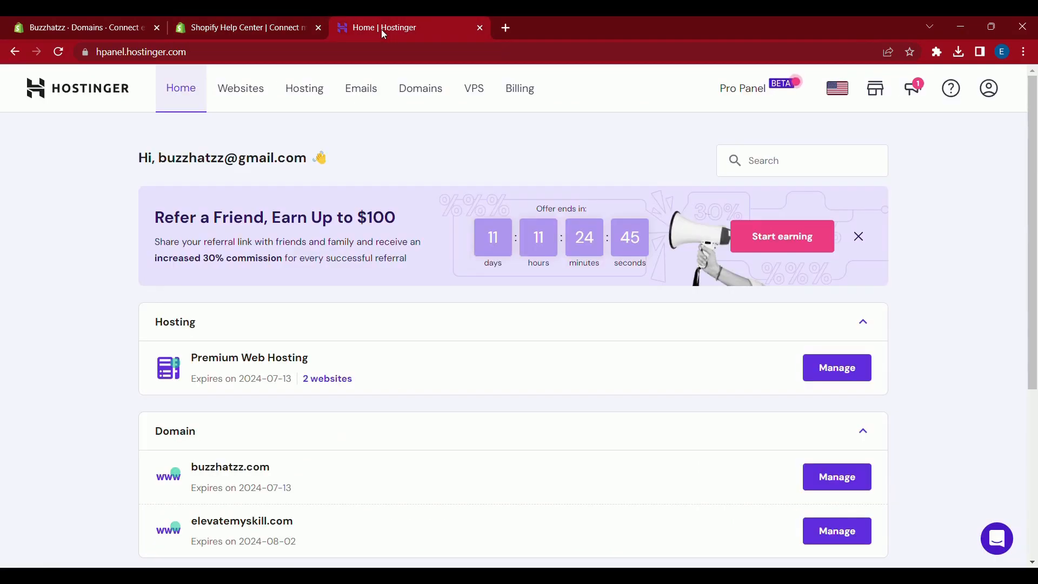
{"action": "left_click", "coordinate": [431, 98]}
{"action": "scroll", "coordinate": [541, 486], "scroll_direction": "down", "scroll_amount": 2}
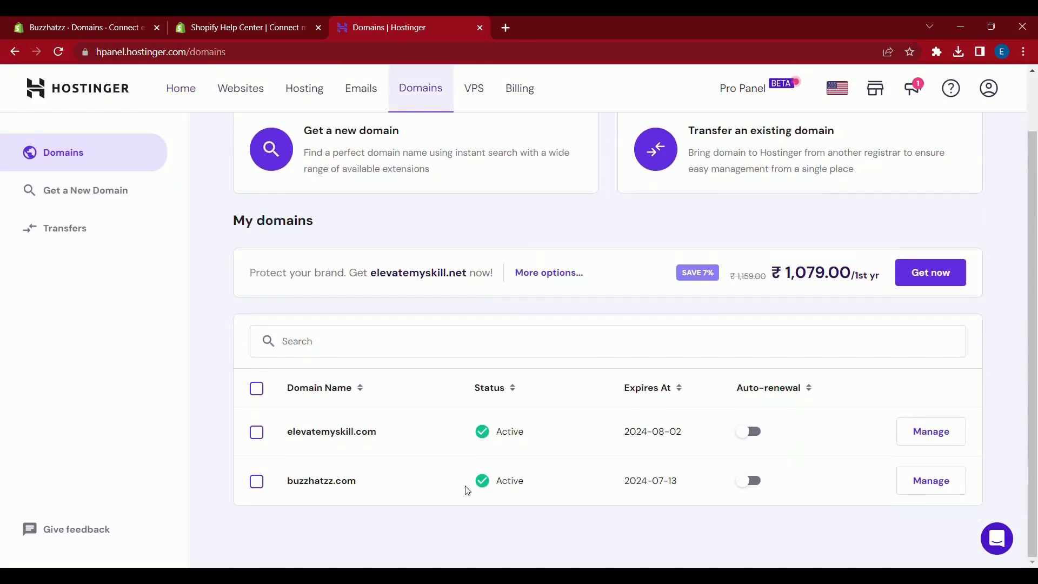
{"action": "left_click", "coordinate": [946, 487]}
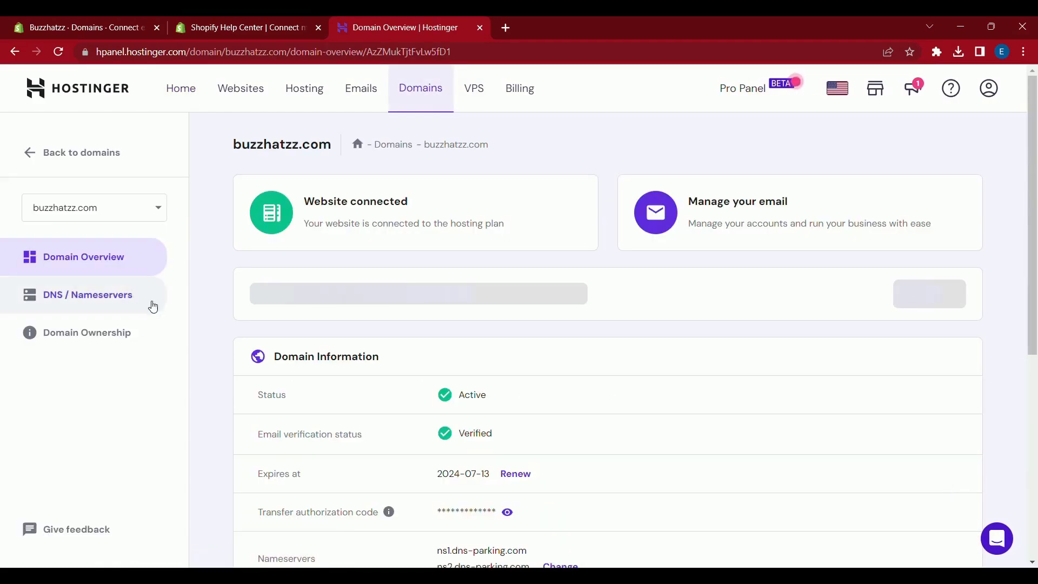
{"action": "left_click", "coordinate": [143, 298]}
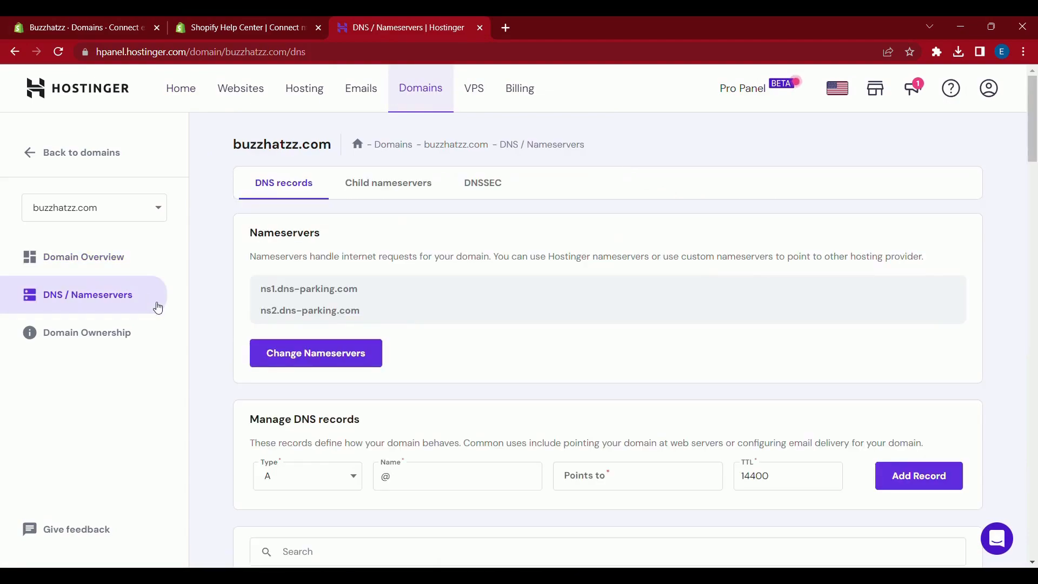
- Update the shop A record of buzzhatzz.com to point to 23.227.38.65
{"action": "scroll", "coordinate": [384, 331], "scroll_direction": "down", "scroll_amount": 8}
{"action": "scroll", "coordinate": [397, 342], "scroll_direction": "down", "scroll_amount": 6}
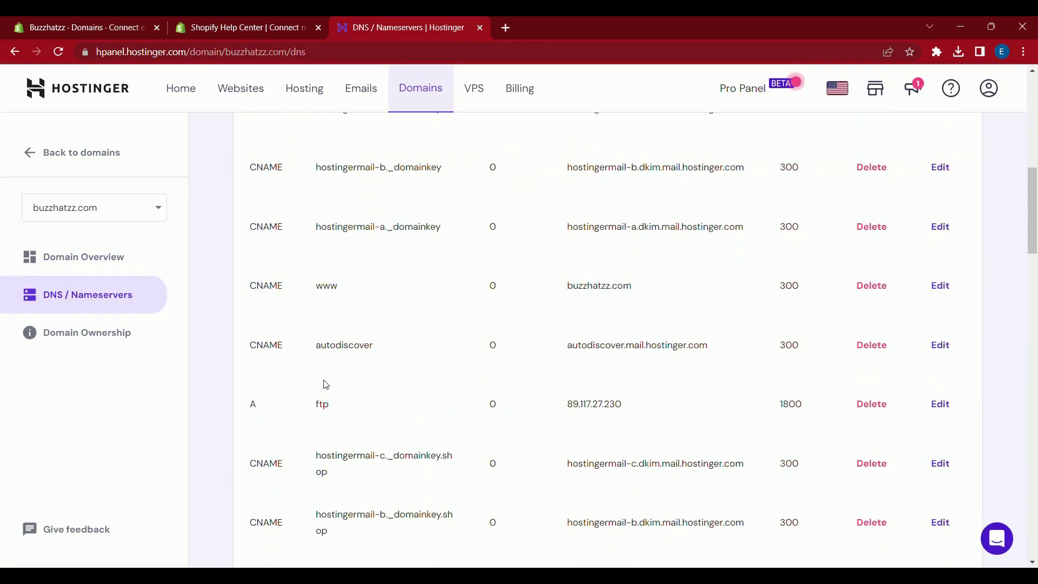
{"action": "scroll", "coordinate": [304, 434], "scroll_direction": "down", "scroll_amount": 6}
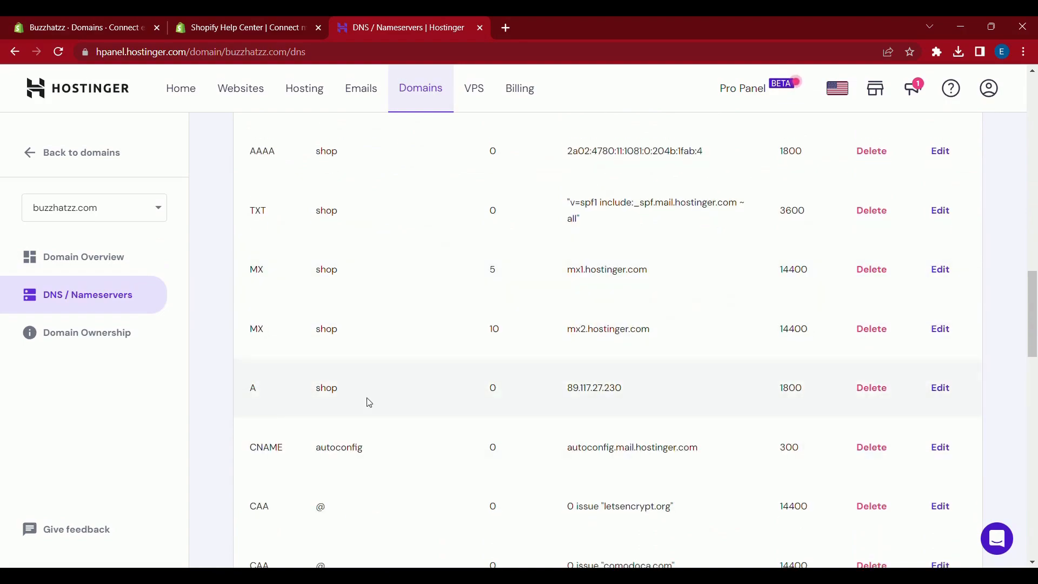
{"action": "left_click", "coordinate": [936, 389]}
{"action": "triple_click", "coordinate": [468, 320]}
{"action": "key", "text": "ctrl+v"}
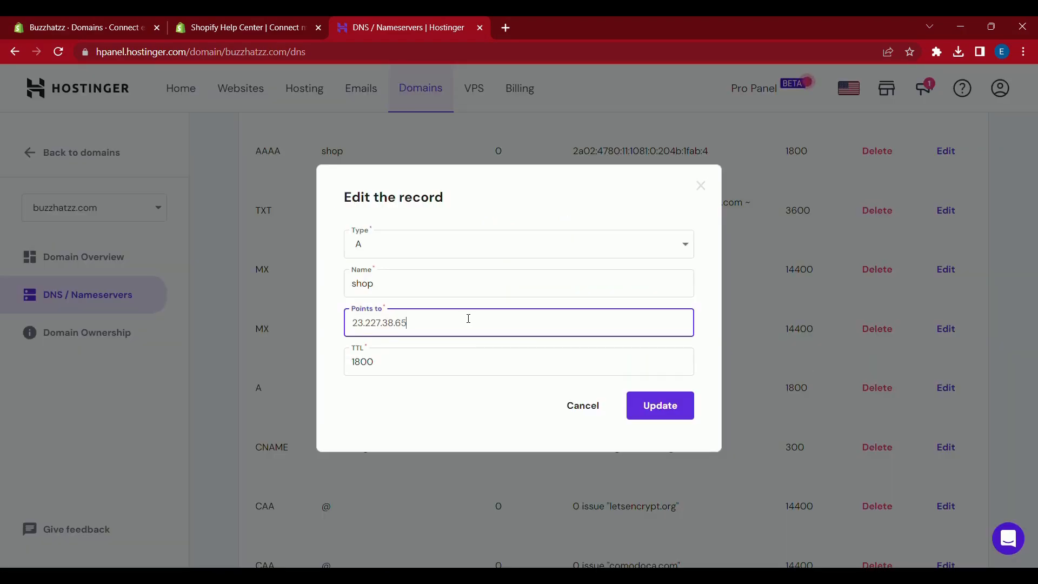
{"action": "left_click", "coordinate": [660, 409]}
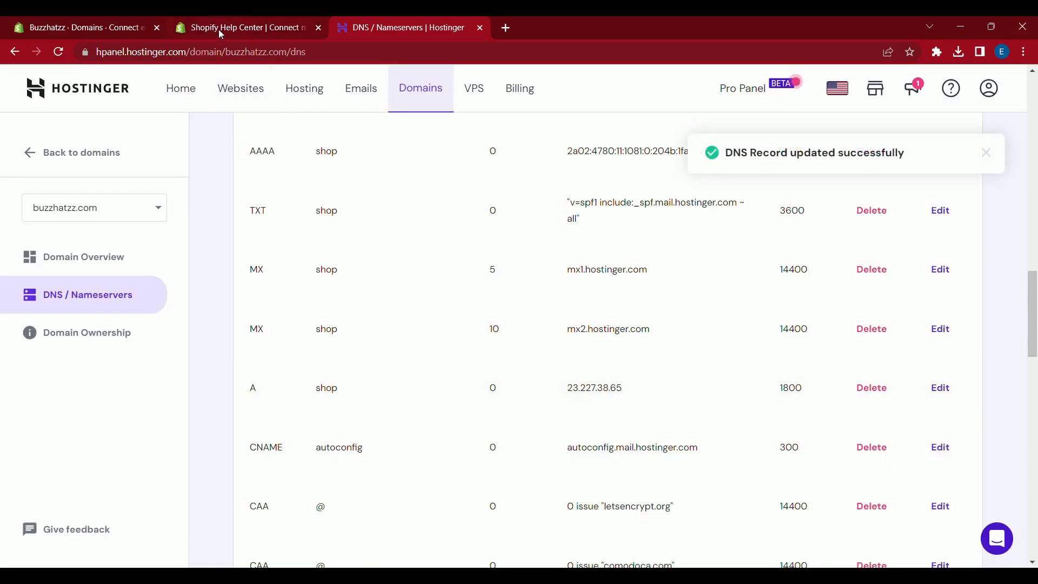
- Switch to the Shopify Help Center and copy the CNAME target shops.myshopify.com
{"action": "left_click", "coordinate": [219, 31]}
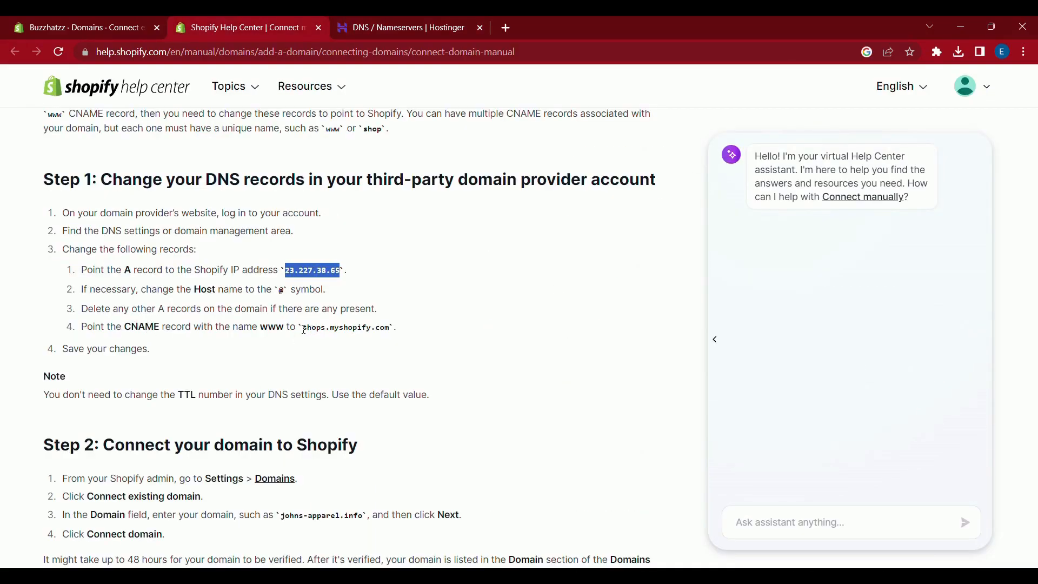
{"action": "left_click_drag", "start_coordinate": [303, 330], "coordinate": [393, 334]}
{"action": "key", "text": "ctrl+c"}
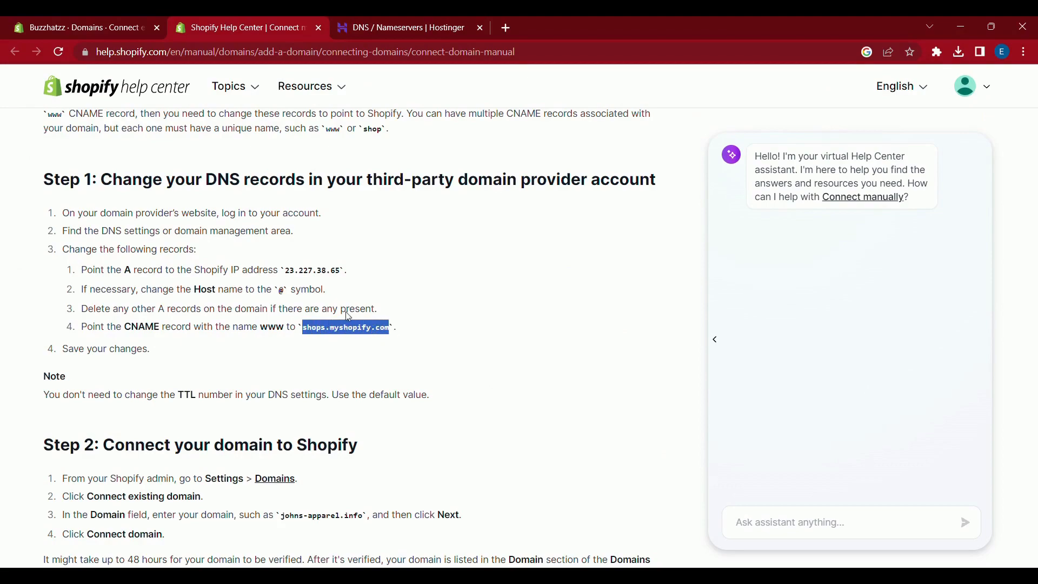
- Switch to Hostinger and update the www CNAME record's target to shops.myshopify.com
{"action": "left_click", "coordinate": [364, 36]}
{"action": "scroll", "coordinate": [466, 363], "scroll_direction": "up", "scroll_amount": 10}
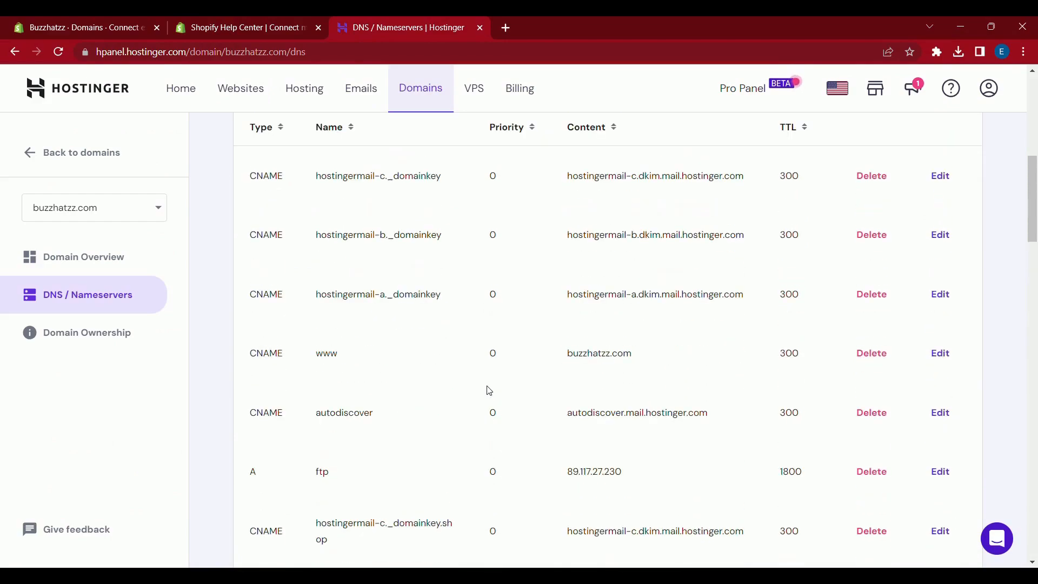
{"action": "left_click", "coordinate": [941, 356]}
{"action": "triple_click", "coordinate": [472, 319]}
{"action": "key", "text": "ctrl+v"}
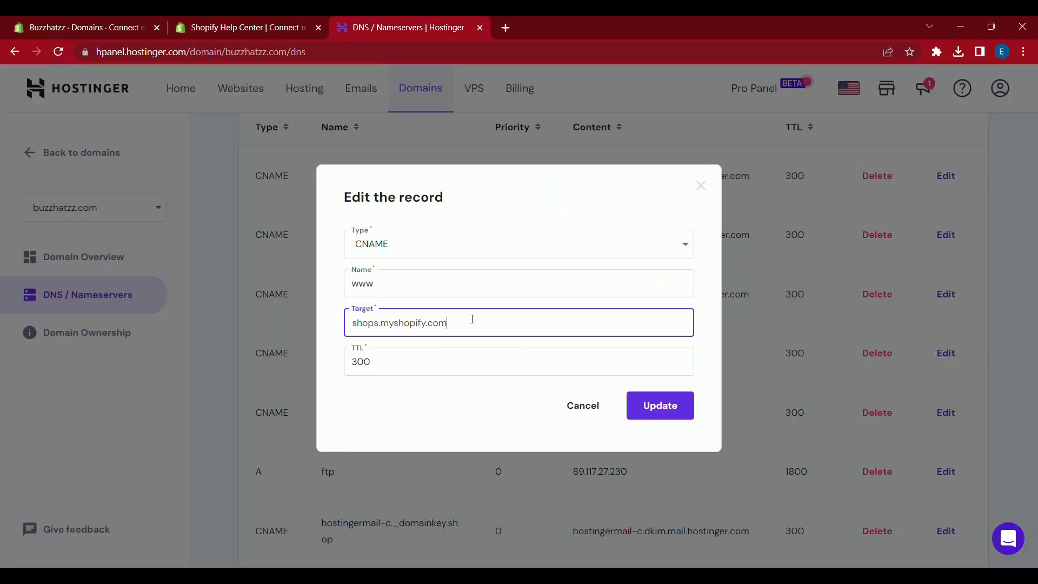
{"action": "left_click", "coordinate": [662, 419]}
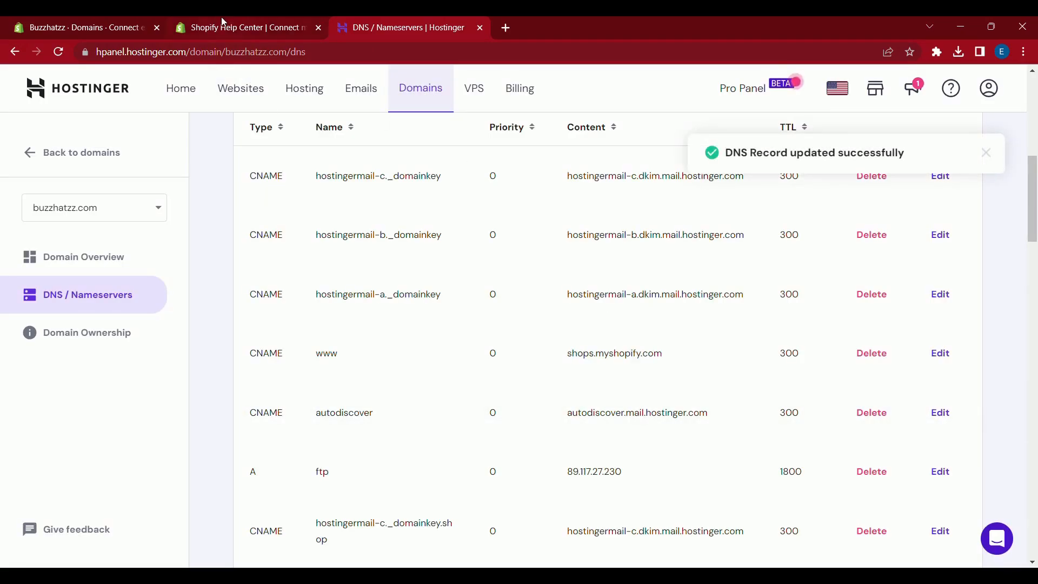
- Switch to Shopify and verify the connection of the existing domain shop.buzzhatzz.com
{"action": "left_click", "coordinate": [140, 28]}
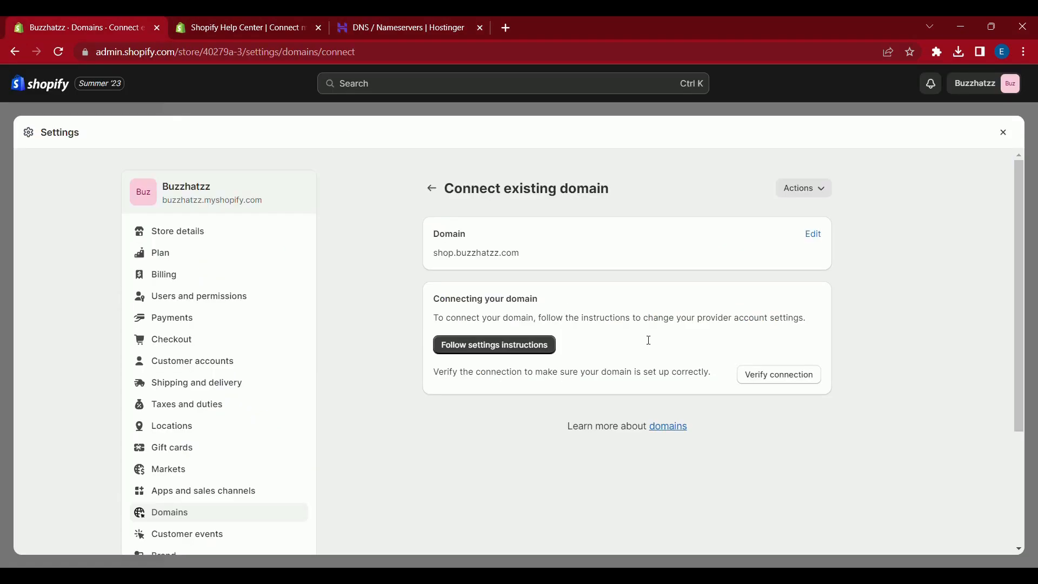
{"action": "left_click", "coordinate": [770, 387]}
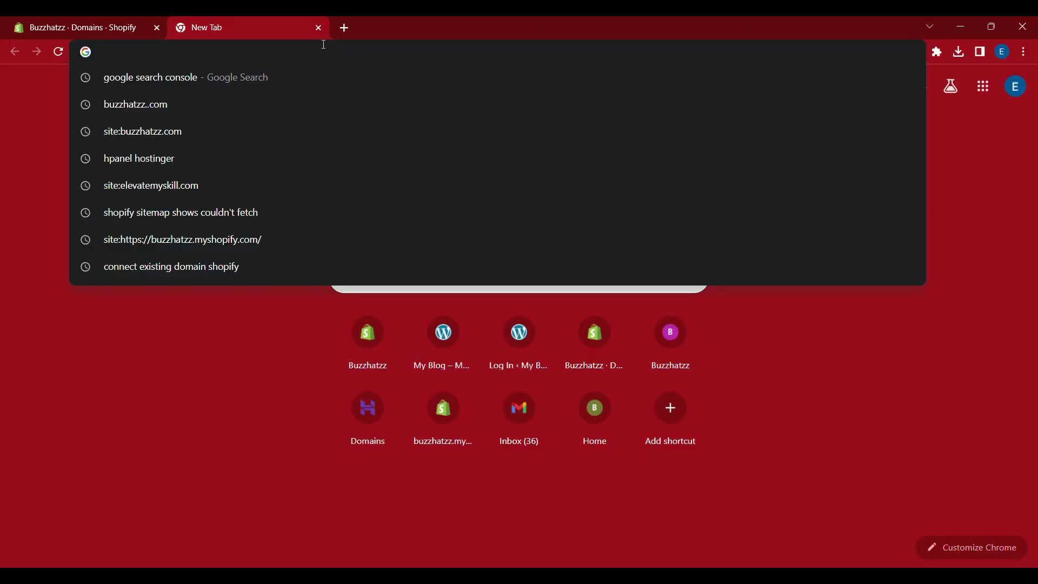
- Search the web for "google search console" and start Google Search Console from its about page
{"action": "type", "text": "google search console"}
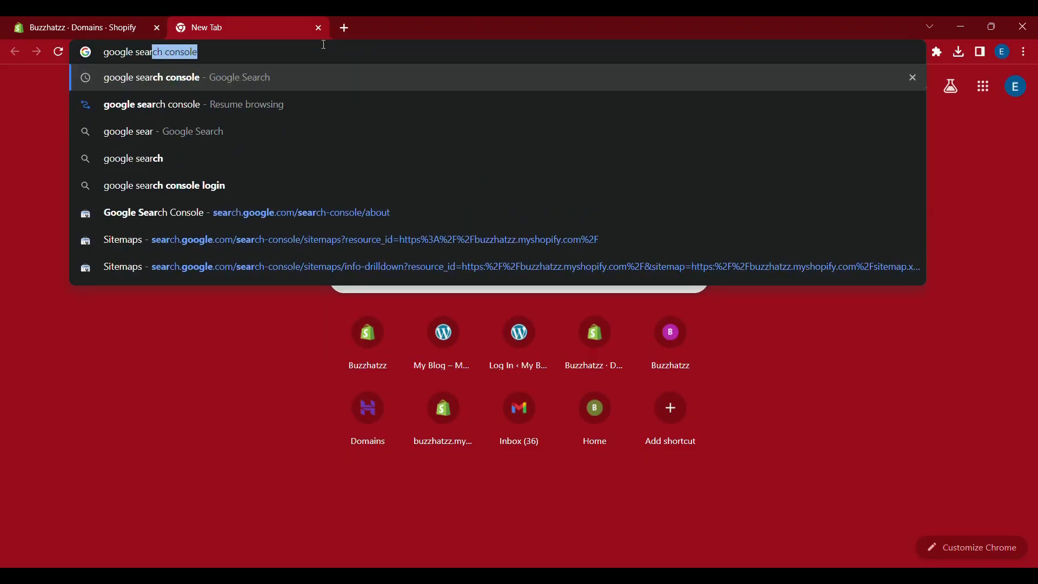
{"action": "key", "text": "Return"}
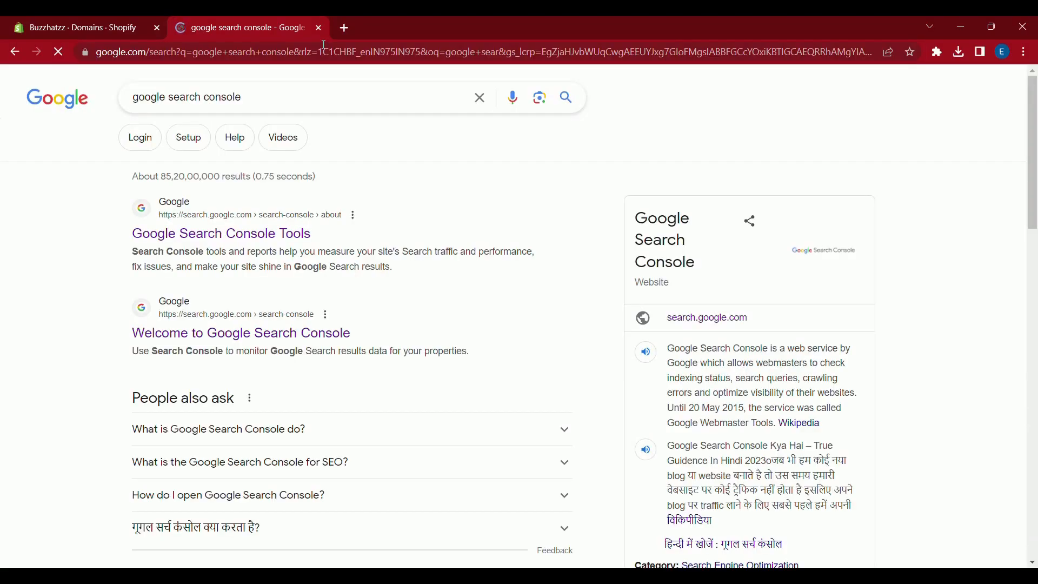
{"action": "left_click", "coordinate": [279, 231]}
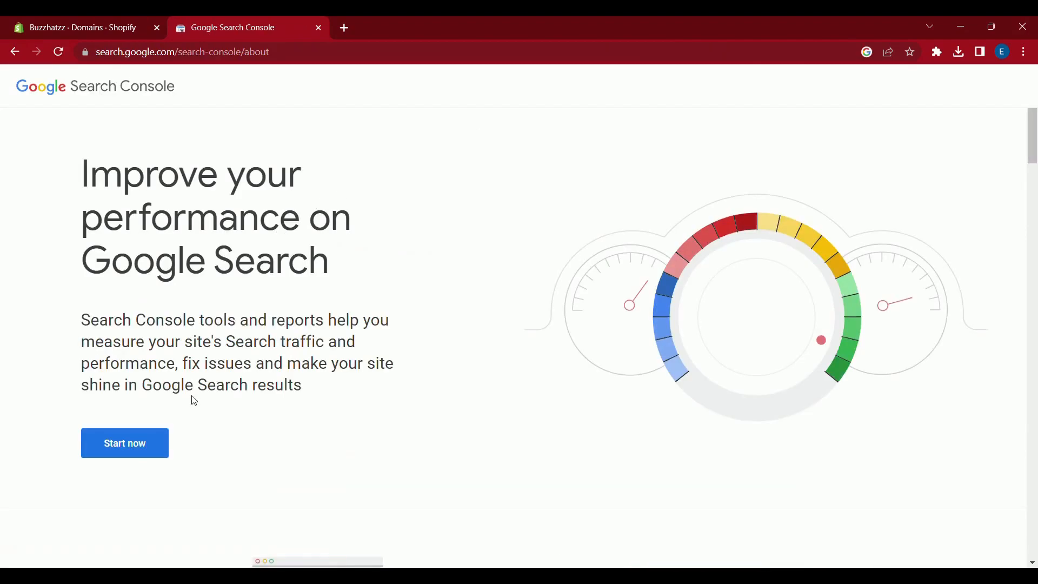
{"action": "left_click", "coordinate": [165, 447]}
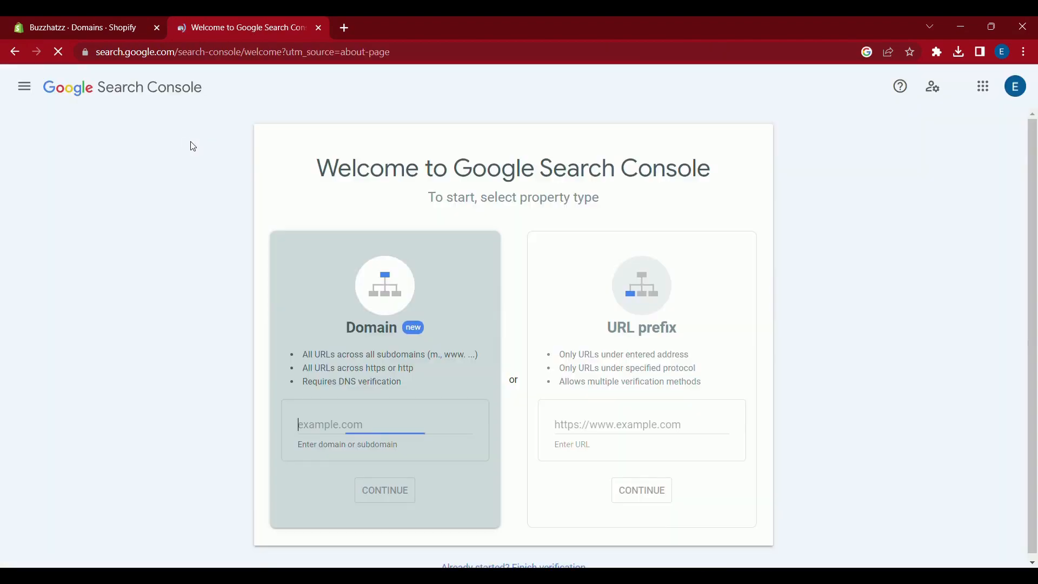
- Try adding buzzhatzz.com as a Domain property with CNAME verification, and remove the property
{"action": "left_click", "coordinate": [332, 428]}
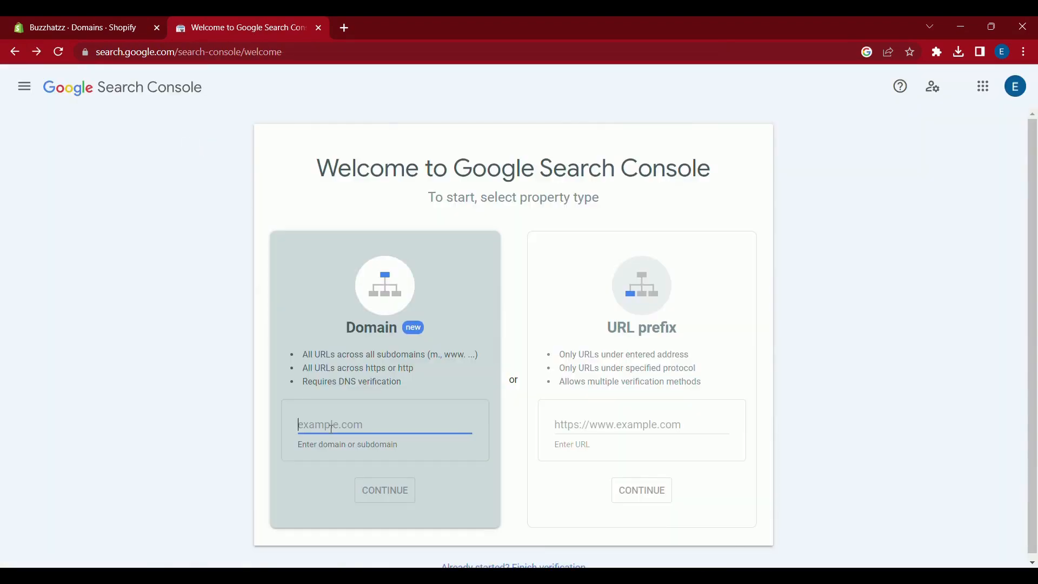
{"action": "type", "text": "buzzhatzz.com"}
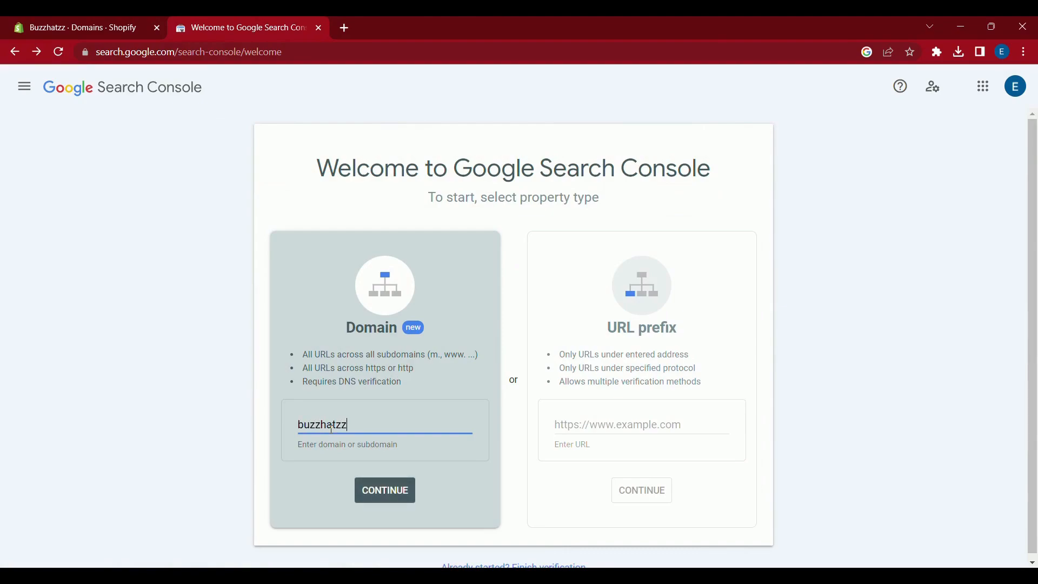
{"action": "left_click", "coordinate": [379, 490]}
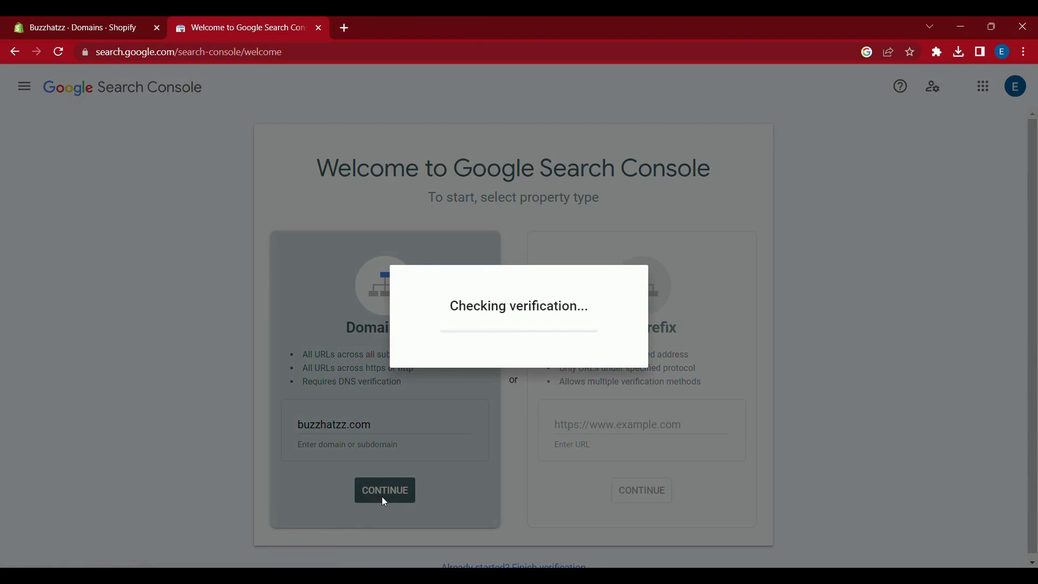
{"action": "left_click", "coordinate": [517, 215]}
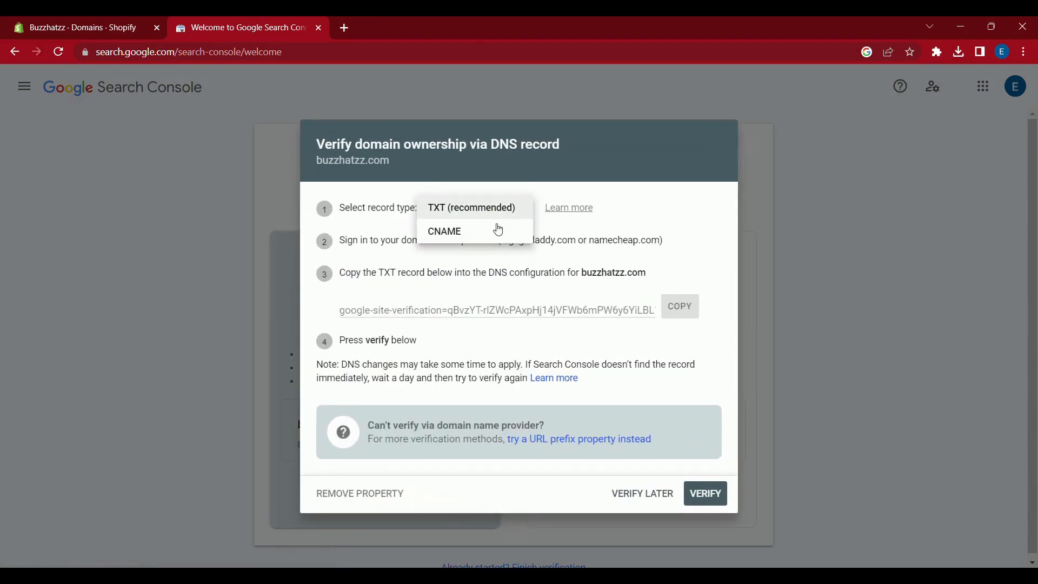
{"action": "left_click", "coordinate": [494, 229]}
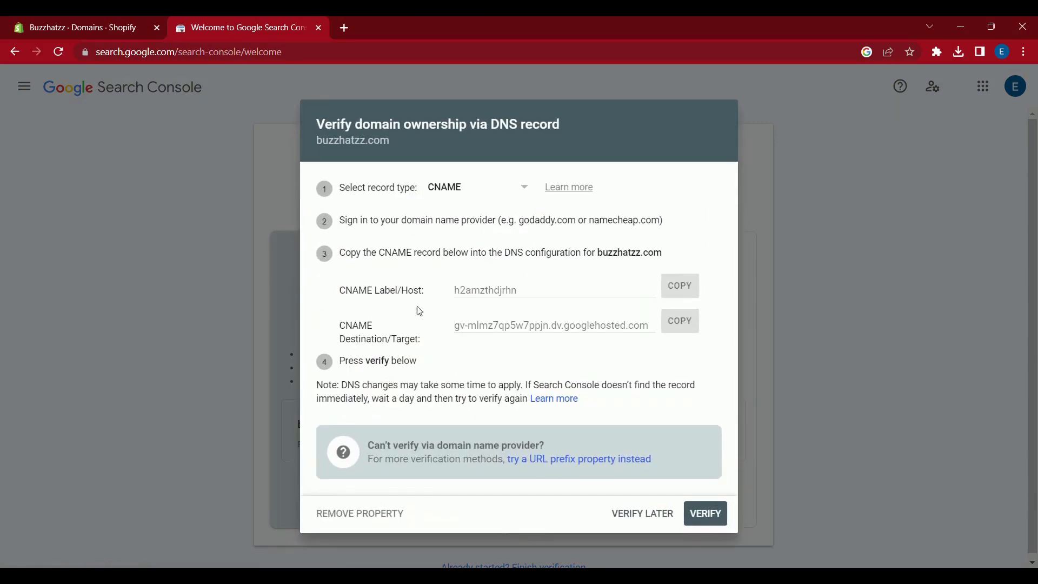
{"action": "left_click_drag", "start_coordinate": [403, 289], "coordinate": [526, 301]}
{"action": "left_click_drag", "start_coordinate": [388, 333], "coordinate": [525, 343]}
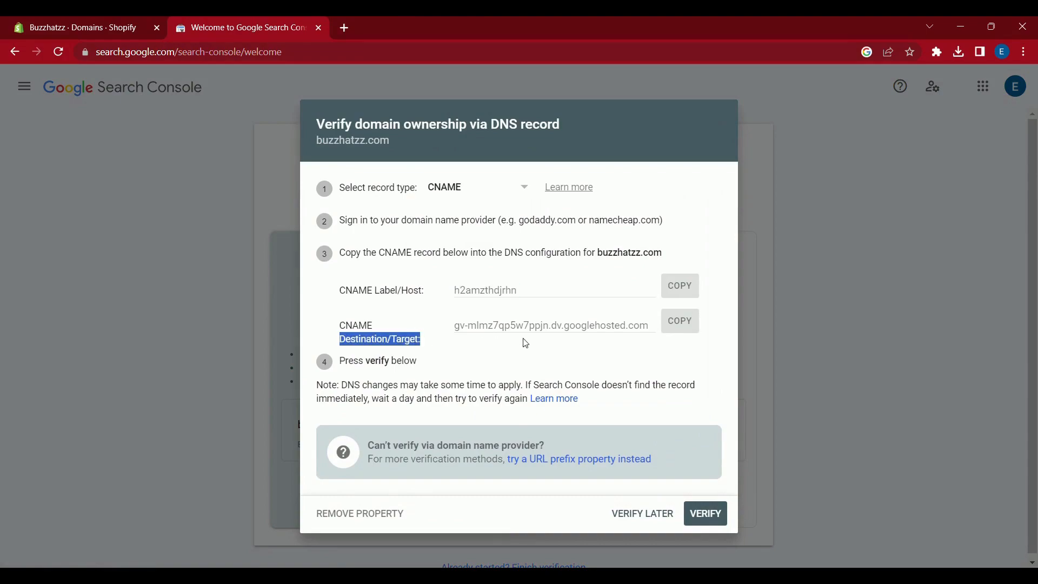
{"action": "left_click", "coordinate": [588, 239]}
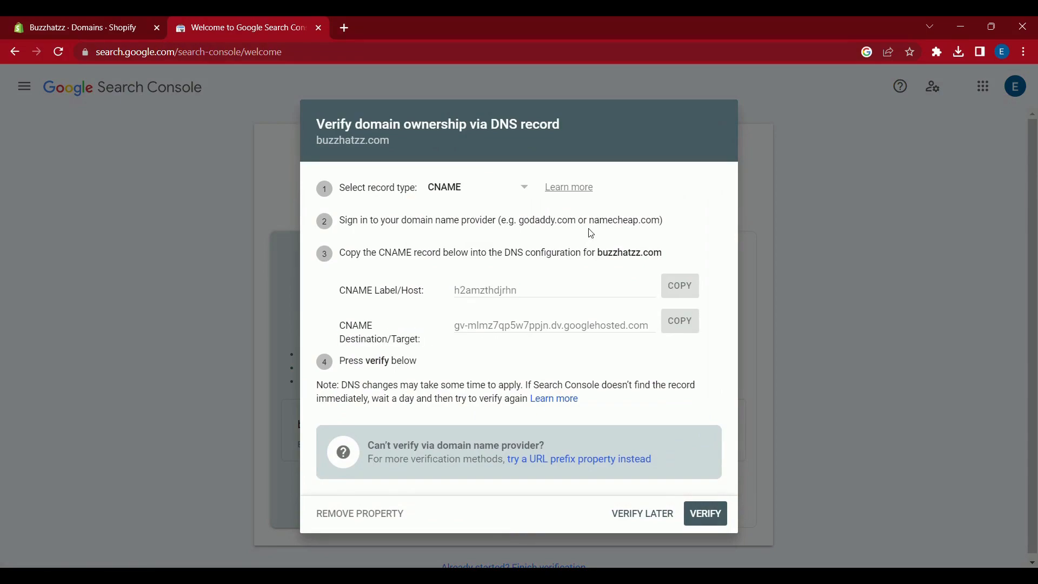
{"action": "left_click", "coordinate": [348, 514]}
{"action": "left_click", "coordinate": [716, 368]}
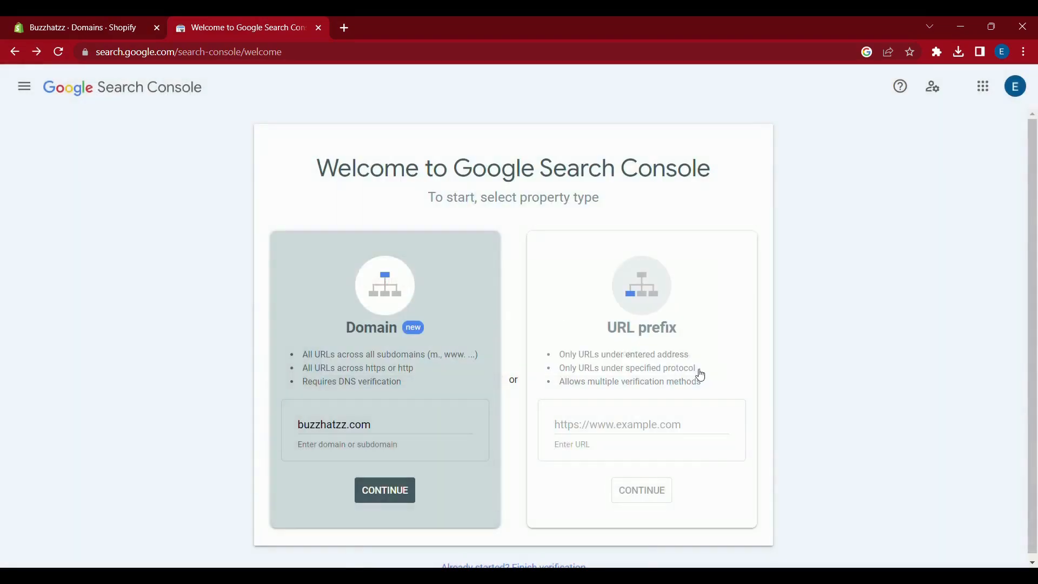
{"action": "left_click", "coordinate": [582, 424]}
{"action": "type", "text": "http://shop.buzzhatzz.com/"}
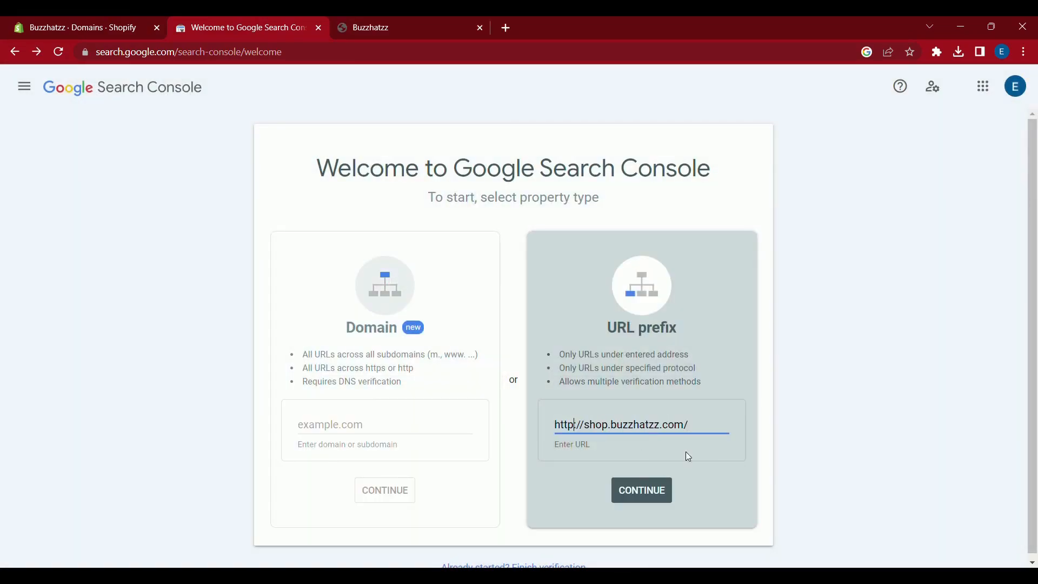
{"action": "type", "text": "s"}
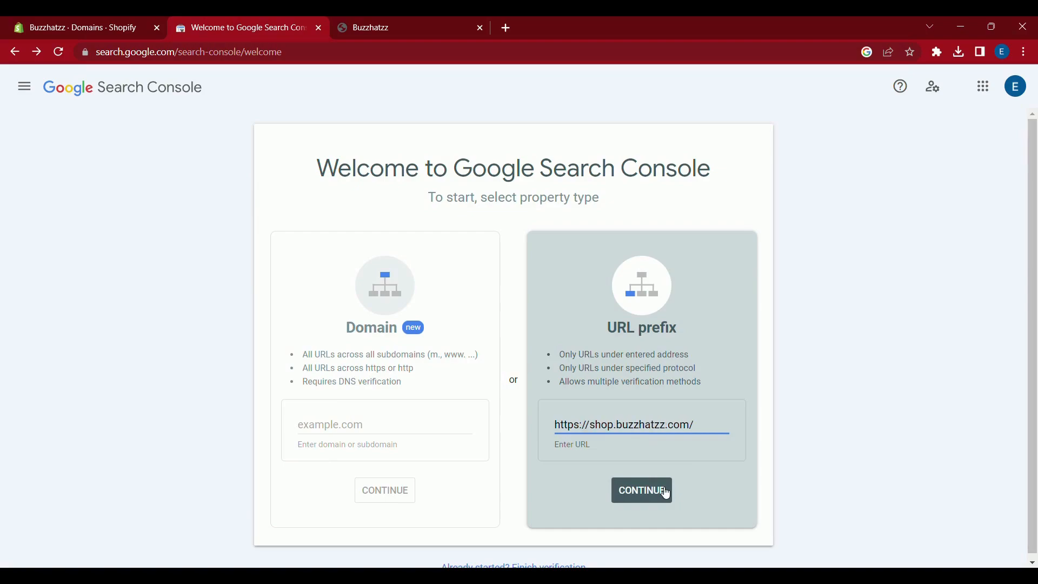
{"action": "key", "text": "BackSpace"}
{"action": "left_click", "coordinate": [666, 493]}
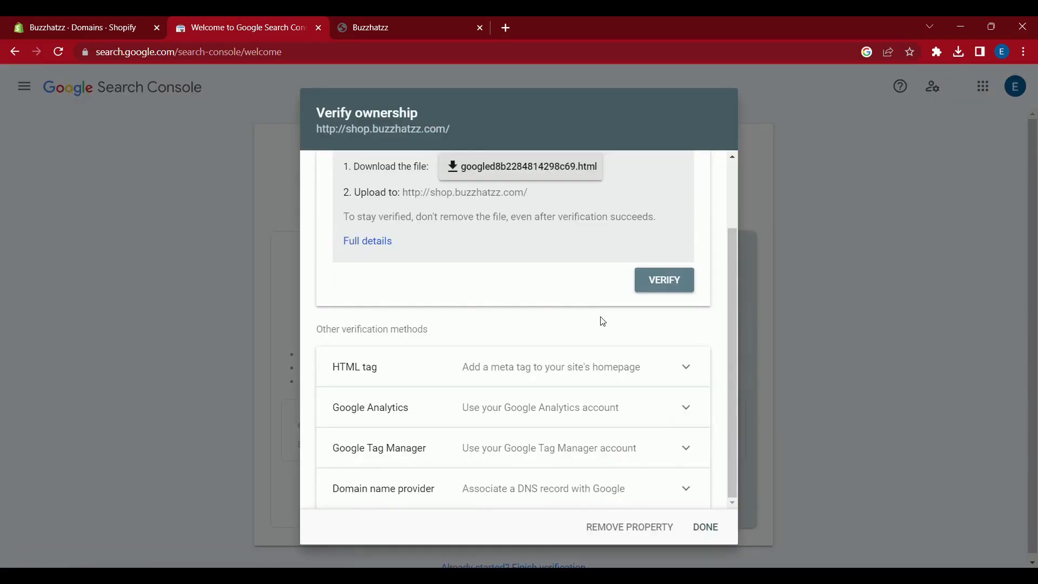
- Copy the site verification meta tag from the HTML tag verification method
{"action": "left_click", "coordinate": [615, 369]}
{"action": "scroll", "coordinate": [617, 375], "scroll_direction": "down", "scroll_amount": 3}
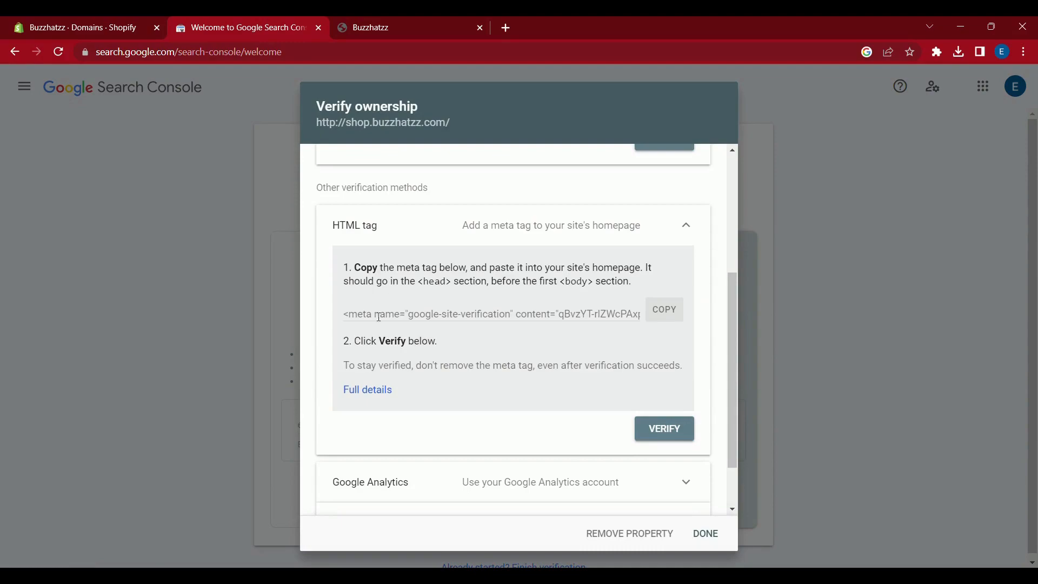
{"action": "left_click", "coordinate": [666, 310]}
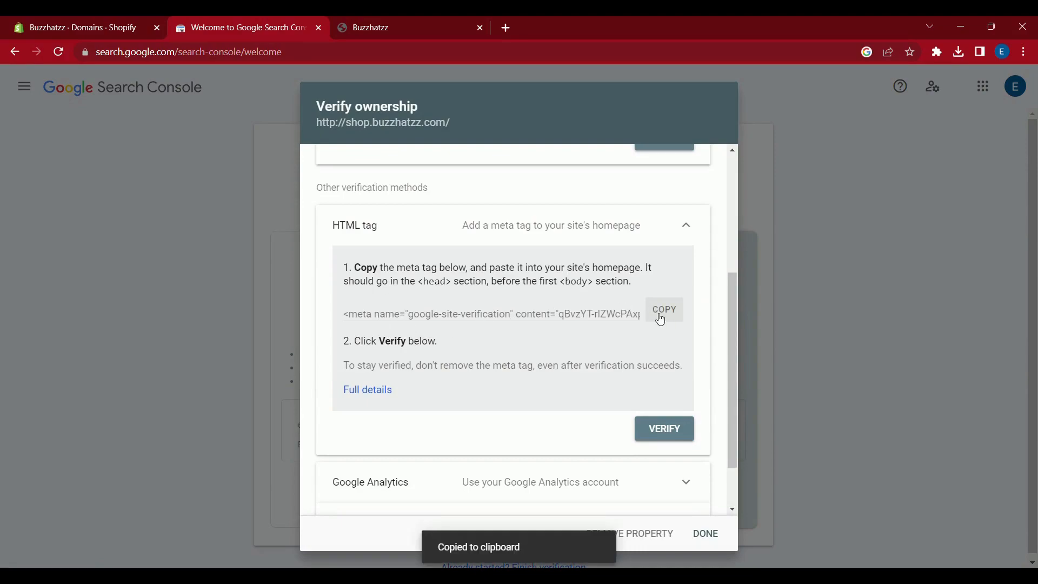
- Switch to Shopify, leave the settings, and open the code editor of the current Dawn theme
{"action": "left_click", "coordinate": [62, 25]}
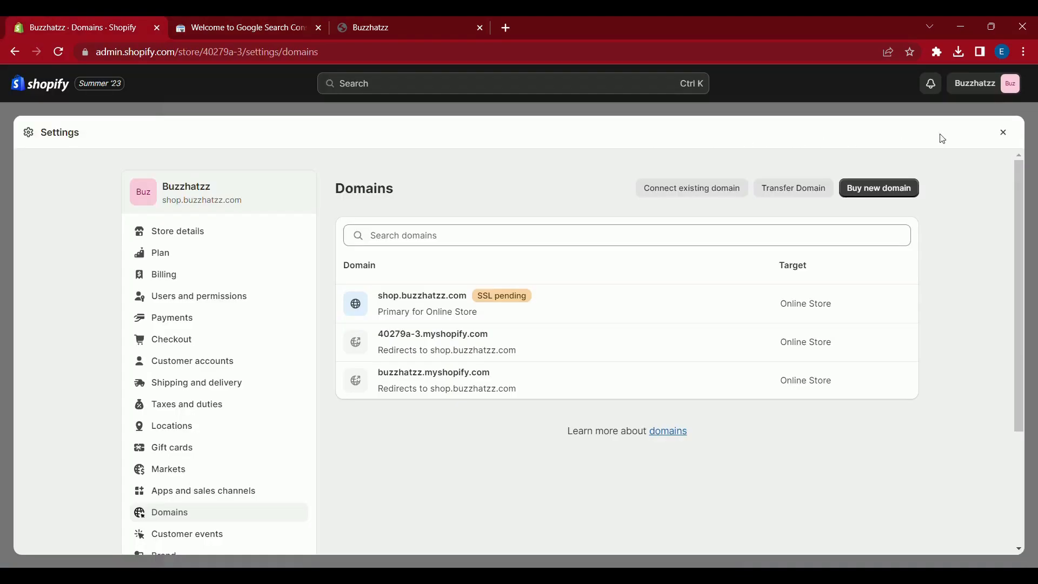
{"action": "left_click", "coordinate": [1003, 135]}
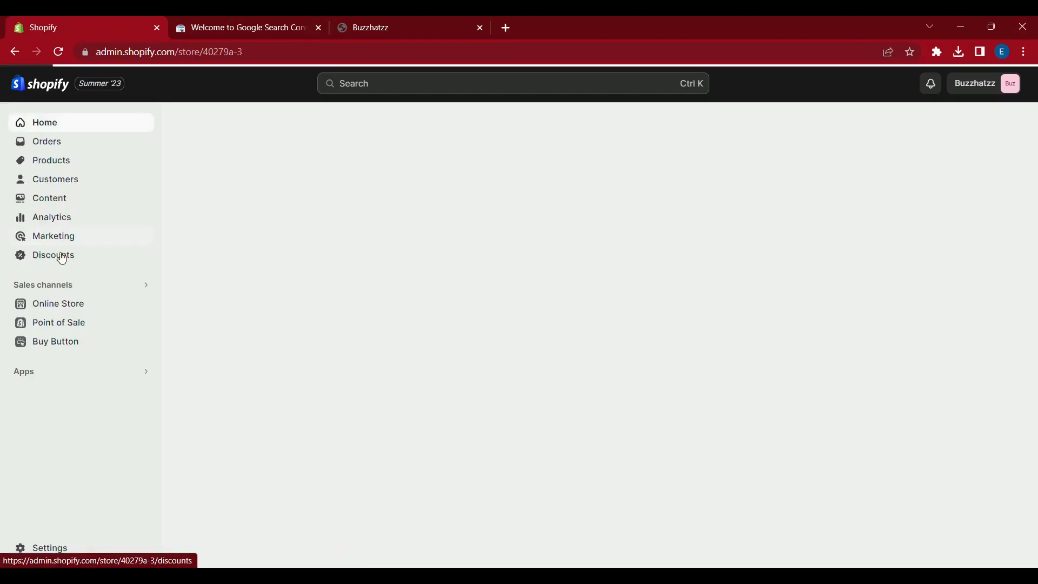
{"action": "left_click", "coordinate": [58, 306]}
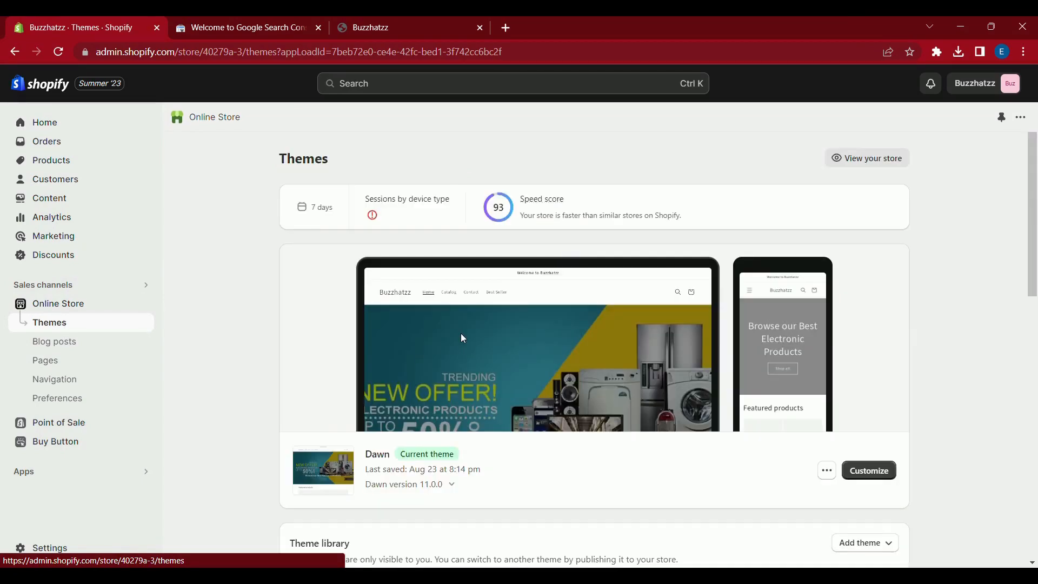
{"action": "scroll", "coordinate": [823, 334], "scroll_direction": "down", "scroll_amount": 2}
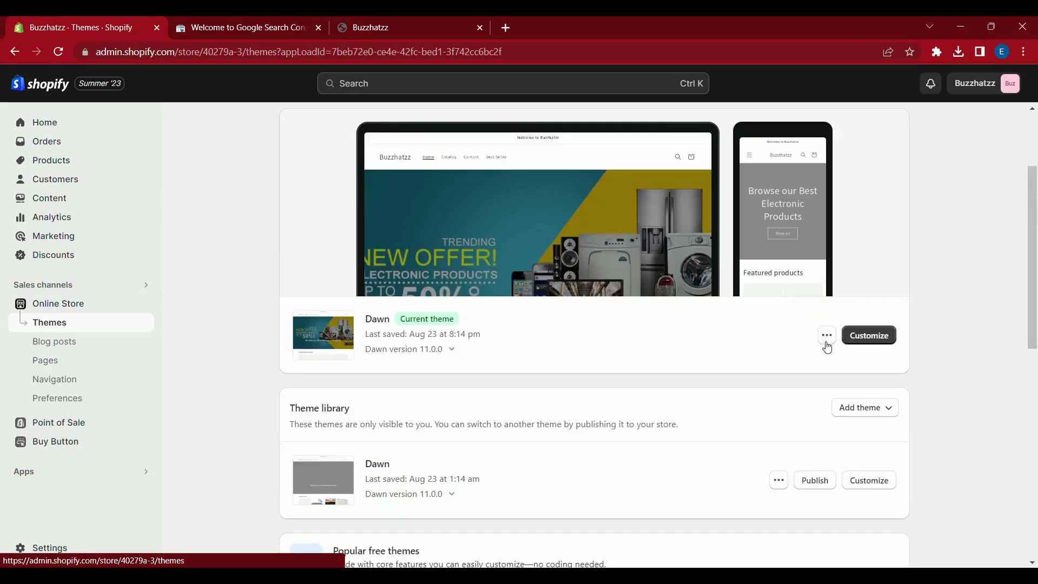
{"action": "left_click", "coordinate": [827, 336]}
{"action": "left_click", "coordinate": [759, 466]}
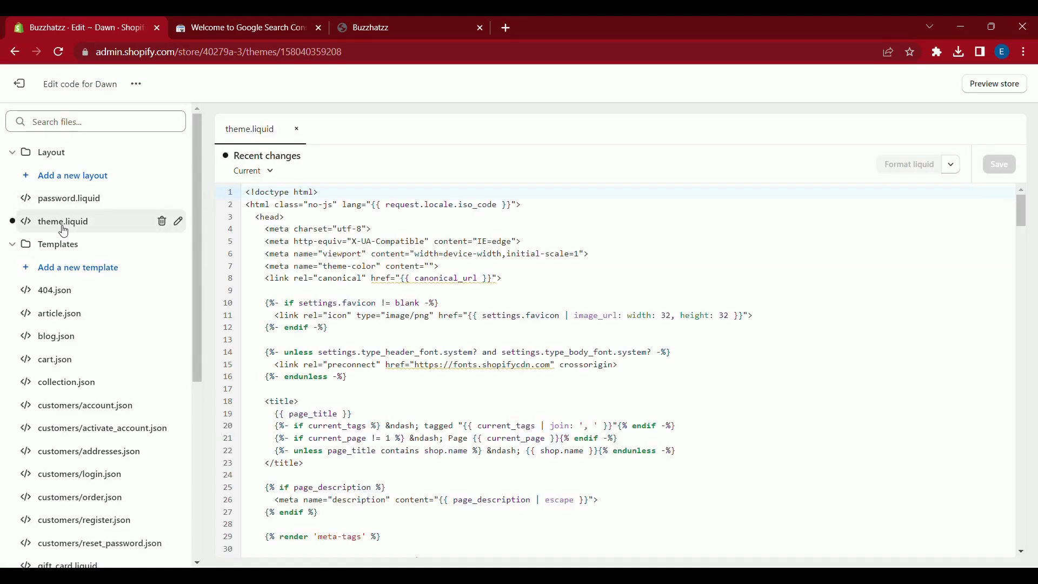
- Paste the copied site verification meta tag directly below the opening head tag in theme.liquid, save the file, and exit the code editor
{"action": "left_click", "coordinate": [63, 222]}
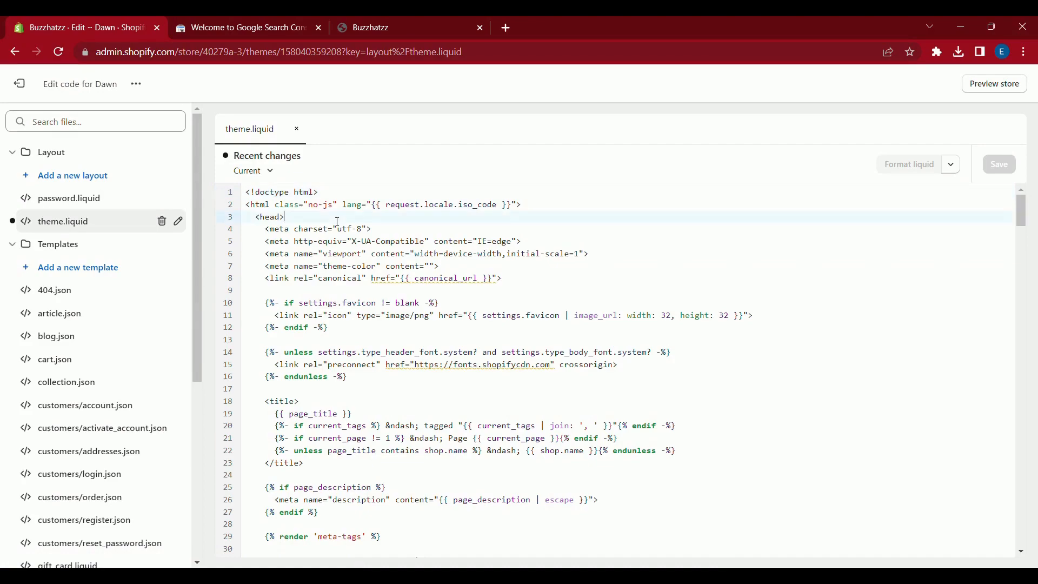
{"action": "key", "text": "Return"}
{"action": "key", "text": "ctrl+v"}
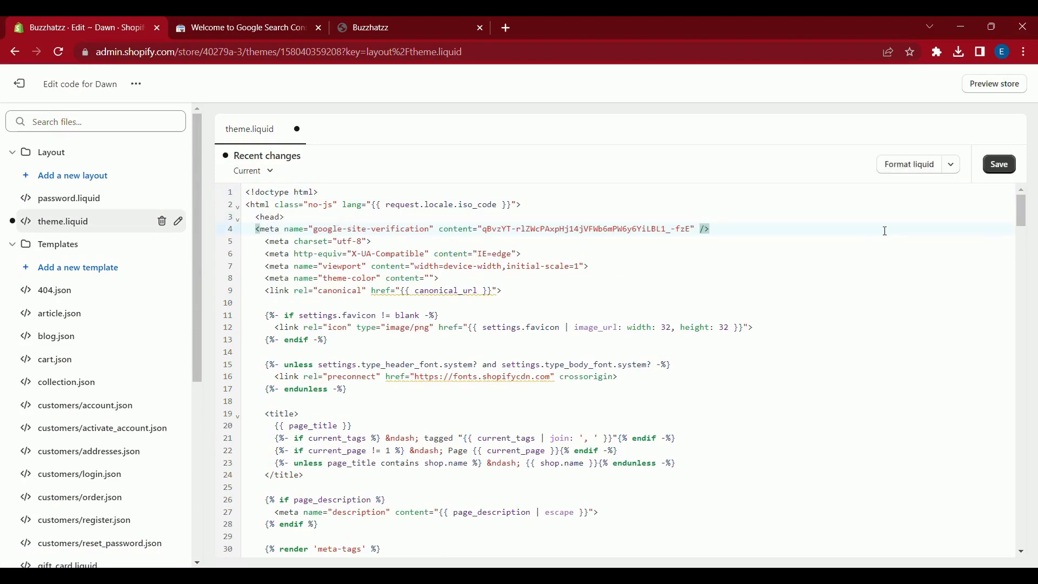
{"action": "left_click", "coordinate": [1012, 172]}
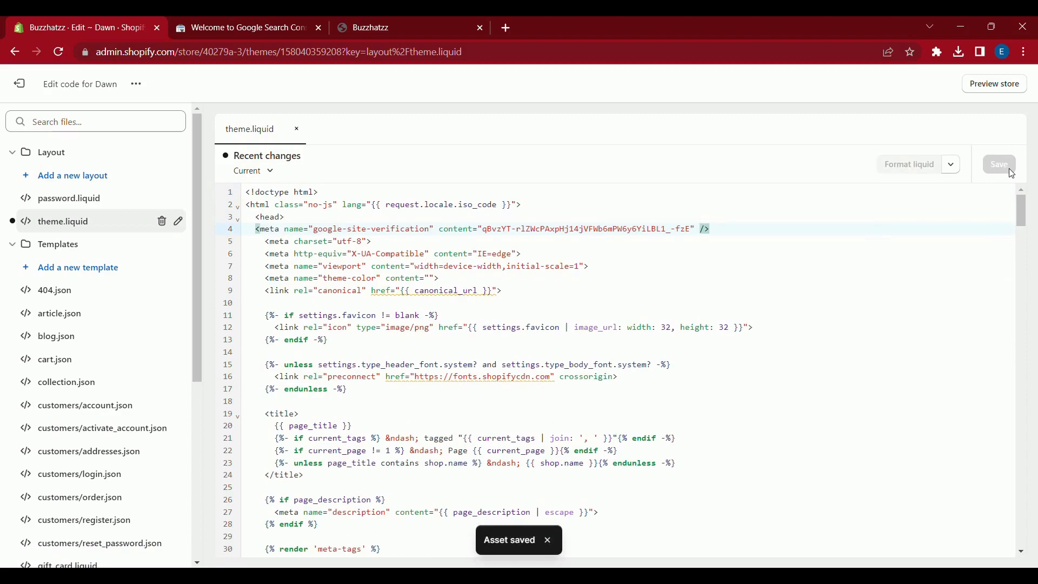
{"action": "left_click", "coordinate": [20, 83]}
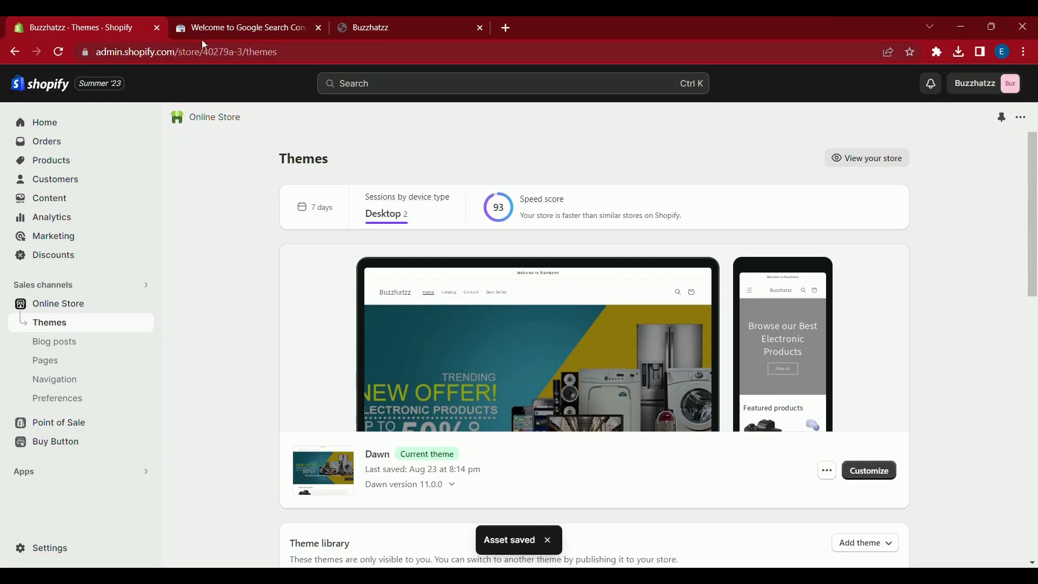
{"action": "left_click", "coordinate": [233, 30]}
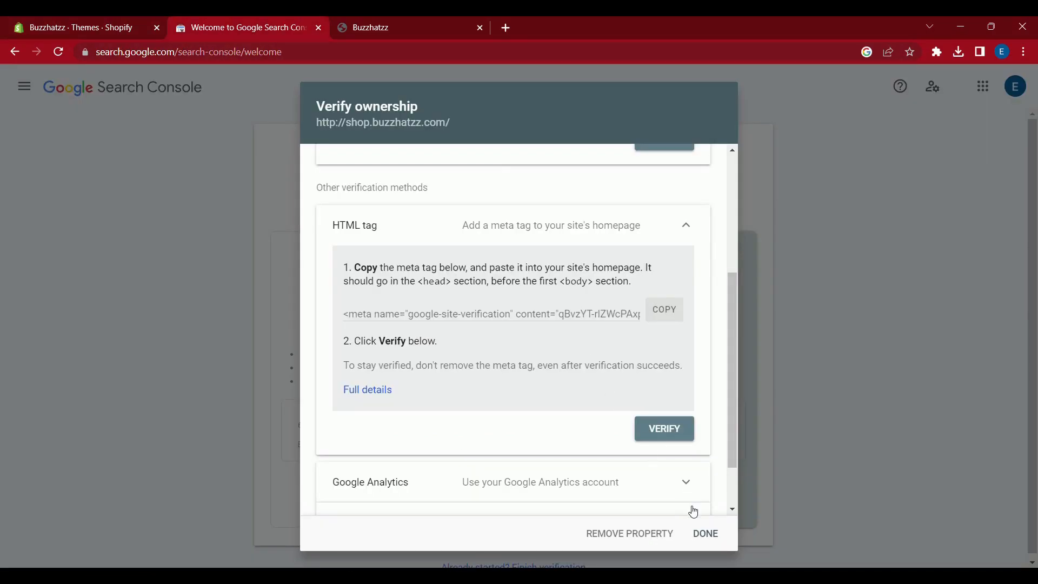
{"action": "left_click", "coordinate": [680, 439]}
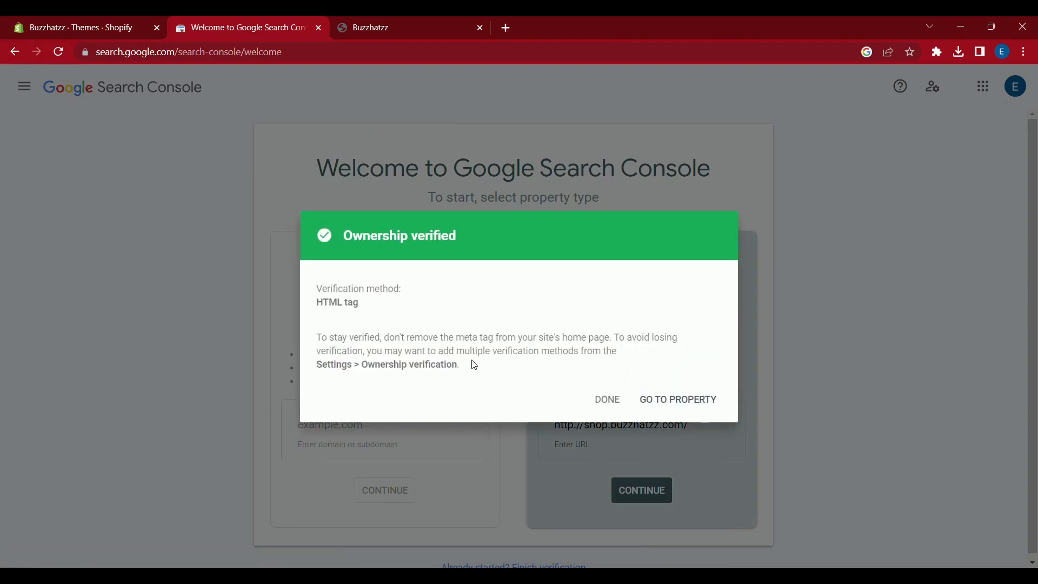
{"action": "left_click", "coordinate": [702, 401]}
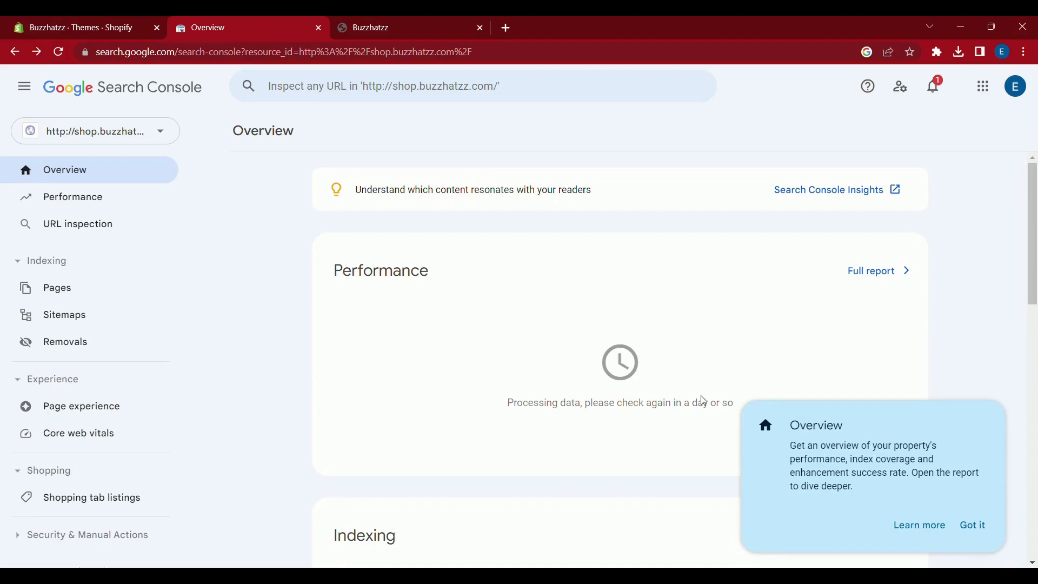
- Submit sitemap.xml as a new sitemap for the shop.buzzhatzz.com property and dismiss the confirmation
{"action": "left_click", "coordinate": [87, 320]}
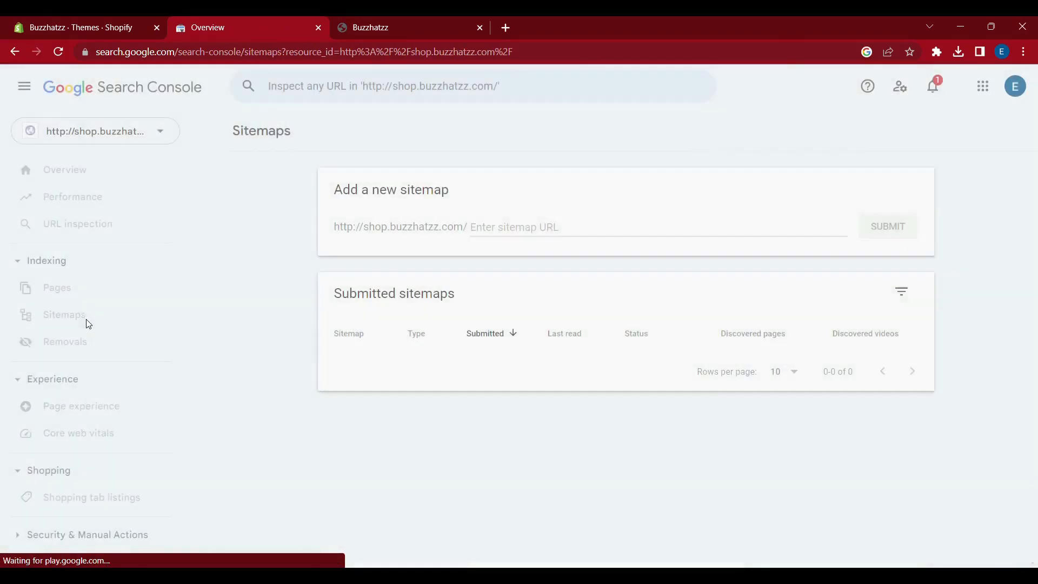
{"action": "type", "text": "sitemap.xml"}
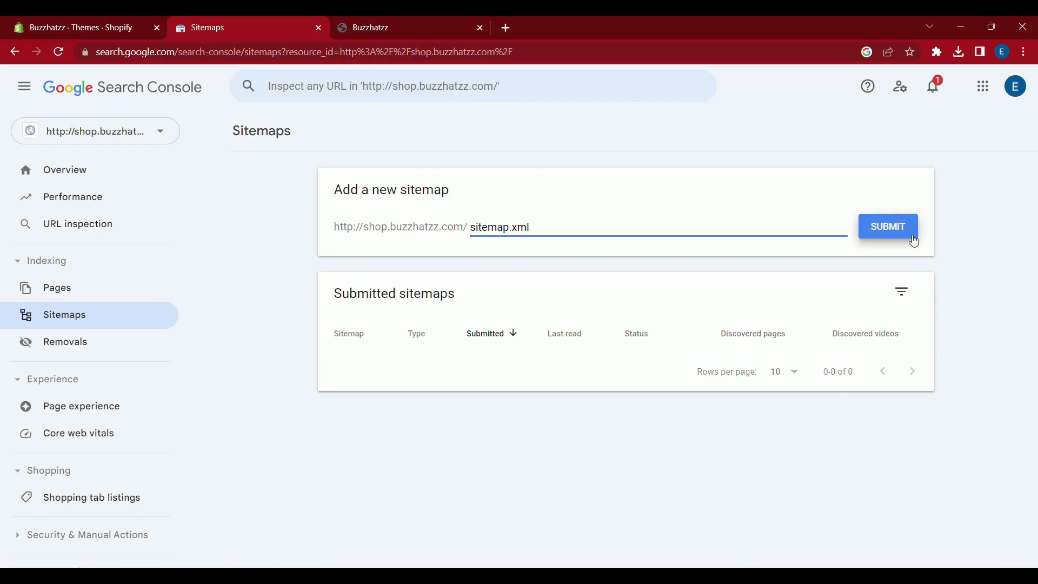
{"action": "left_click", "coordinate": [913, 239]}
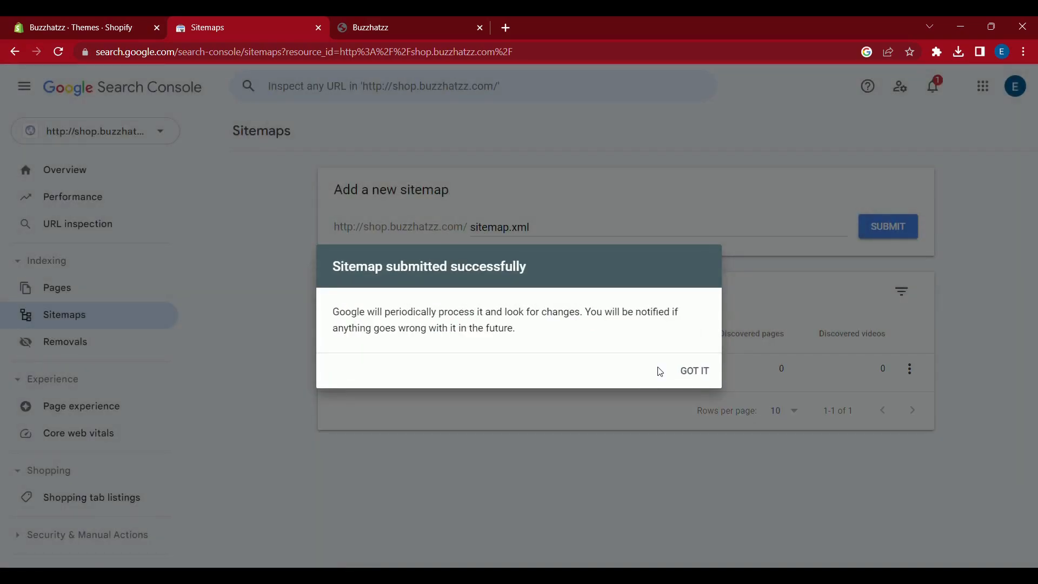
{"action": "left_click", "coordinate": [696, 373]}
- Check the details of the submitted sitemap.xml, return to the sitemaps overview, and reload it
{"action": "left_click", "coordinate": [660, 377]}
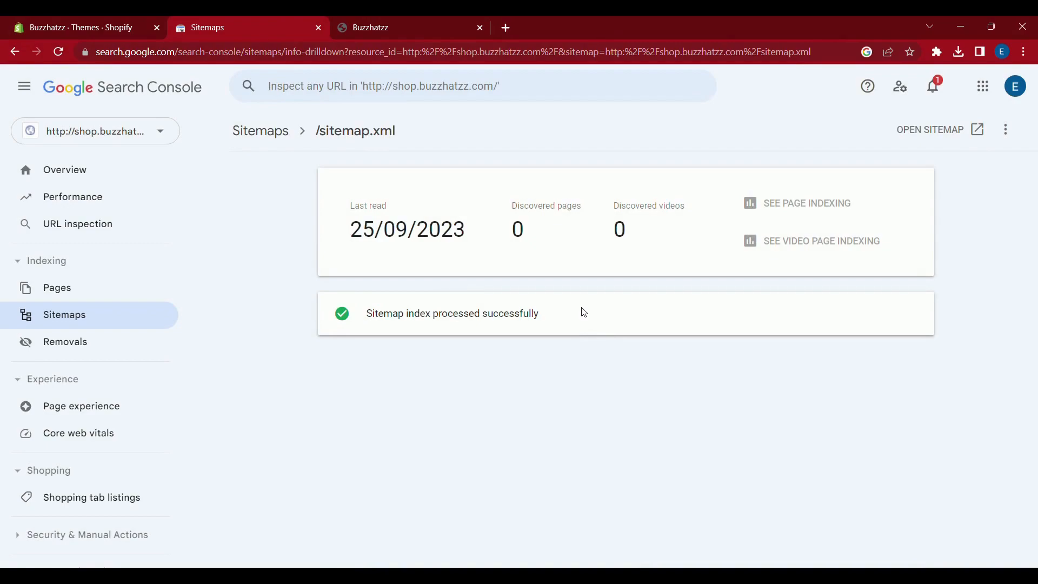
{"action": "left_click", "coordinate": [273, 132]}
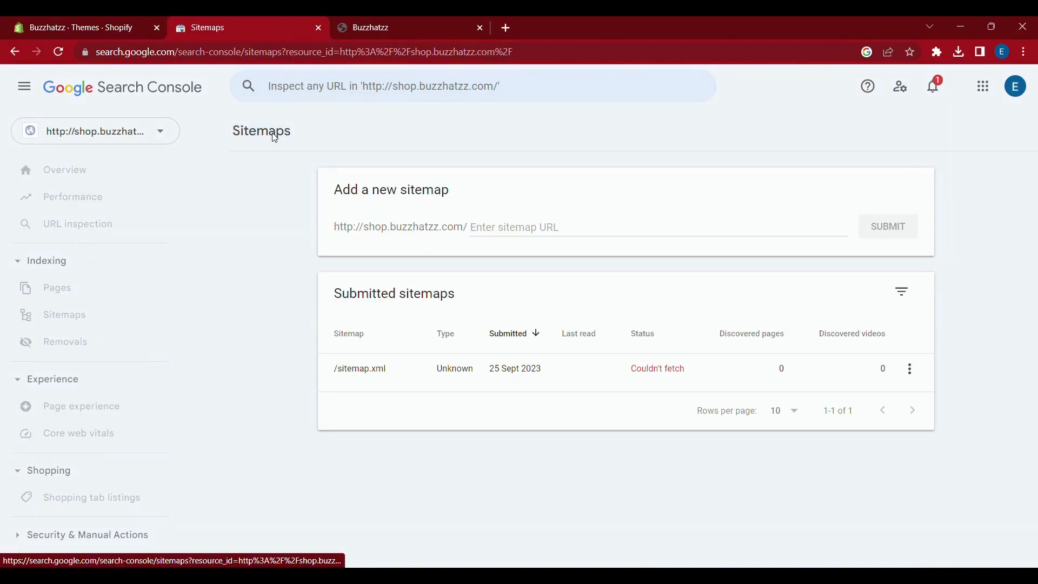
{"action": "left_click", "coordinate": [59, 52]}
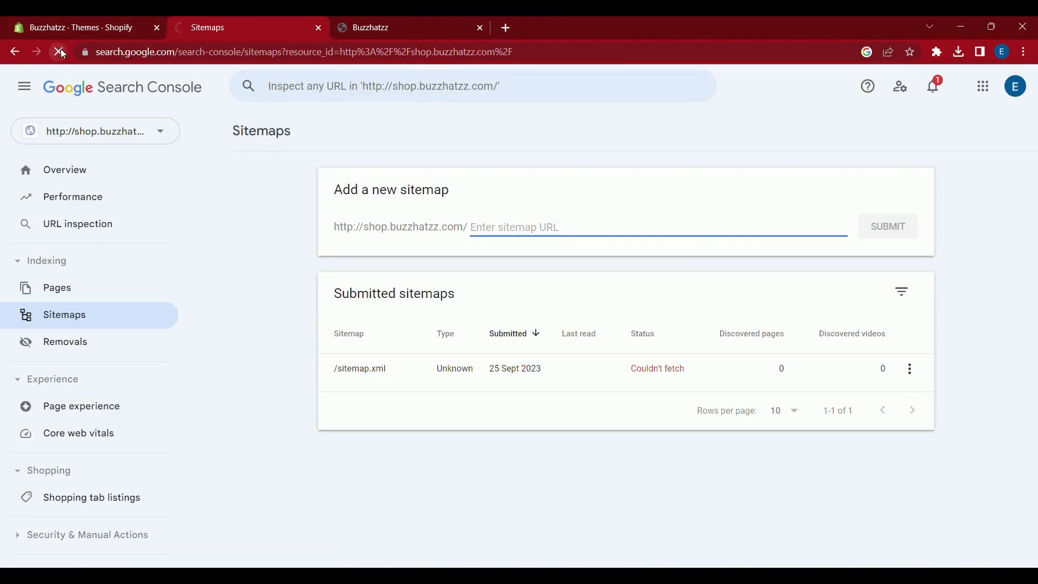
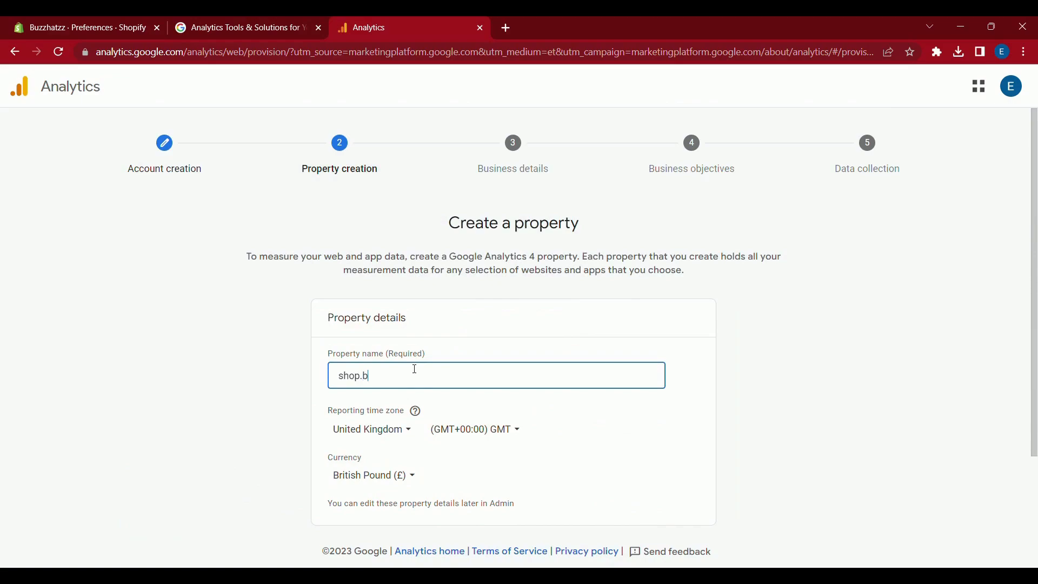
- Complete the Analytics property details with name shop.buzzhatzz.com, India as reporting time zone, and Indian Rupee (₹) as currency, and continue
{"action": "type", "text": "atzz.com"}
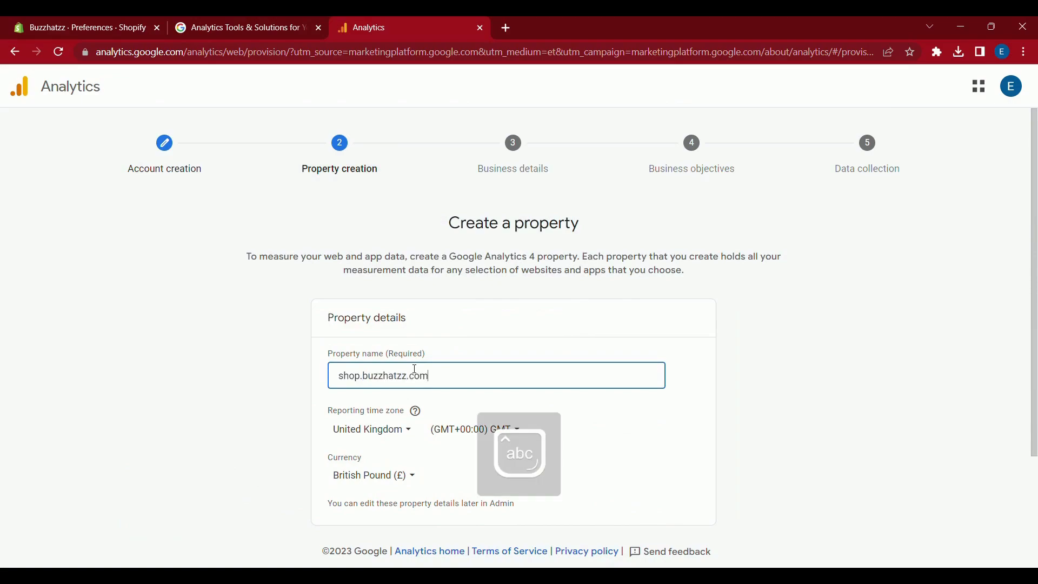
{"action": "left_click", "coordinate": [405, 431]}
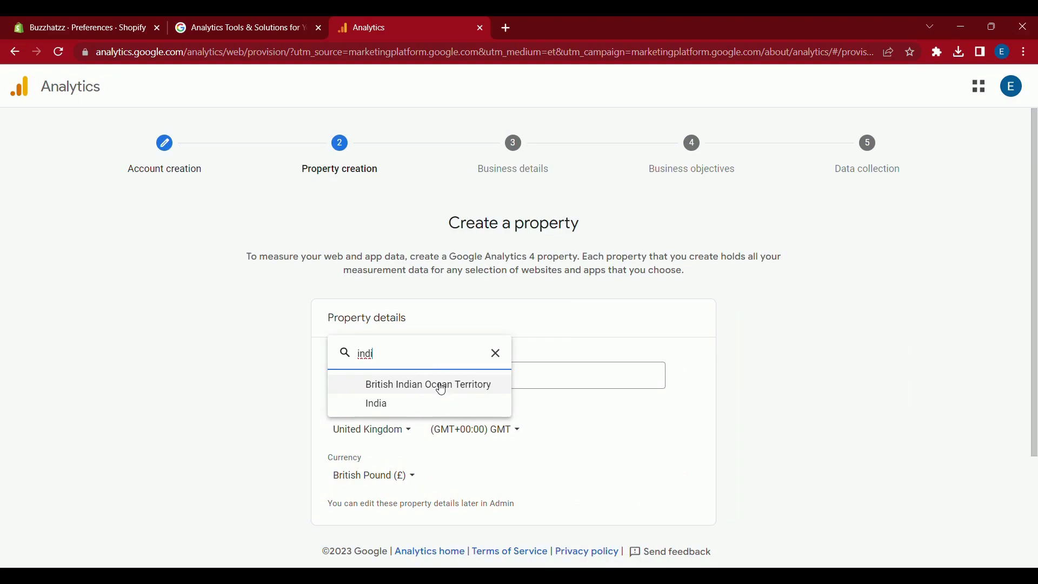
{"action": "left_click", "coordinate": [419, 402]}
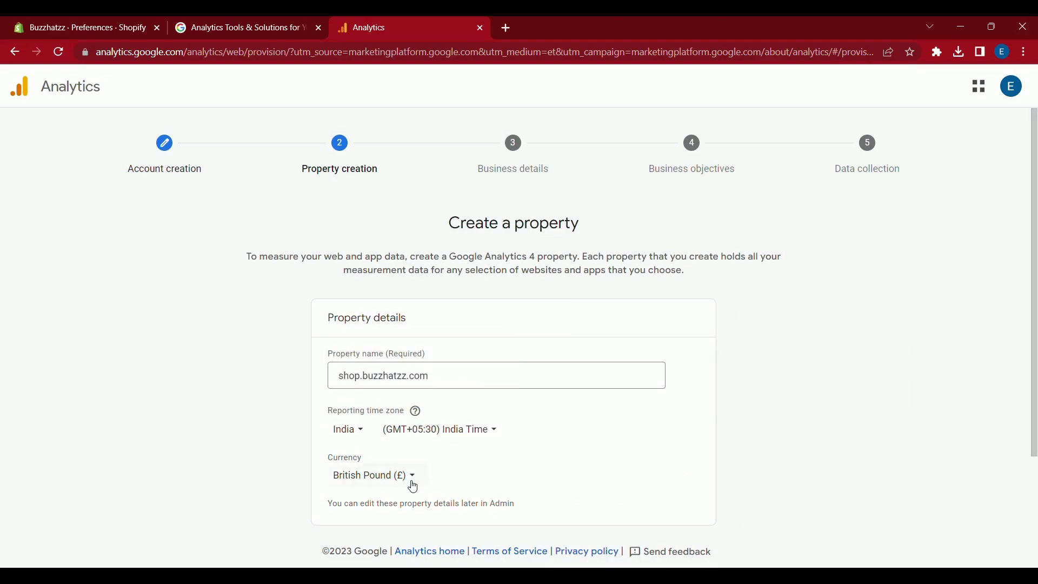
{"action": "left_click", "coordinate": [413, 479]}
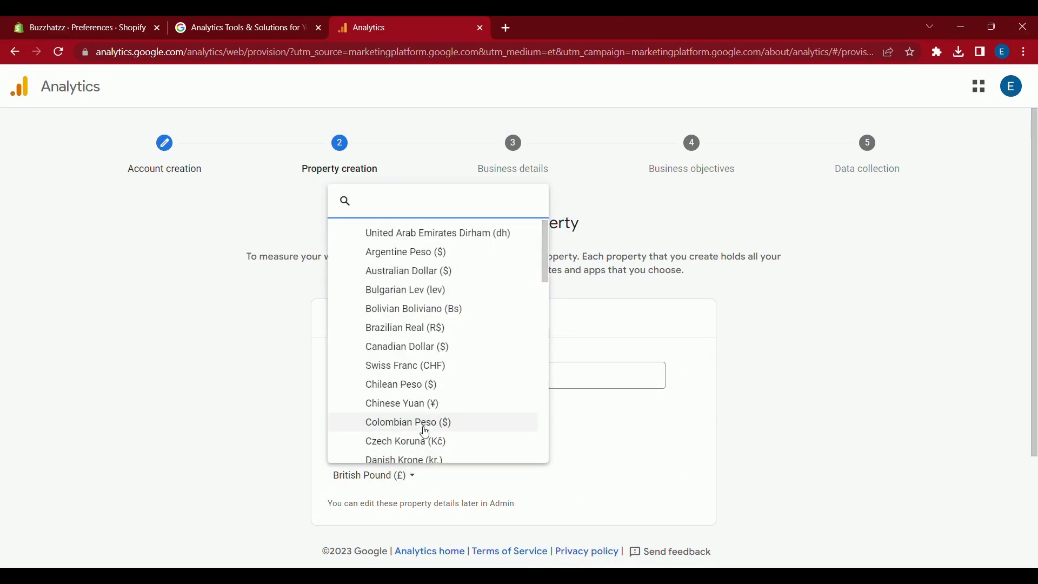
{"action": "type", "text": "rupp"}
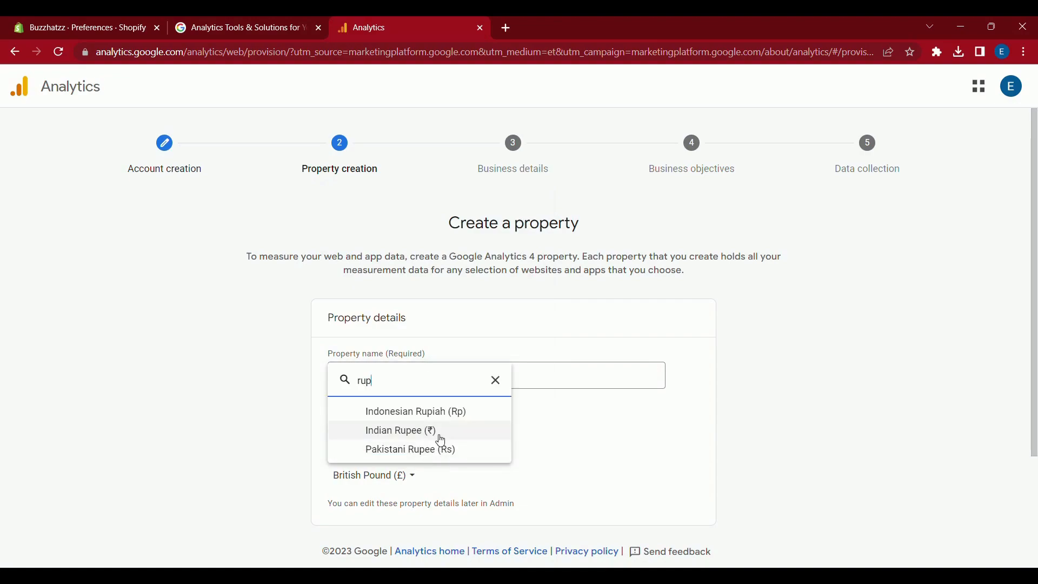
{"action": "left_click", "coordinate": [432, 430]}
{"action": "scroll", "coordinate": [444, 437], "scroll_direction": "down", "scroll_amount": 2}
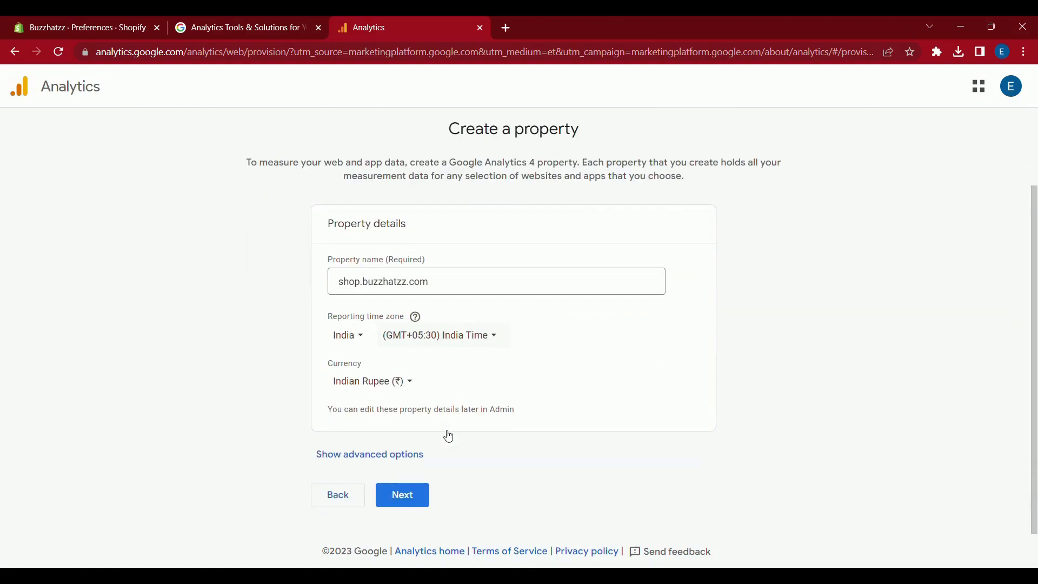
{"action": "left_click", "coordinate": [422, 496]}
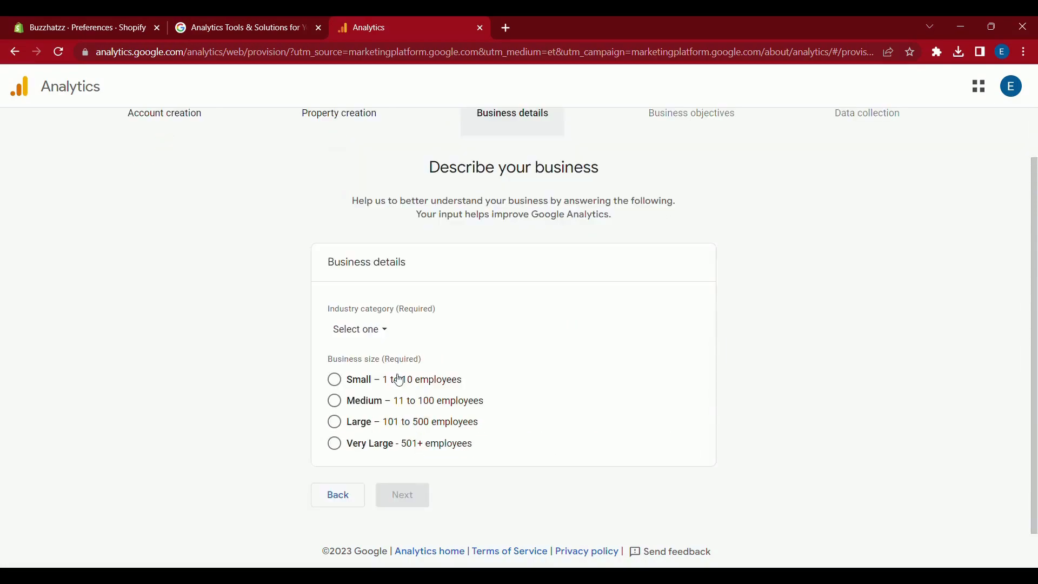
- Describe the business as Internet & Telecom with a Small size of 1 to 10 employees, and continue
{"action": "left_click", "coordinate": [371, 330]}
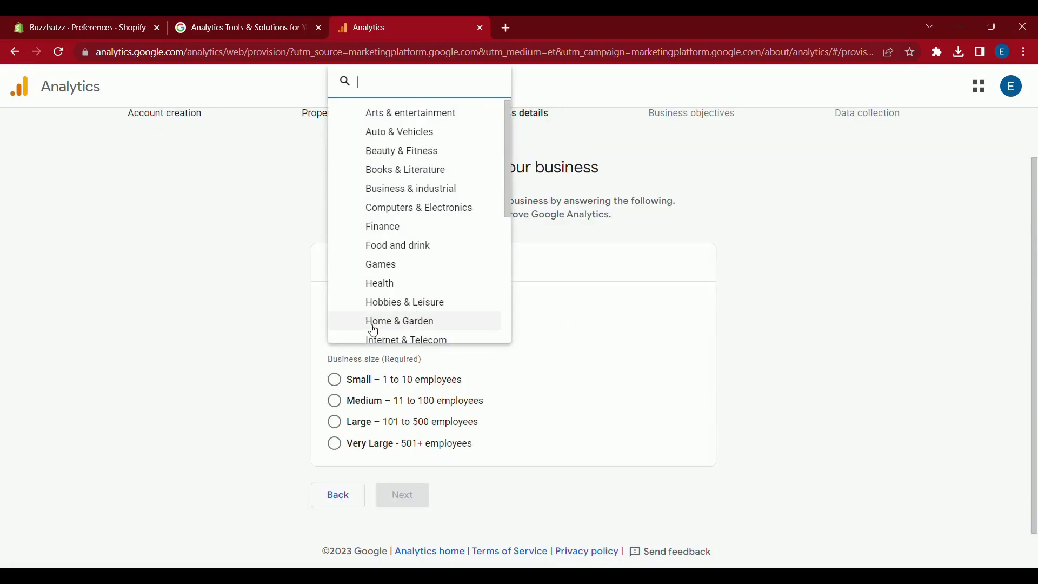
{"action": "scroll", "coordinate": [373, 329], "scroll_direction": "down", "scroll_amount": 2}
{"action": "left_click", "coordinate": [393, 274]}
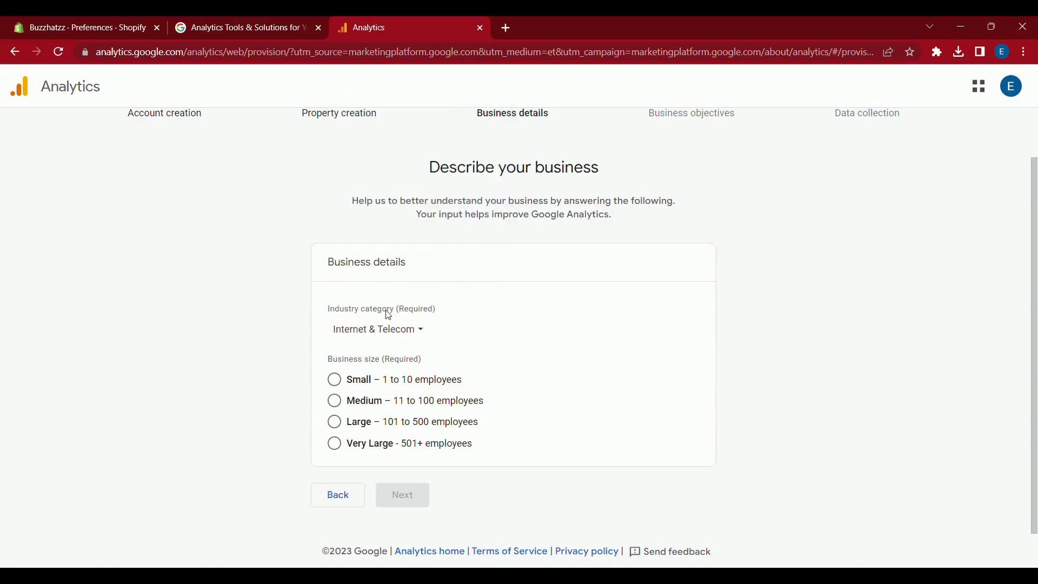
{"action": "left_click", "coordinate": [354, 385]}
{"action": "left_click", "coordinate": [406, 500]}
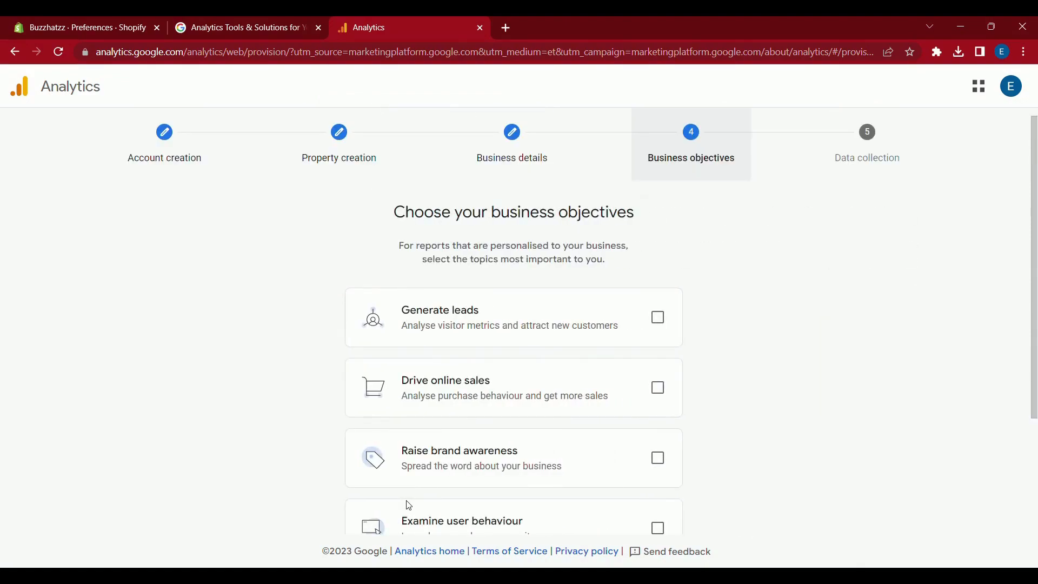
- Choose Drive online sales as the business objective and create the Analytics account and property
{"action": "scroll", "coordinate": [582, 198], "scroll_direction": "down", "scroll_amount": 3}
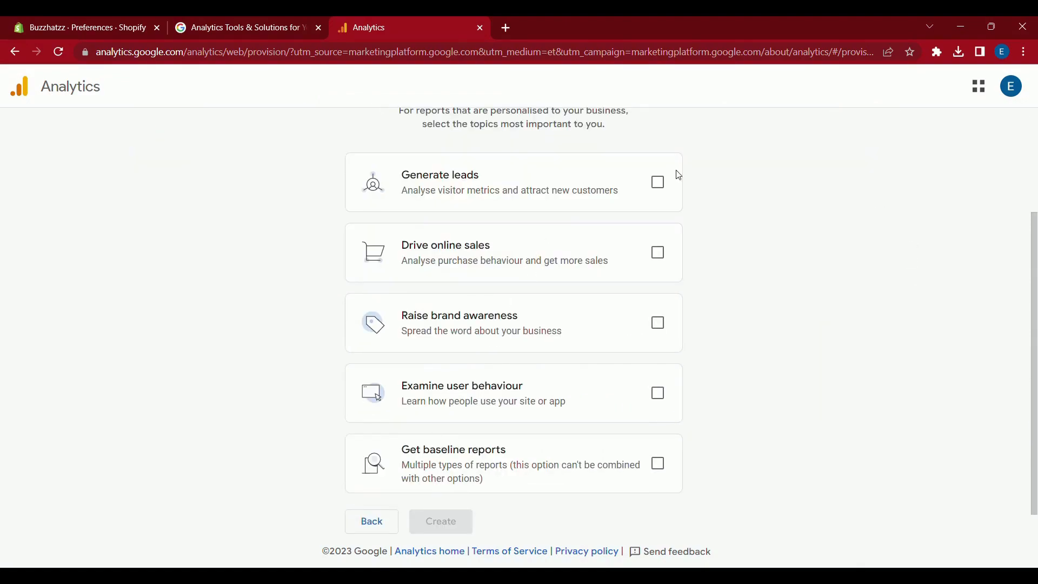
{"action": "left_click", "coordinate": [657, 253]}
{"action": "scroll", "coordinate": [660, 270], "scroll_direction": "down", "scroll_amount": 1}
{"action": "left_click", "coordinate": [472, 500]}
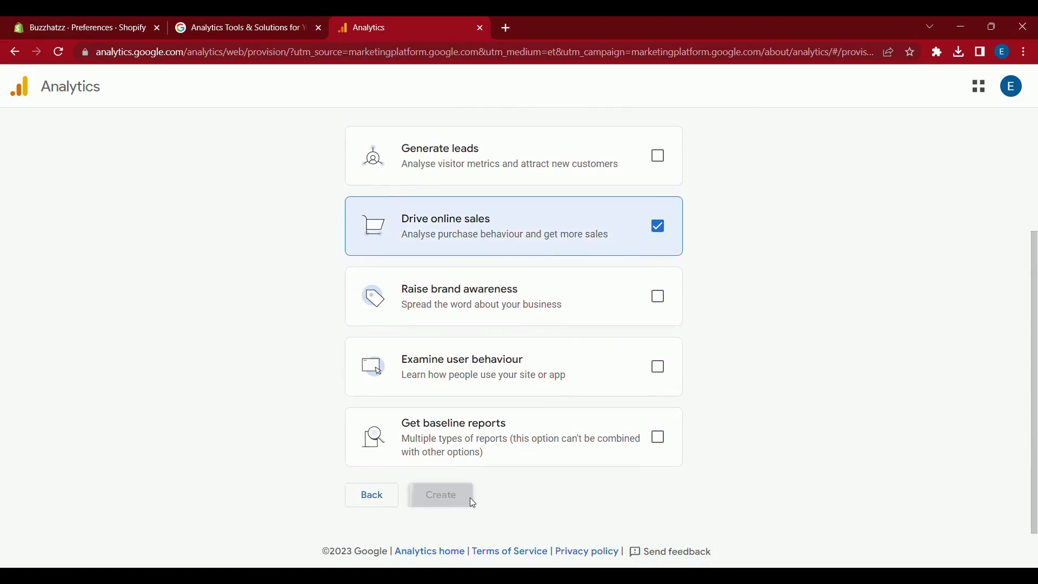
- Accept the Data Processing Terms, the Controller Data Protection Terms, and the Google Analytics Terms of Service Agreement
{"action": "left_click", "coordinate": [345, 166]}
{"action": "scroll", "coordinate": [407, 390], "scroll_direction": "down", "scroll_amount": 5}
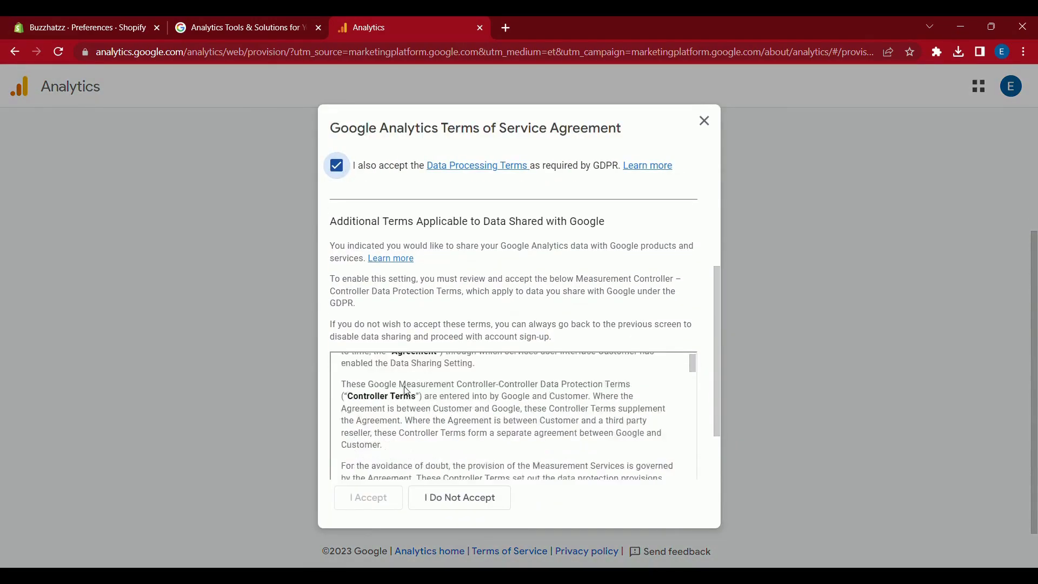
{"action": "scroll", "coordinate": [407, 391], "scroll_direction": "up", "scroll_amount": 4}
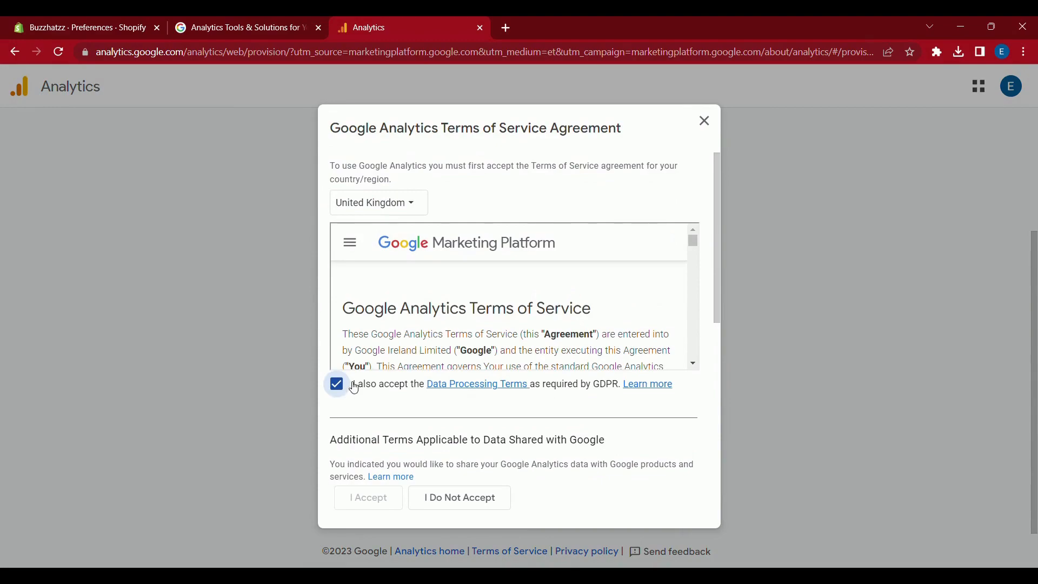
{"action": "scroll", "coordinate": [354, 388], "scroll_direction": "down", "scroll_amount": 10}
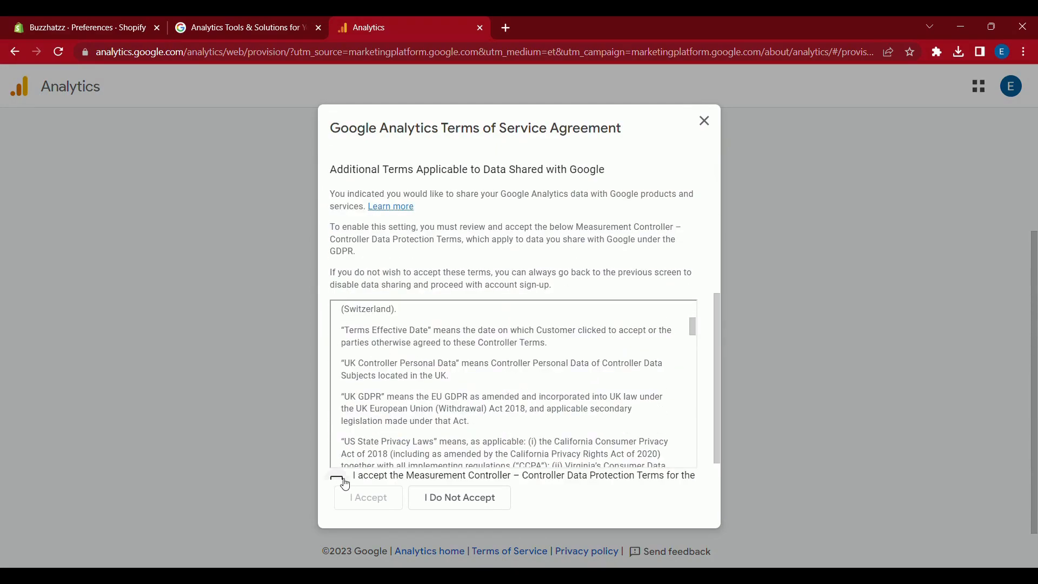
{"action": "left_click", "coordinate": [345, 481]}
{"action": "left_click", "coordinate": [348, 494]}
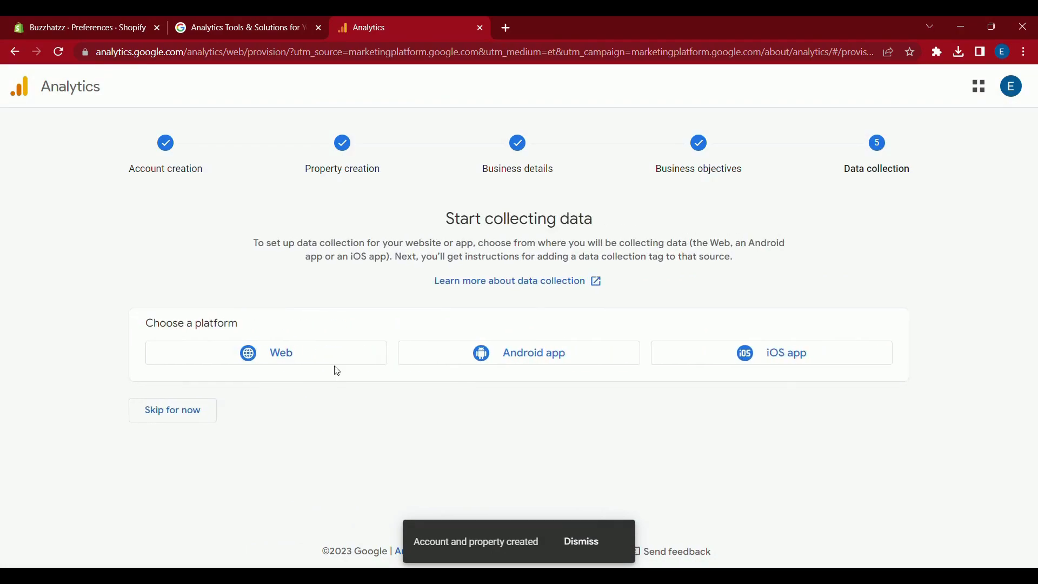
{"action": "left_click", "coordinate": [331, 357]}
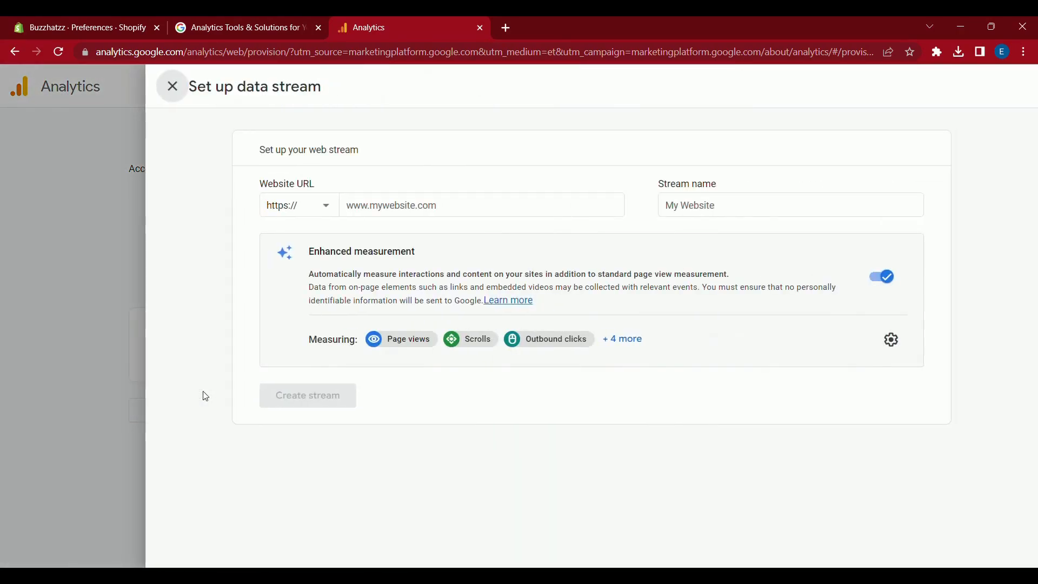
{"action": "left_click", "coordinate": [379, 206]}
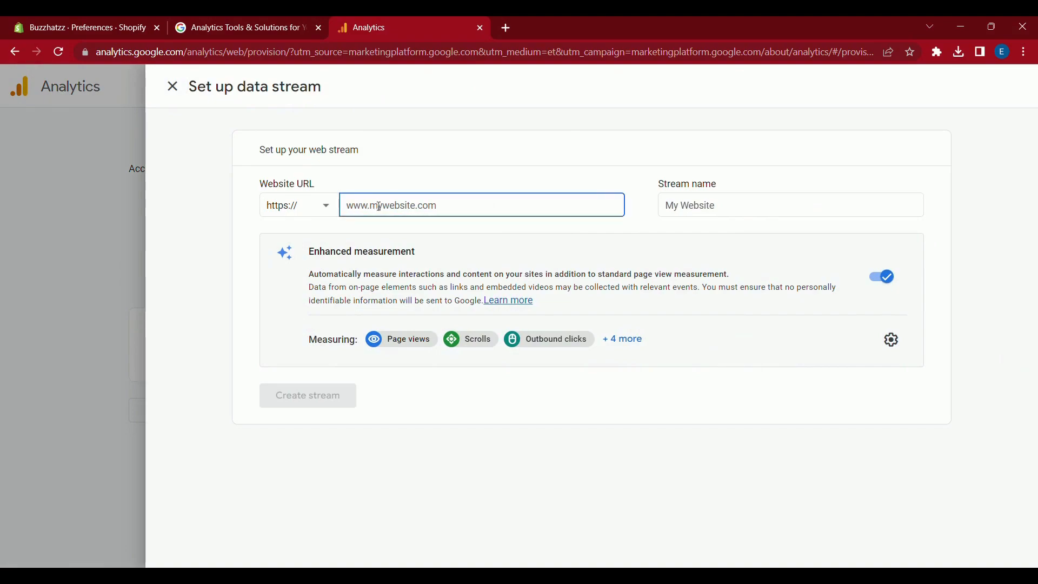
{"action": "type", "text": "shop.buzzhatzz.com"}
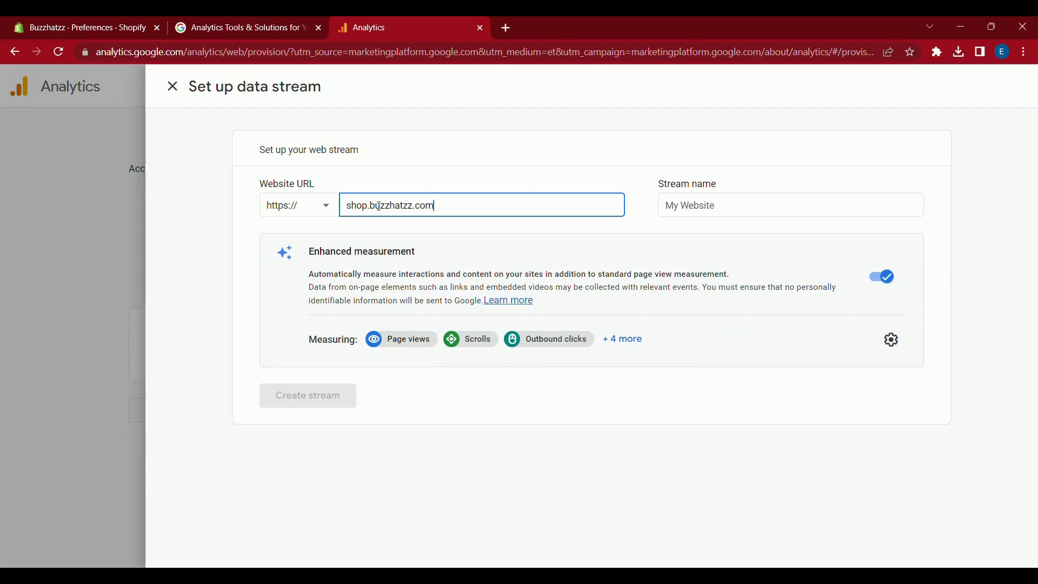
{"action": "left_click", "coordinate": [807, 206]}
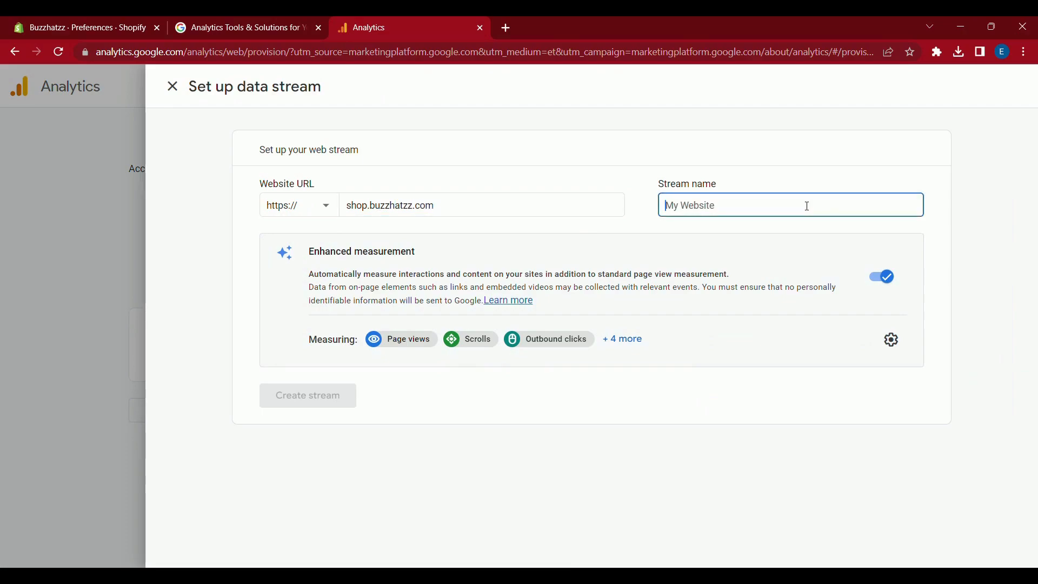
{"action": "type", "text": "shop"}
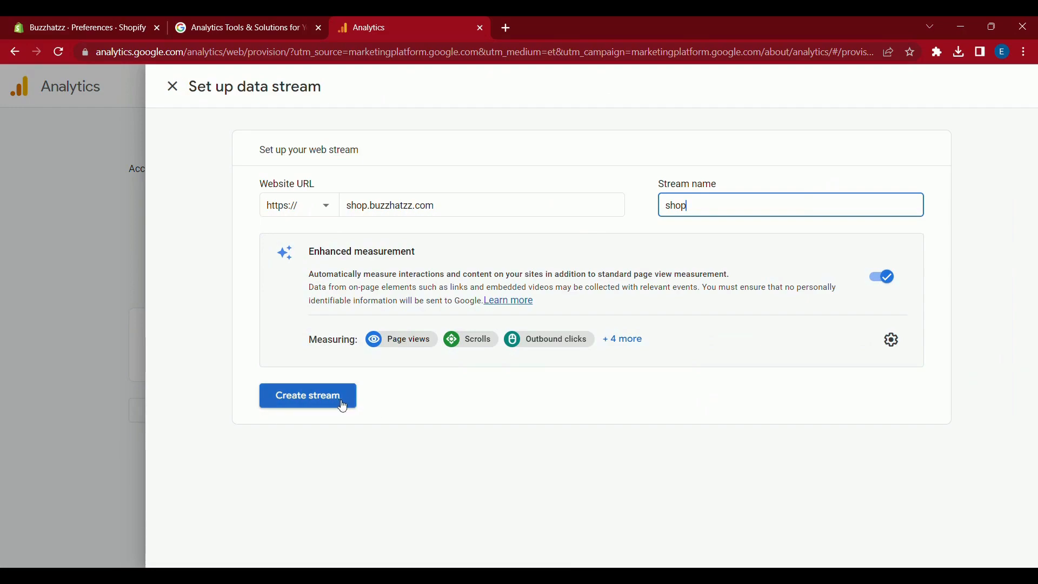
{"action": "left_click", "coordinate": [340, 399]}
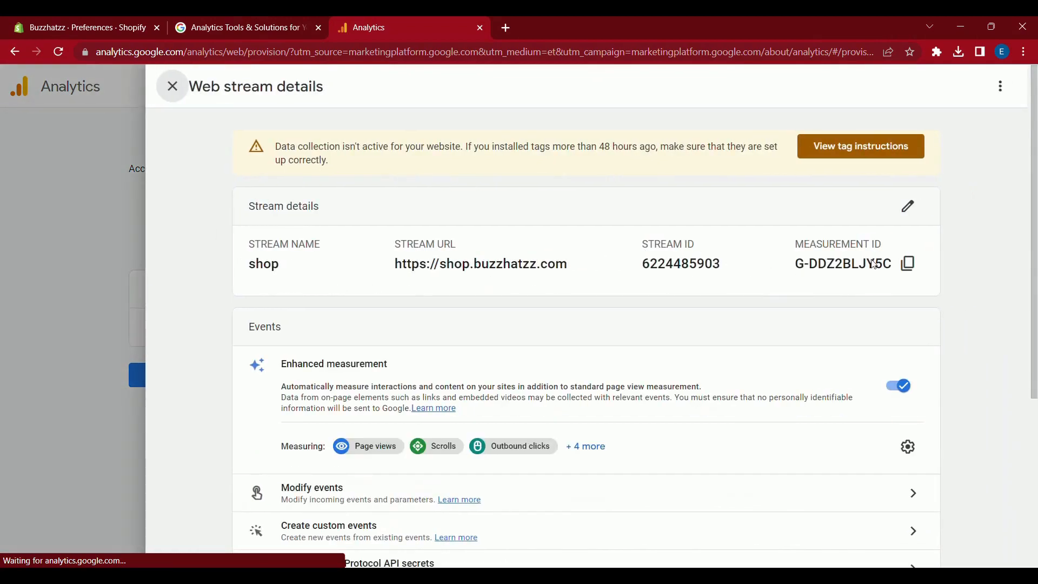
- Copy the tag ID from the website builder installation instructions and read the Shopify integration steps
{"action": "left_click", "coordinate": [906, 262]}
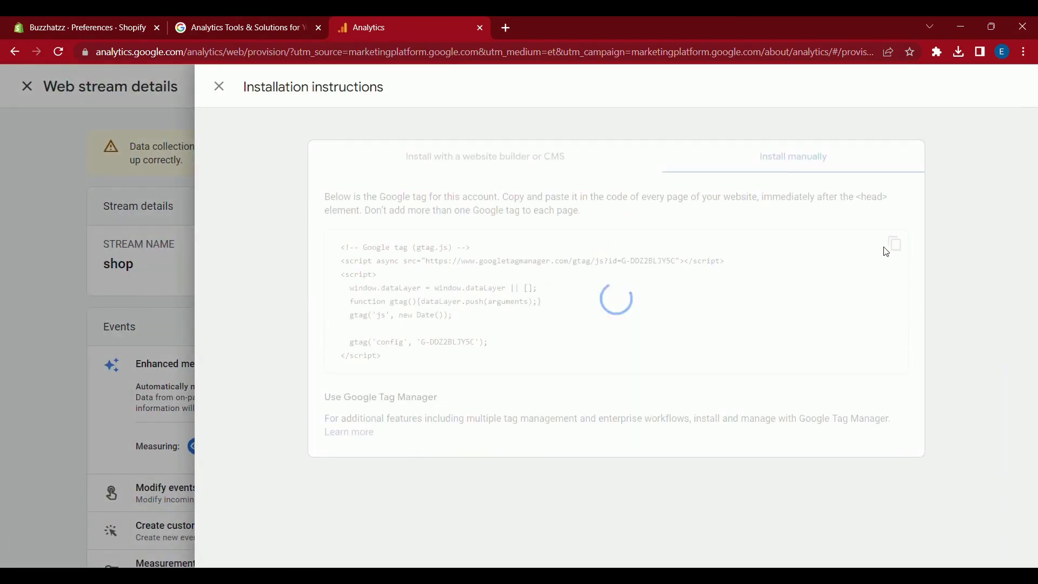
{"action": "left_click", "coordinate": [541, 156]}
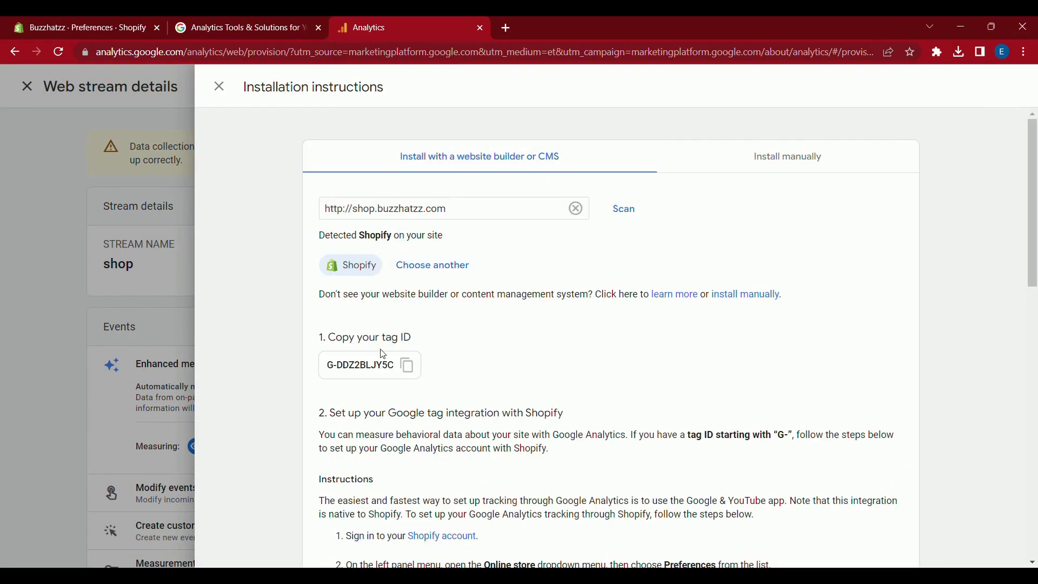
{"action": "left_click", "coordinate": [410, 372]}
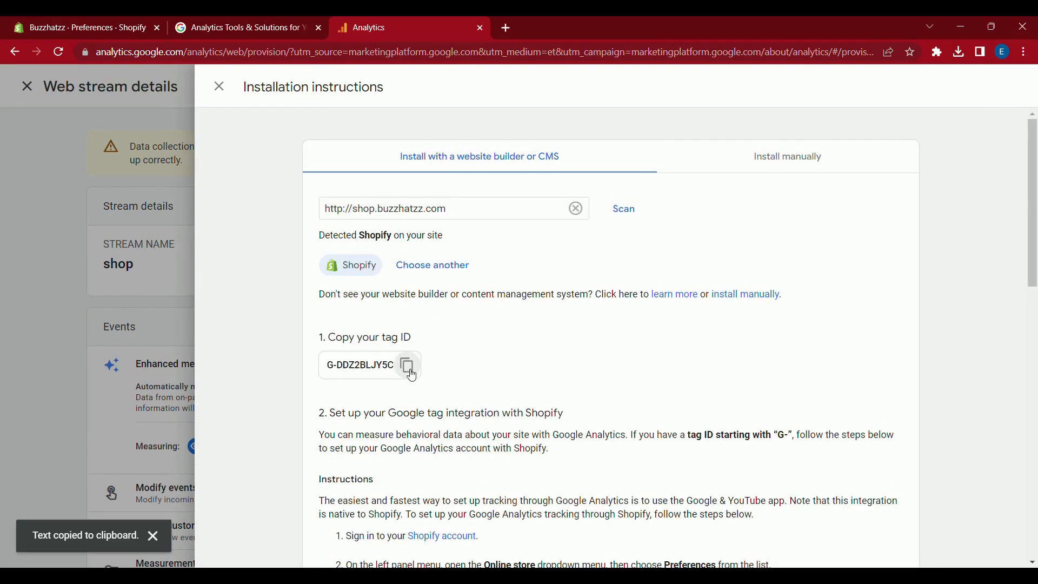
{"action": "scroll", "coordinate": [411, 374], "scroll_direction": "down", "scroll_amount": 4}
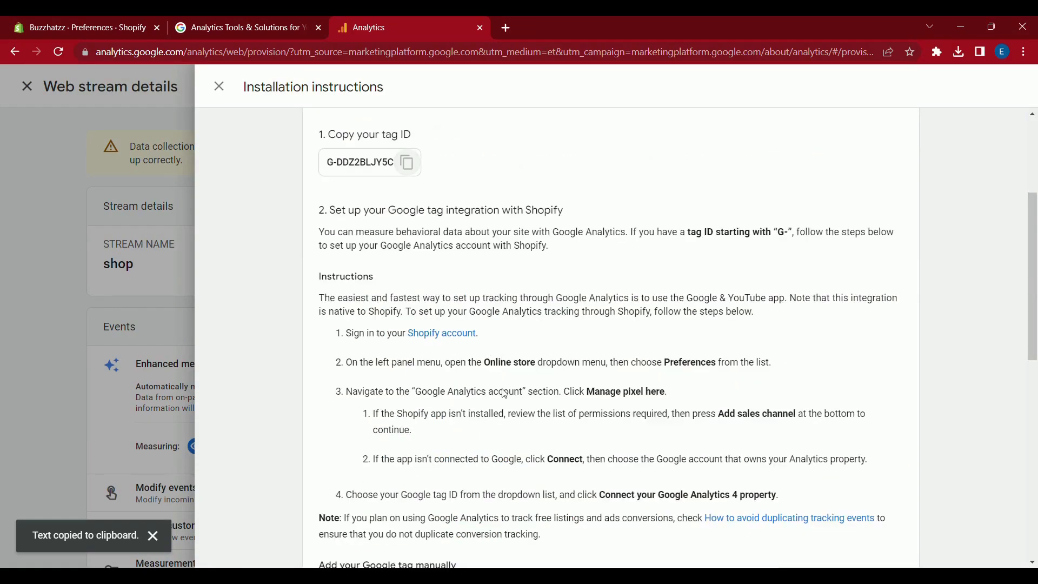
{"action": "scroll", "coordinate": [504, 394], "scroll_direction": "down", "scroll_amount": 3}
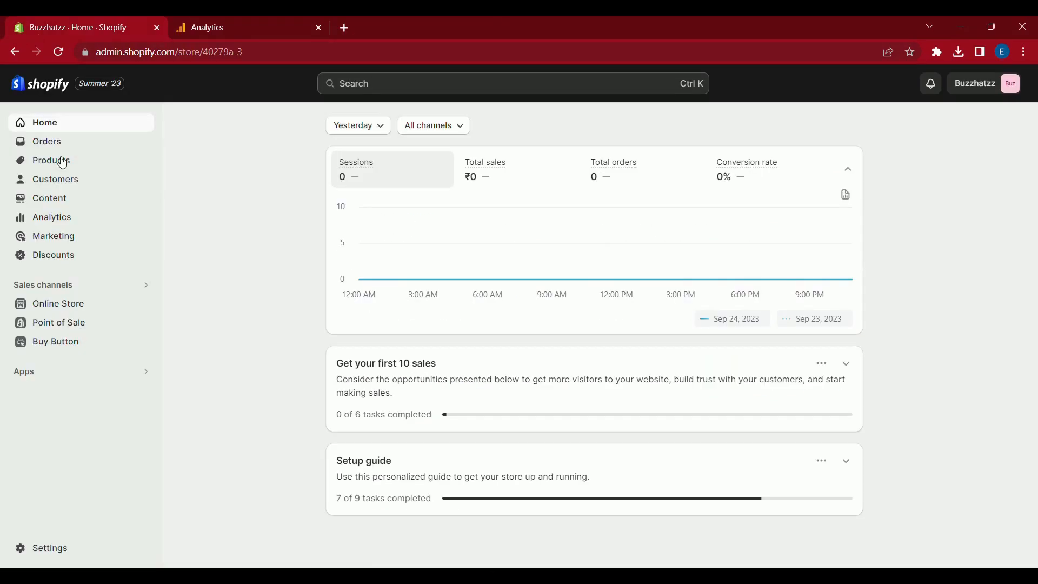
- Switch to the Shopify admin and open pixel management for Google Analytics from the Online Store preferences
{"action": "left_click", "coordinate": [76, 306]}
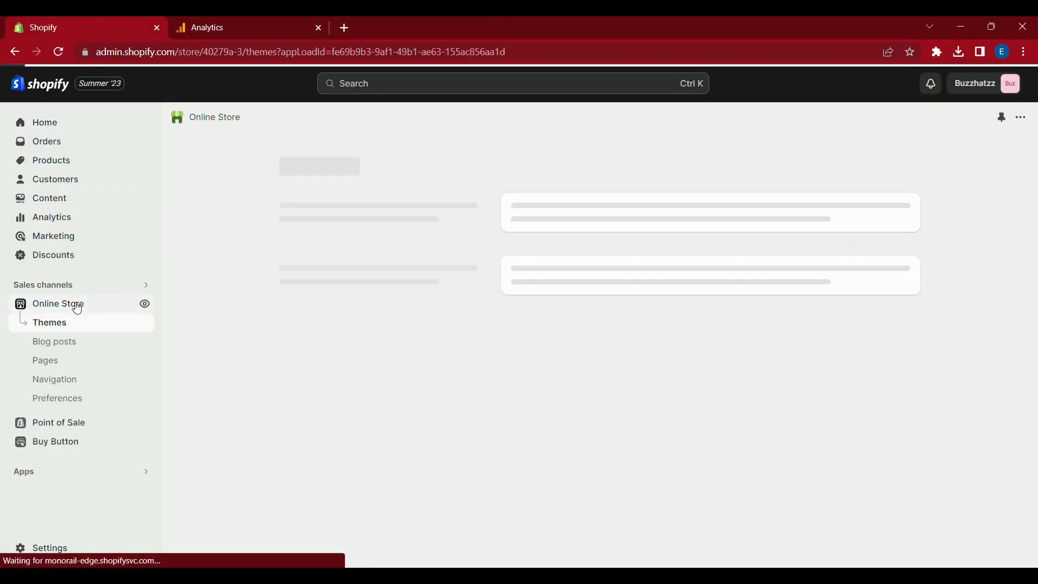
{"action": "left_click", "coordinate": [65, 401]}
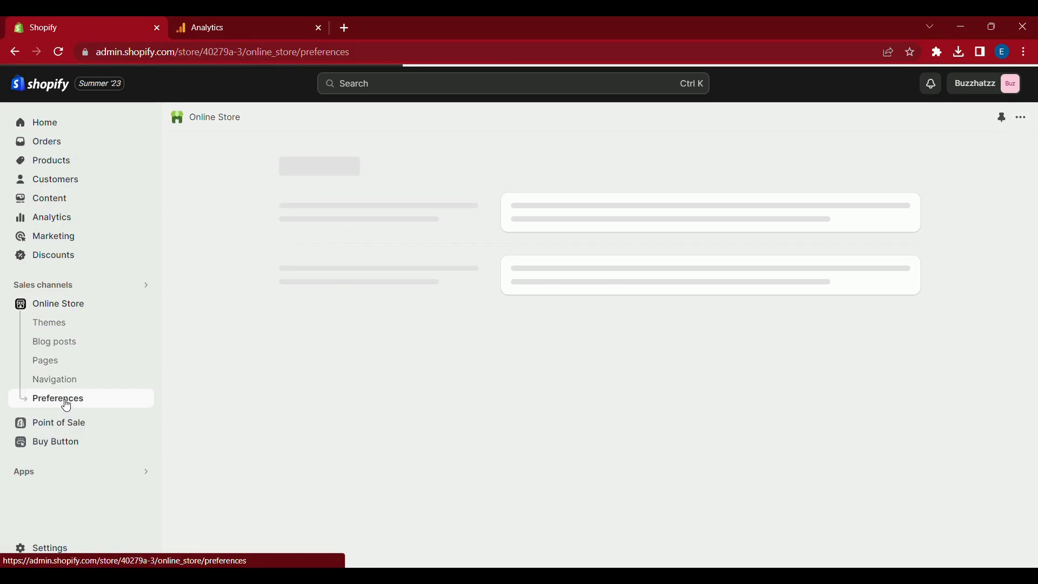
{"action": "scroll", "coordinate": [505, 343], "scroll_direction": "down", "scroll_amount": 6}
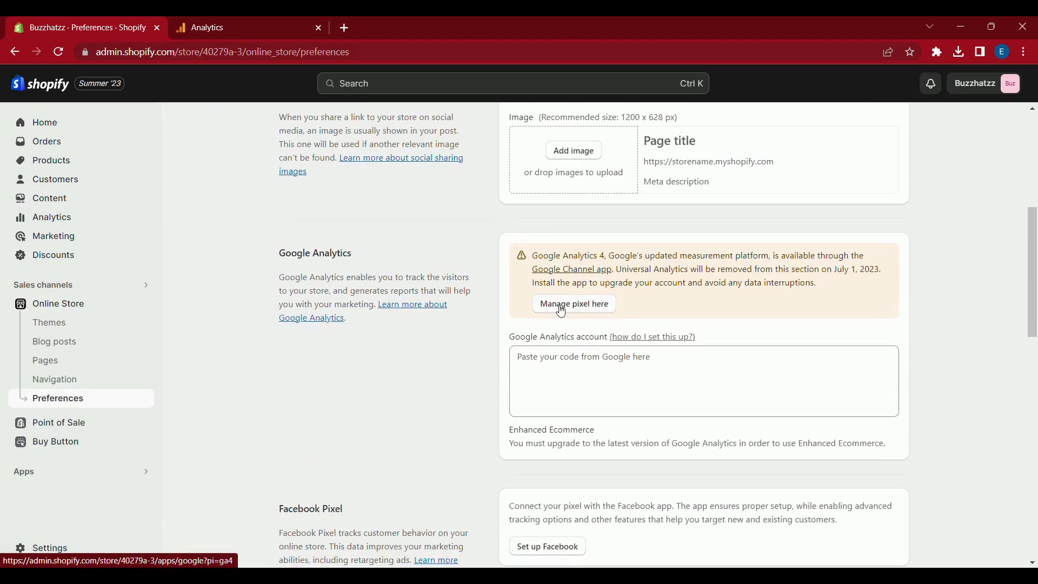
{"action": "left_click", "coordinate": [561, 306]}
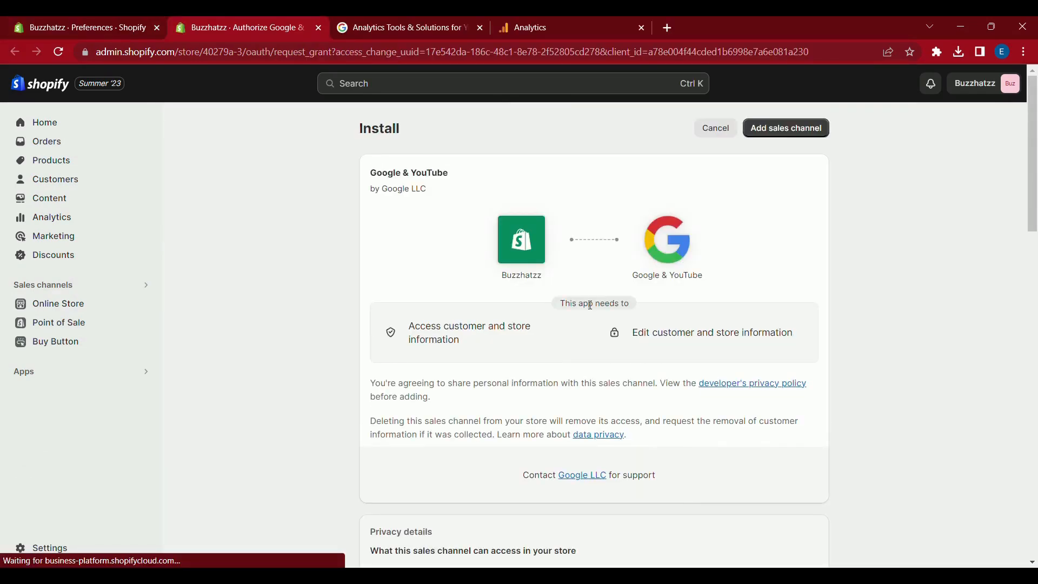
- Review the privacy and permission details of Google & YouTube and add it as a sales channel
{"action": "scroll", "coordinate": [591, 307], "scroll_direction": "down", "scroll_amount": 7}
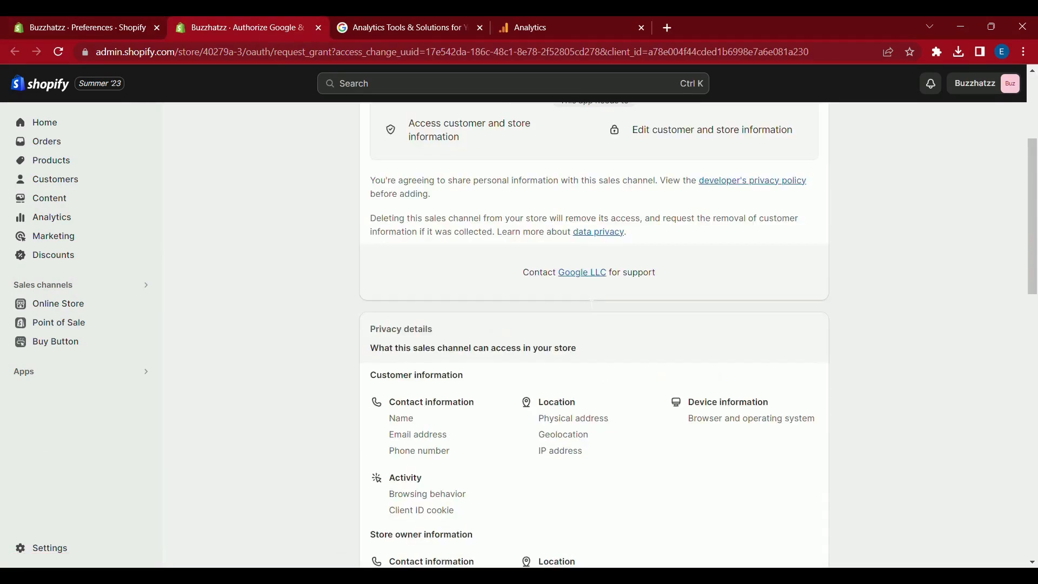
{"action": "scroll", "coordinate": [593, 309], "scroll_direction": "down", "scroll_amount": 5}
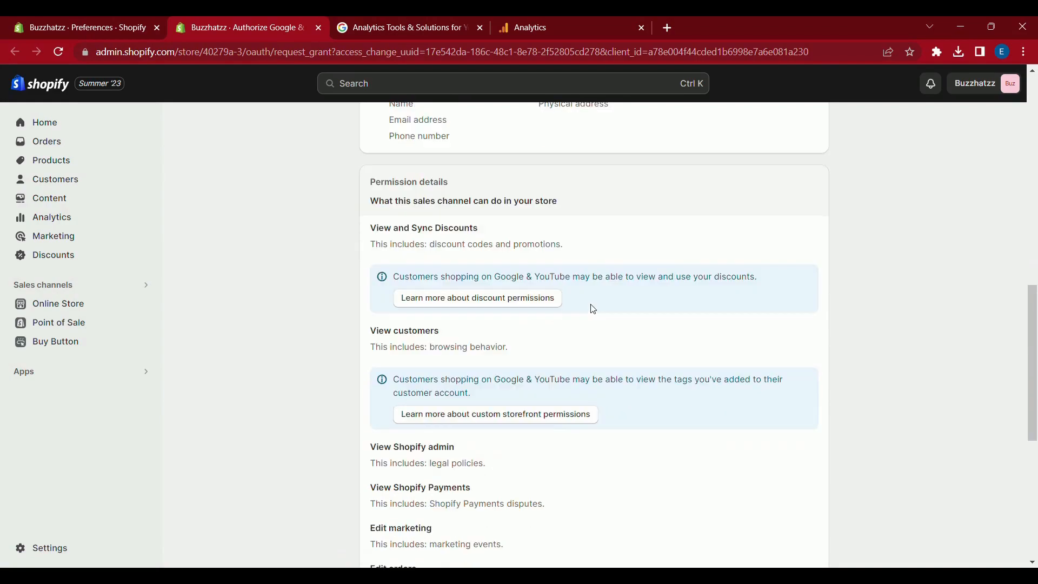
{"action": "scroll", "coordinate": [593, 309], "scroll_direction": "down", "scroll_amount": 7}
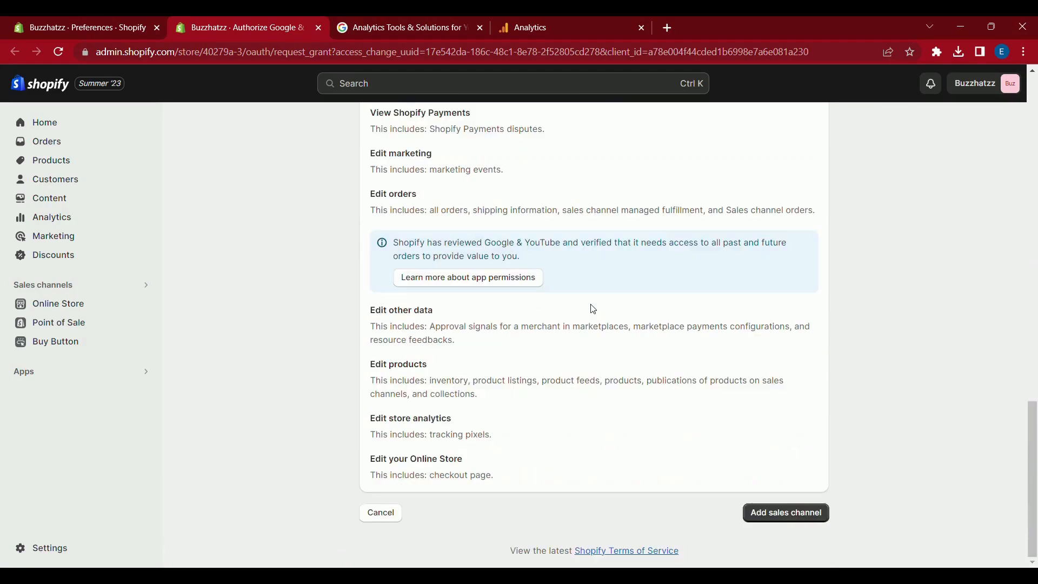
{"action": "left_click", "coordinate": [769, 518]}
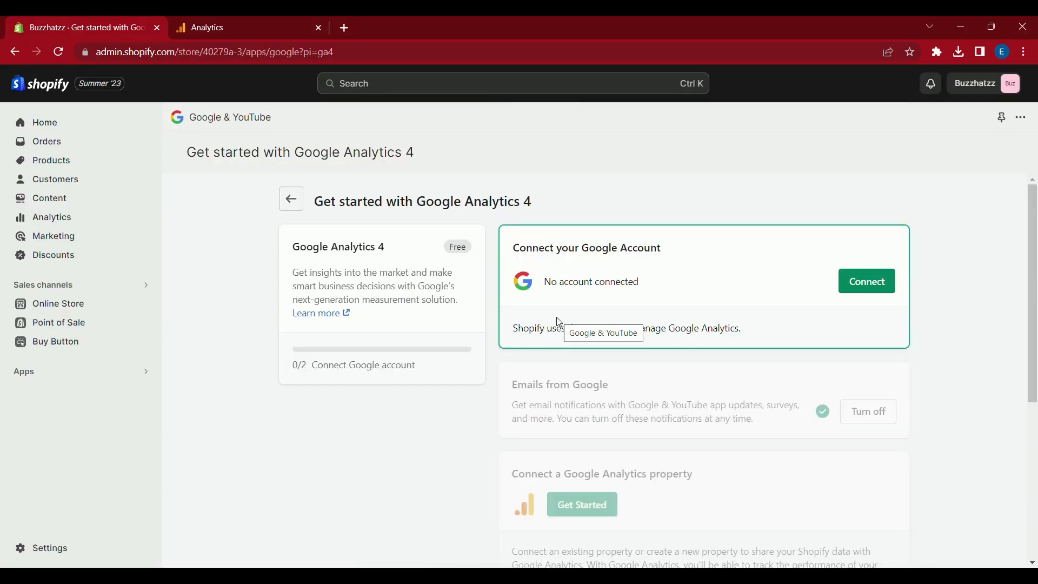
- Connect the existing Google account to the Google & YouTube channel and allow the requested access
{"action": "left_click", "coordinate": [858, 292]}
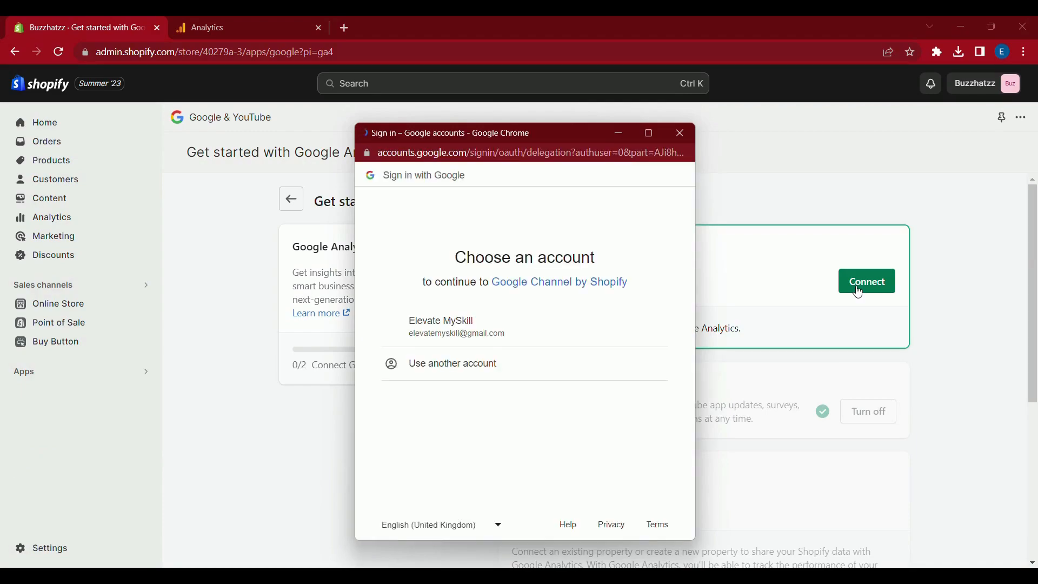
{"action": "left_click", "coordinate": [462, 336]}
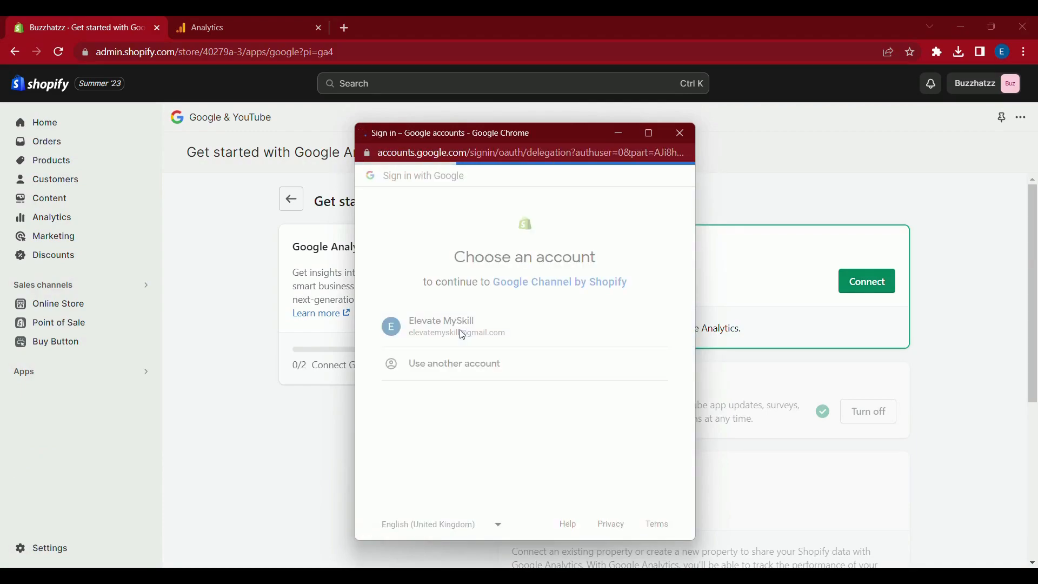
{"action": "scroll", "coordinate": [510, 360], "scroll_direction": "down", "scroll_amount": 5}
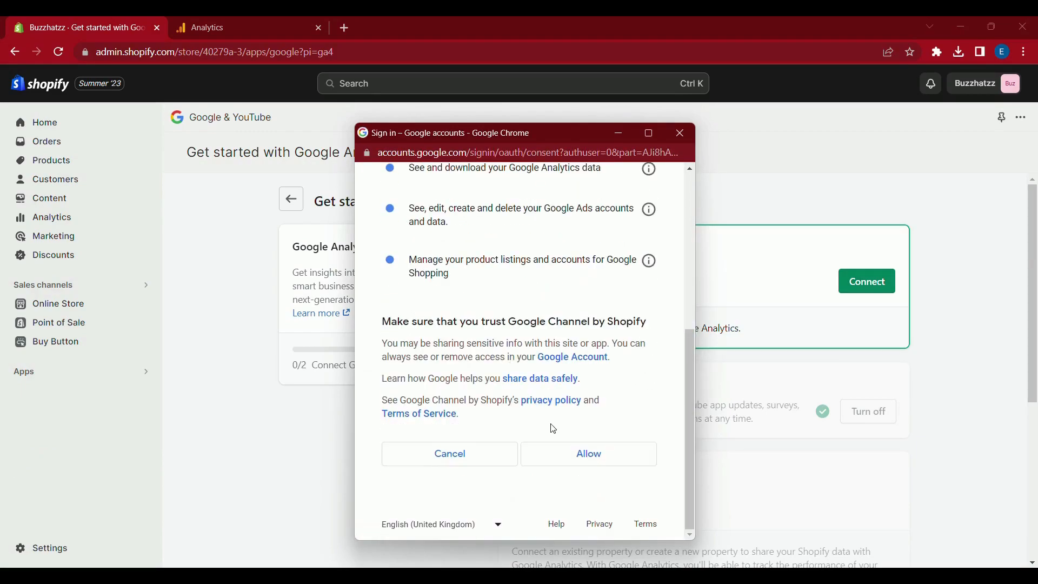
{"action": "left_click", "coordinate": [564, 450]}
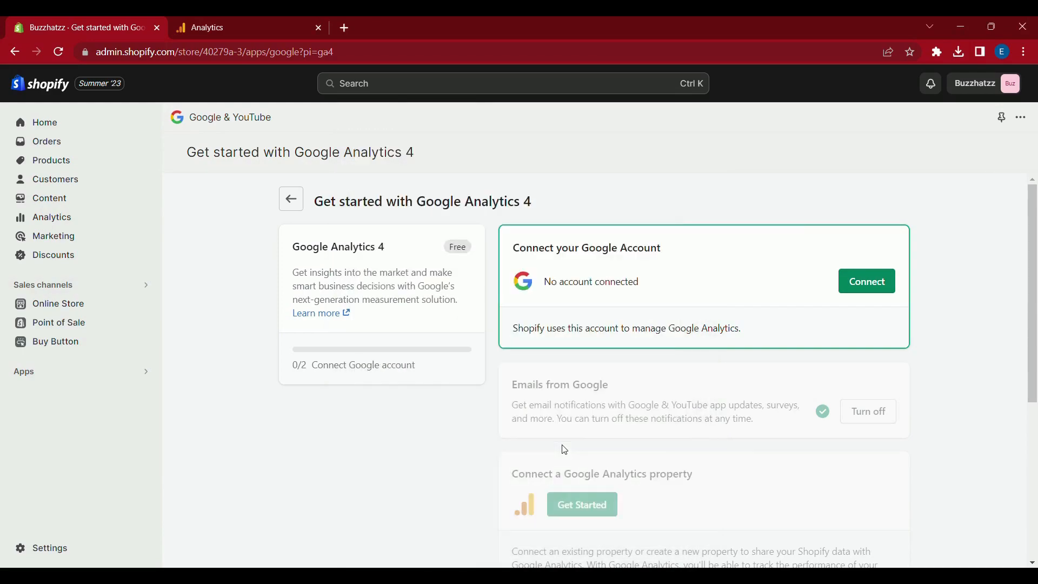
- Check the tag ID against Google Analytics and connect the shop.buzzhatzz.com Analytics property to the Shopify store
{"action": "scroll", "coordinate": [563, 447], "scroll_direction": "down", "scroll_amount": 3}
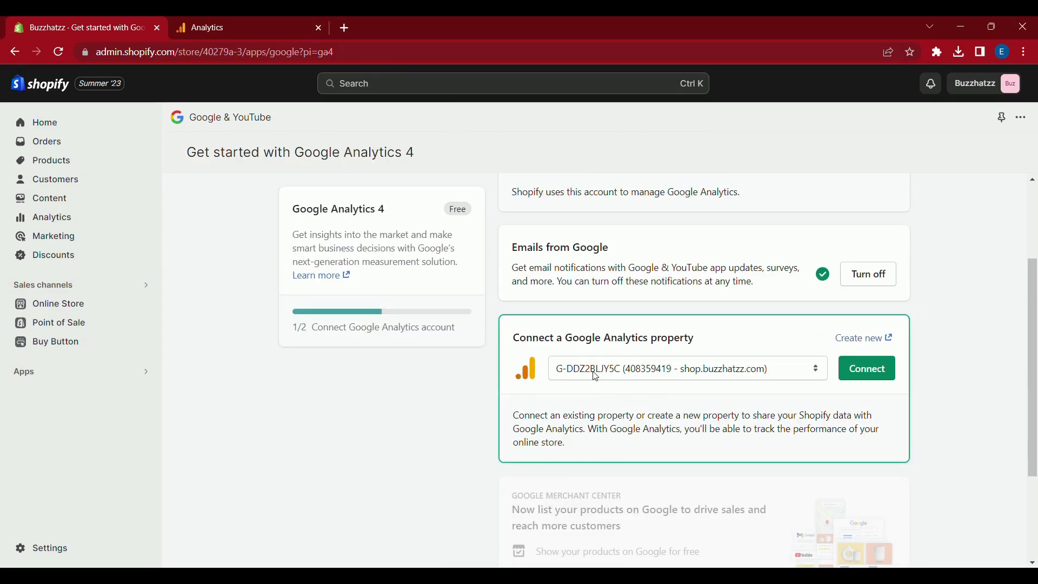
{"action": "left_click", "coordinate": [291, 20]}
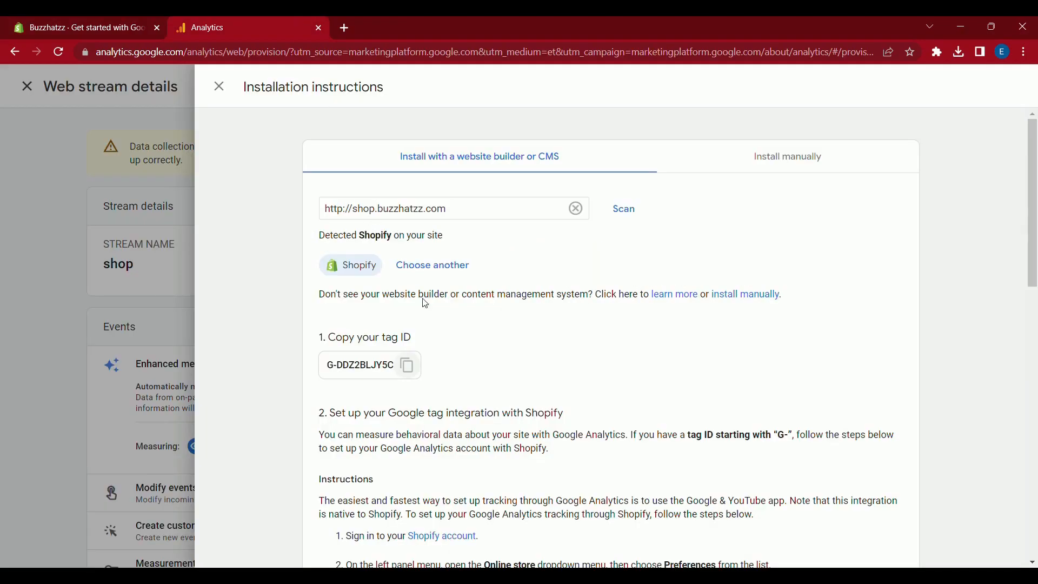
{"action": "left_click", "coordinate": [55, 32]}
{"action": "left_click", "coordinate": [856, 371]}
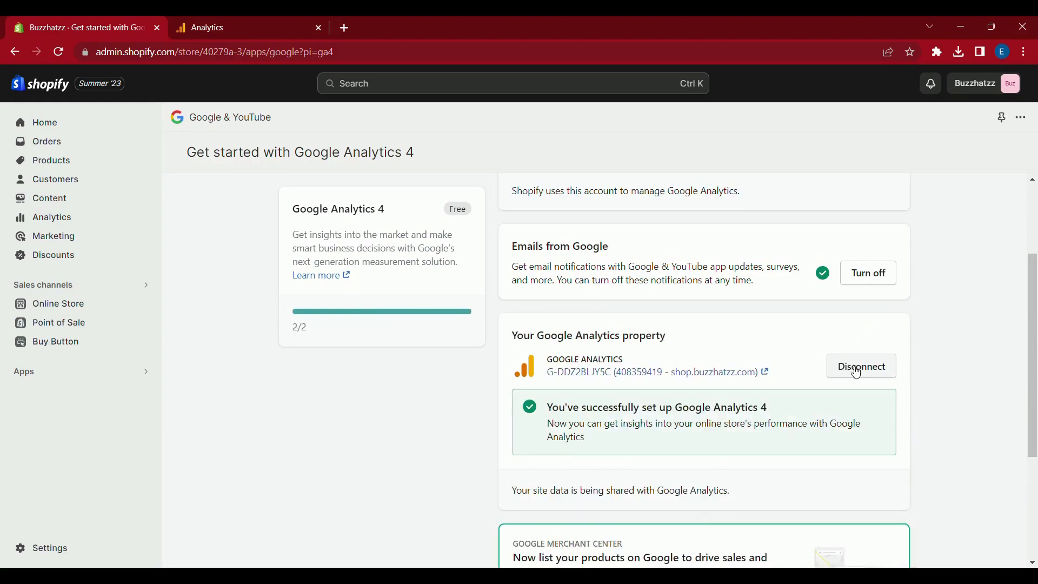
{"action": "scroll", "coordinate": [857, 373], "scroll_direction": "down", "scroll_amount": 4}
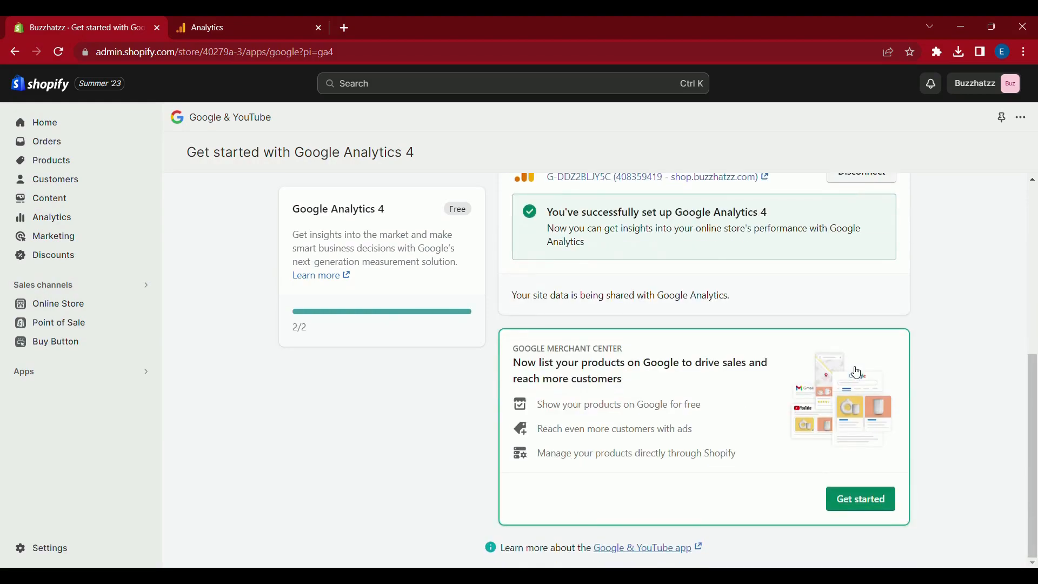
{"action": "scroll", "coordinate": [857, 373], "scroll_direction": "up", "scroll_amount": 5}
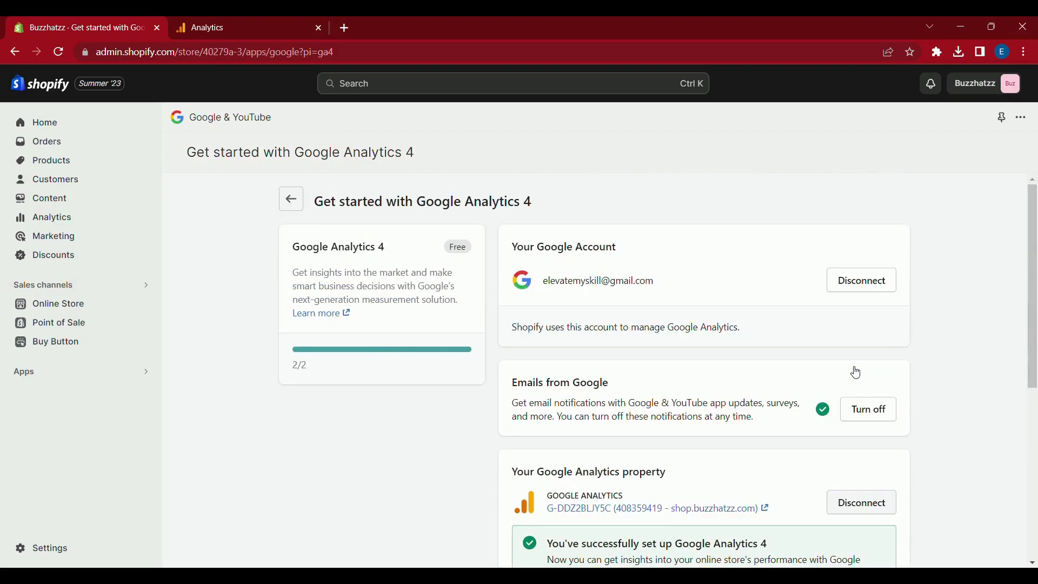
- Switch to Google Analytics and close the installation instructions and the web stream details
{"action": "left_click", "coordinate": [289, 35]}
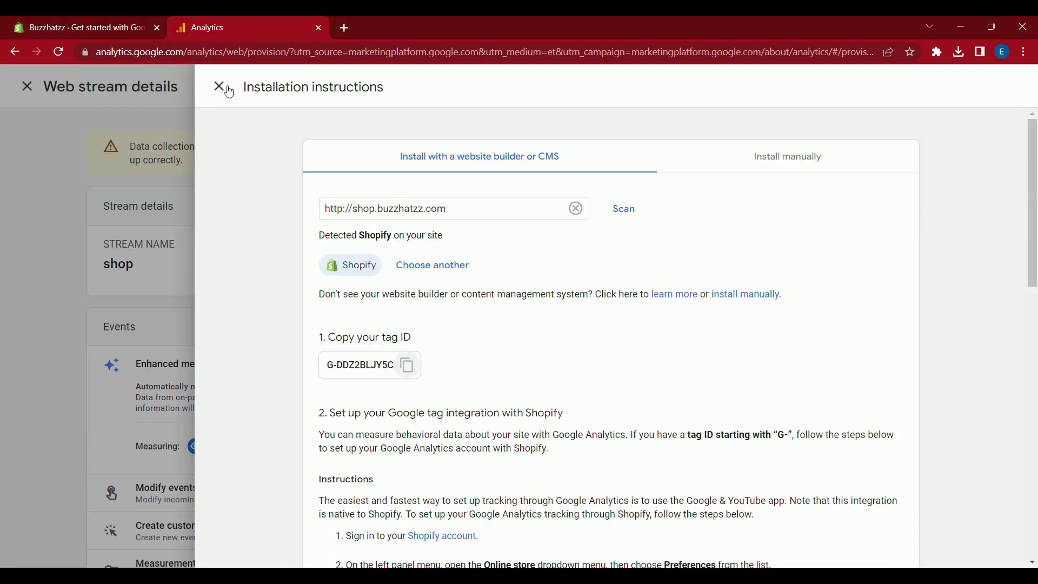
{"action": "scroll", "coordinate": [281, 232], "scroll_direction": "down", "scroll_amount": 10}
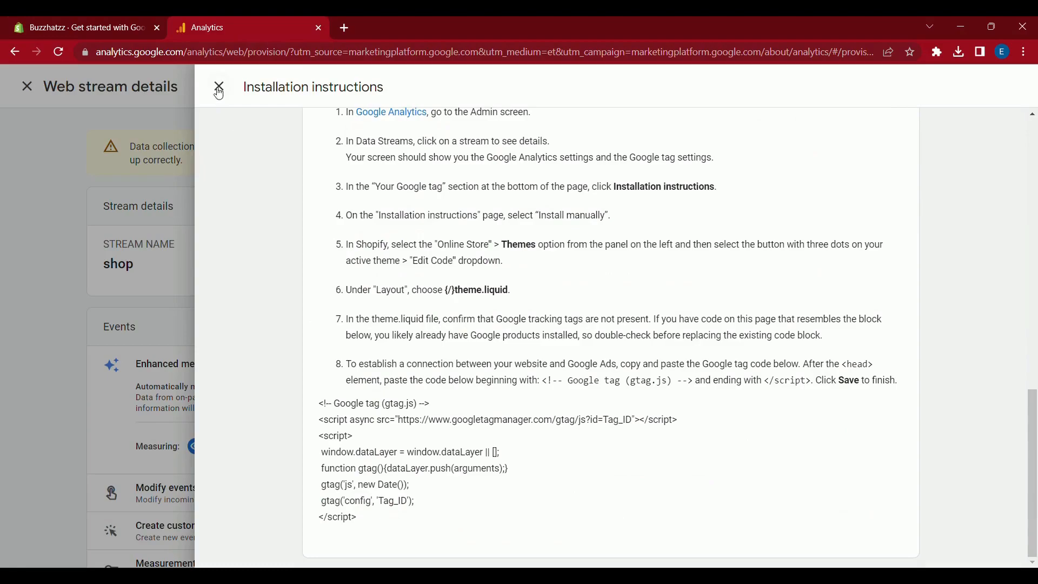
{"action": "left_click", "coordinate": [219, 87]}
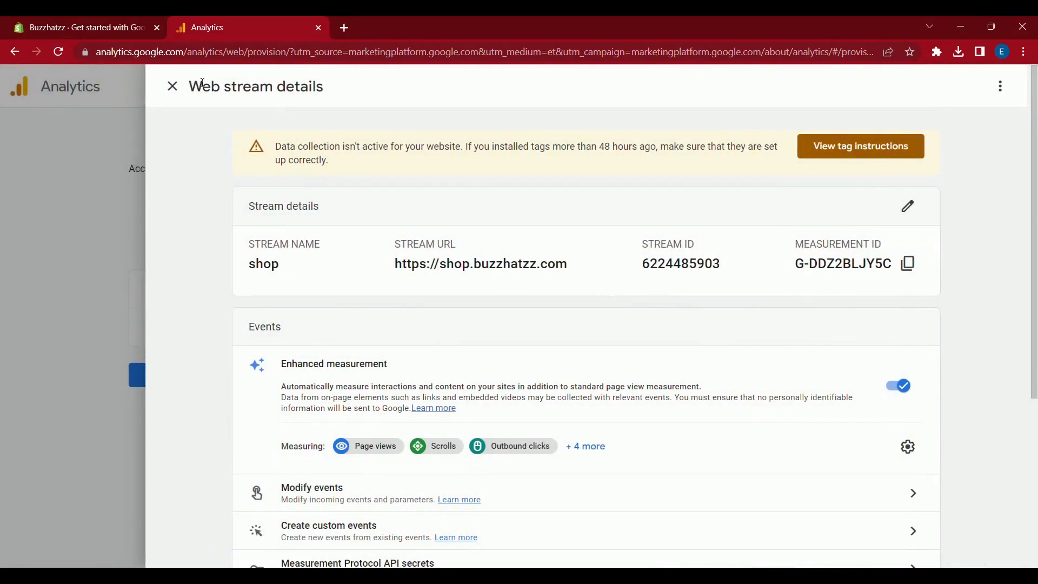
{"action": "left_click", "coordinate": [170, 86]}
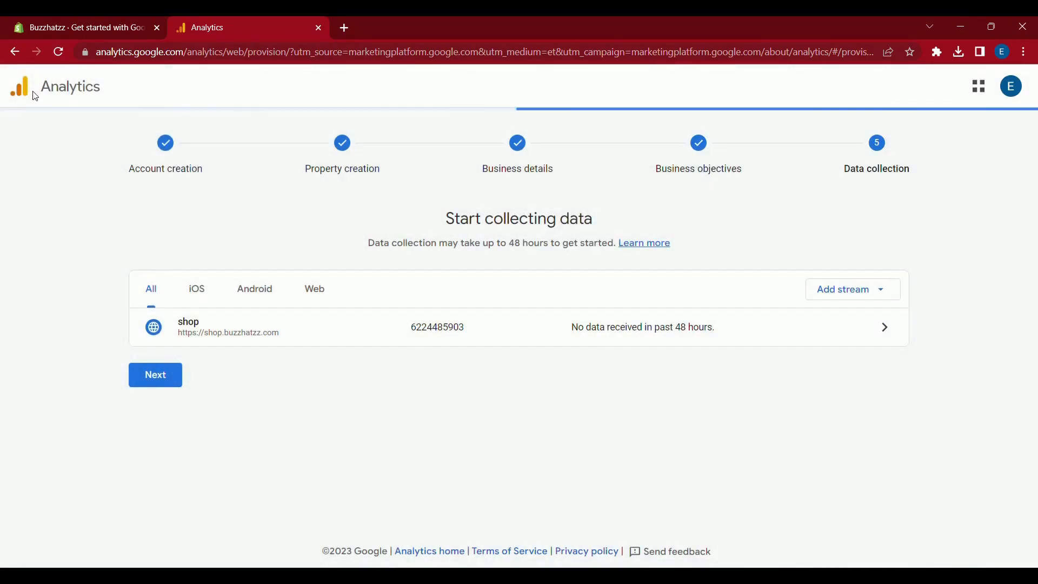
- Finish the data collection setup and continue to the Analytics home page
{"action": "left_click", "coordinate": [149, 373]}
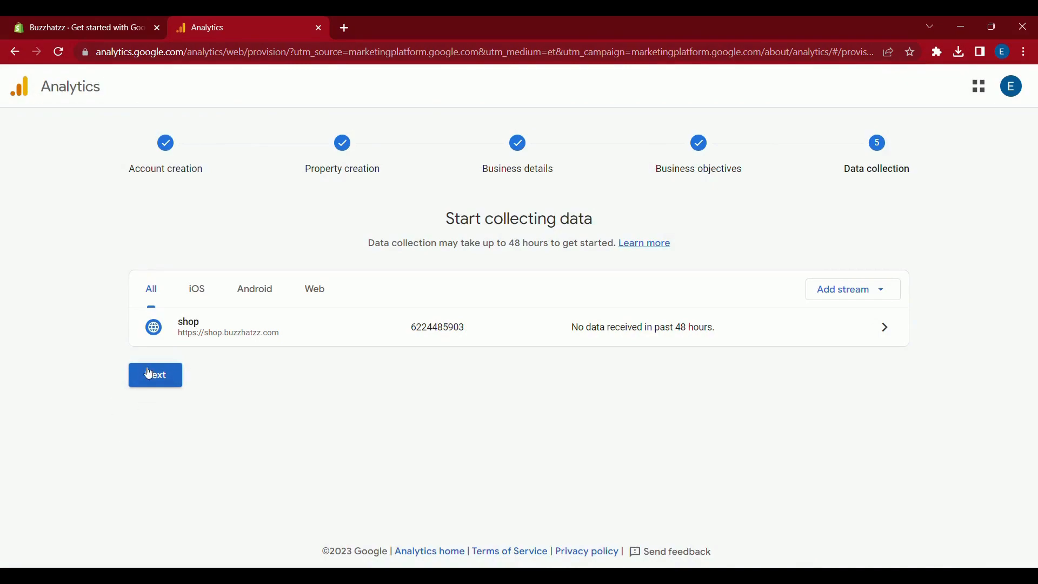
{"action": "scroll", "coordinate": [334, 383], "scroll_direction": "down", "scroll_amount": 1}
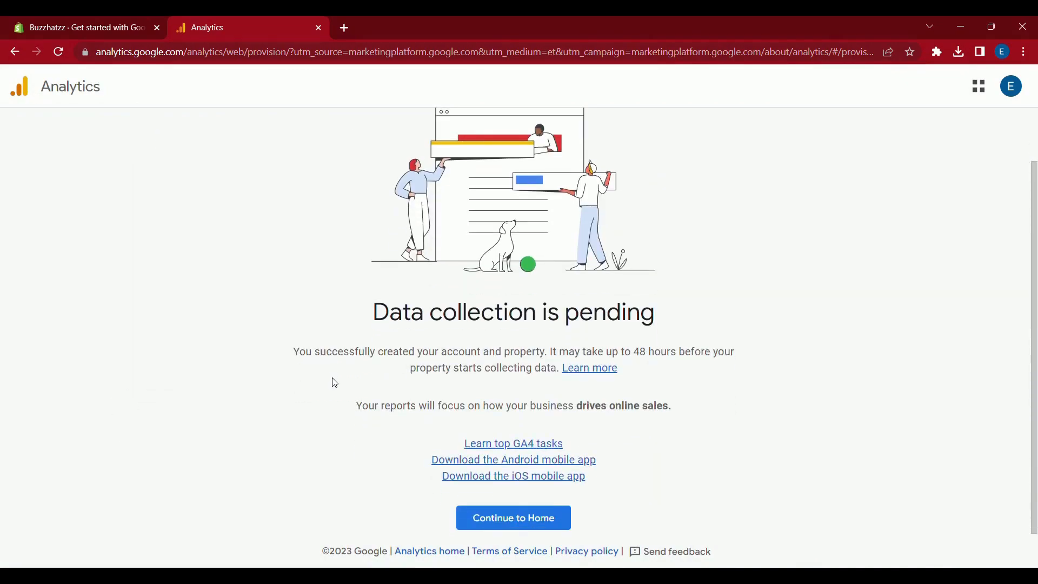
{"action": "left_click_drag", "start_coordinate": [403, 351], "coordinate": [545, 352]}
{"action": "left_click", "coordinate": [538, 528]}
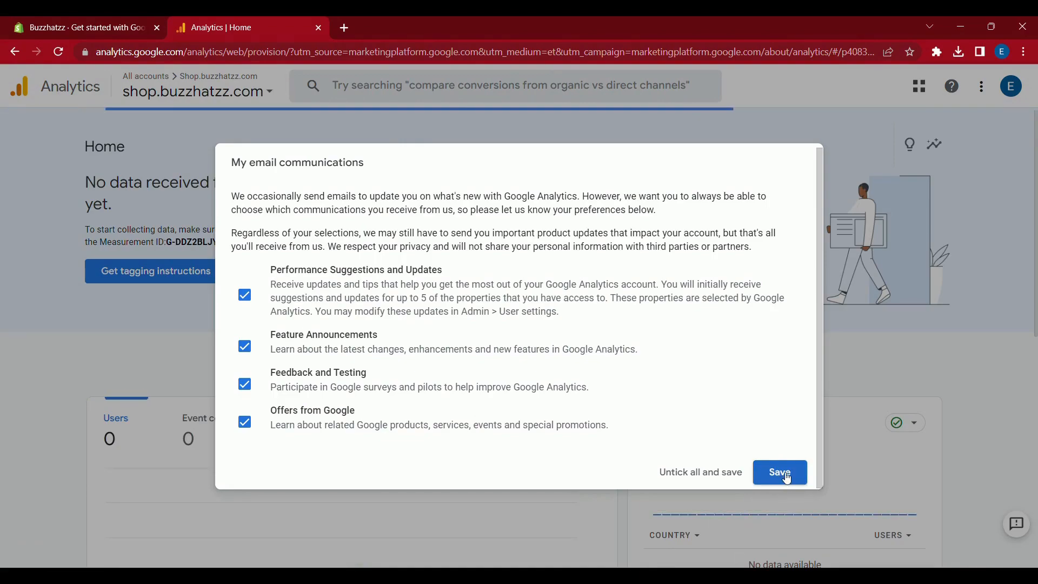
- Save the Google Analytics email communication preferences
{"action": "left_click", "coordinate": [732, 474]}
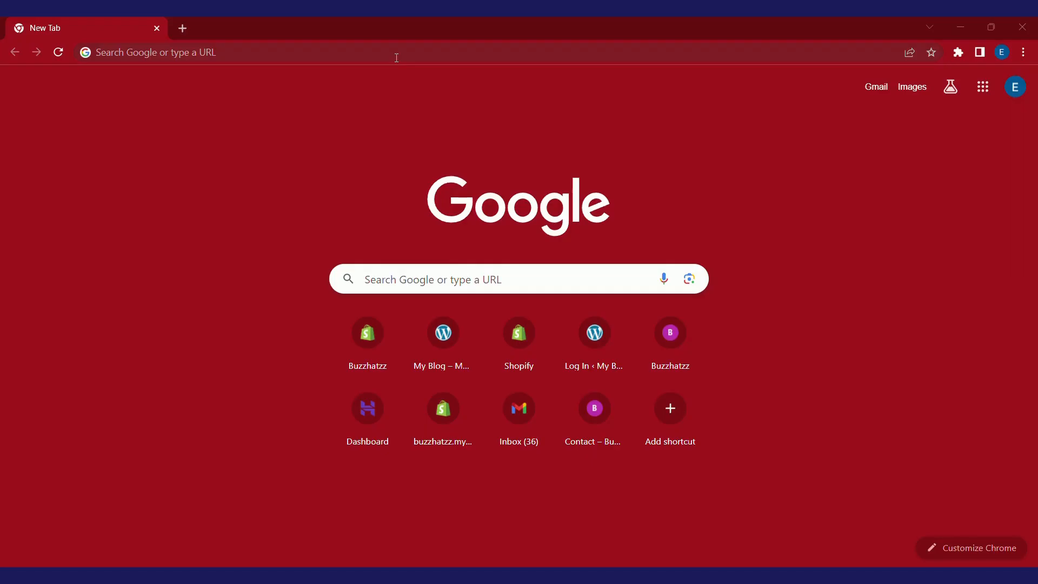
- Search the web for "google search console" and open Search Console for the elevatemyskill.com property
{"action": "left_click", "coordinate": [396, 58]}
{"action": "left_click", "coordinate": [357, 83]}
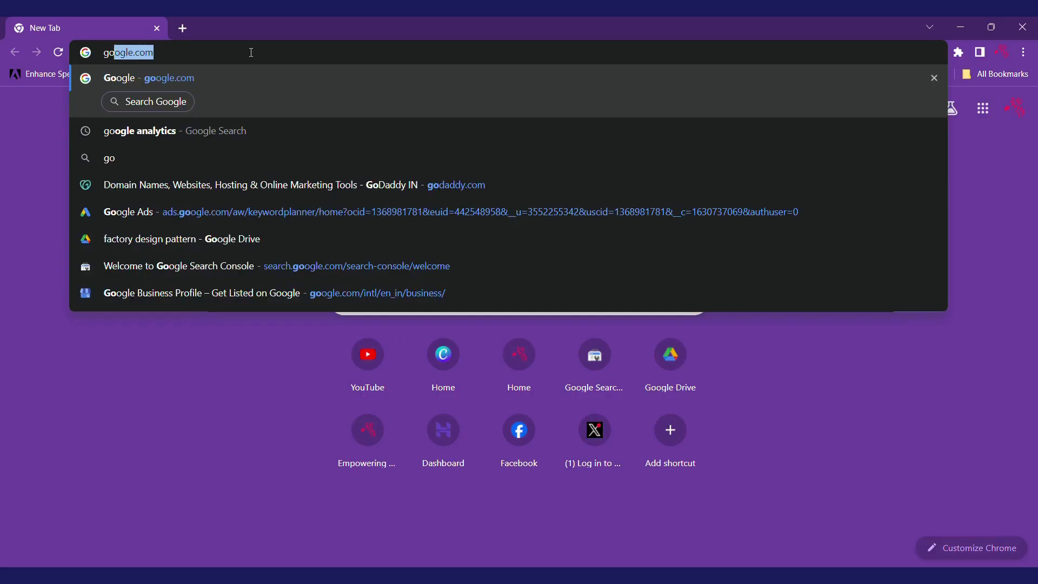
{"action": "type", "text": "ogle searc"}
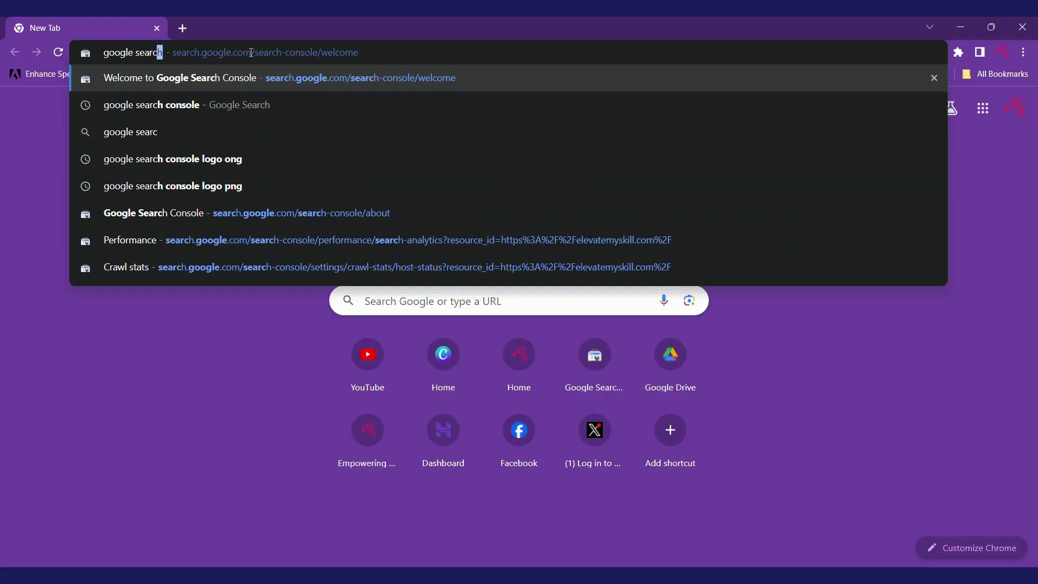
{"action": "type", "text": "h co"}
{"action": "key", "text": "BackSpace"}
{"action": "type", "text": "c"}
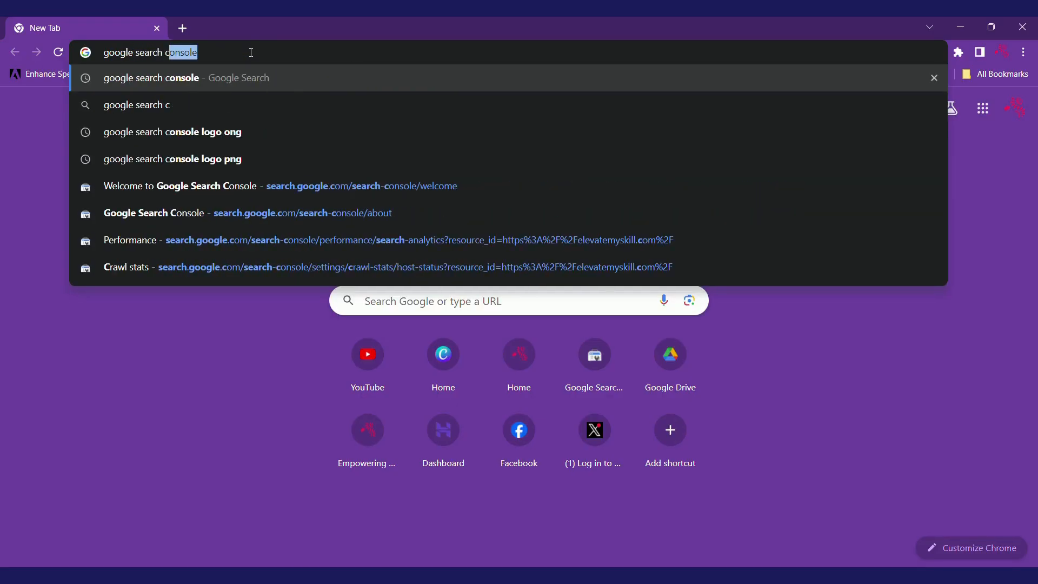
{"action": "key", "text": "Return"}
{"action": "left_click", "coordinate": [260, 219]}
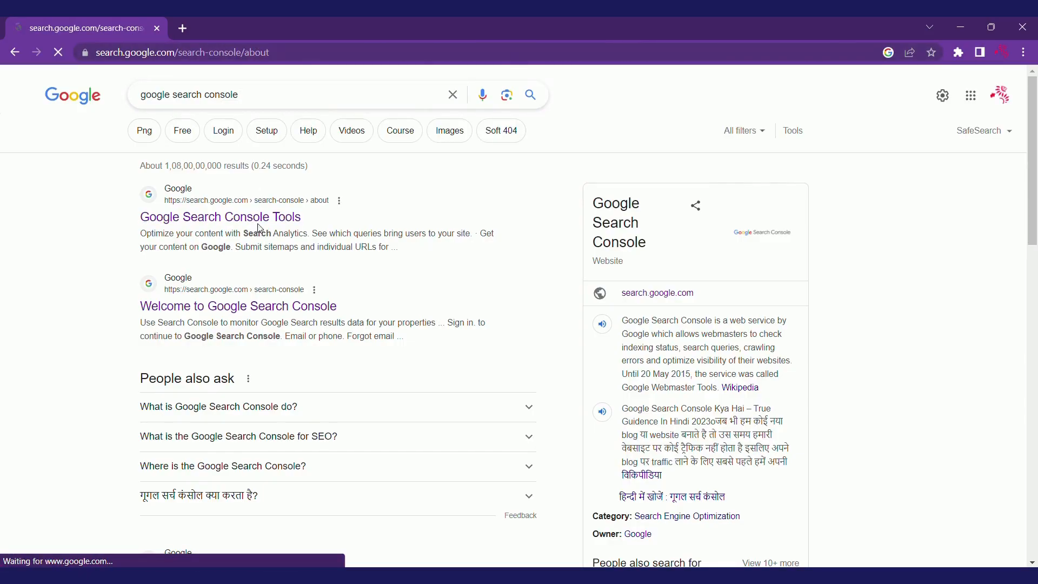
{"action": "left_click", "coordinate": [147, 433]}
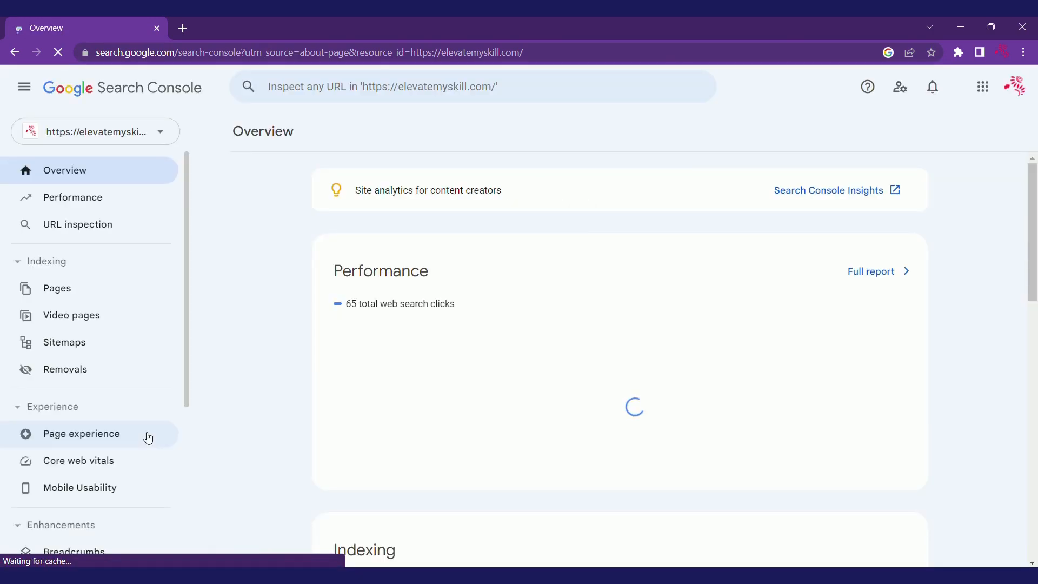
- Open the "Excluded by 'noindex' tag" issue in the page indexing report, check its affected URLs and start validating the fix
{"action": "left_click", "coordinate": [91, 287]}
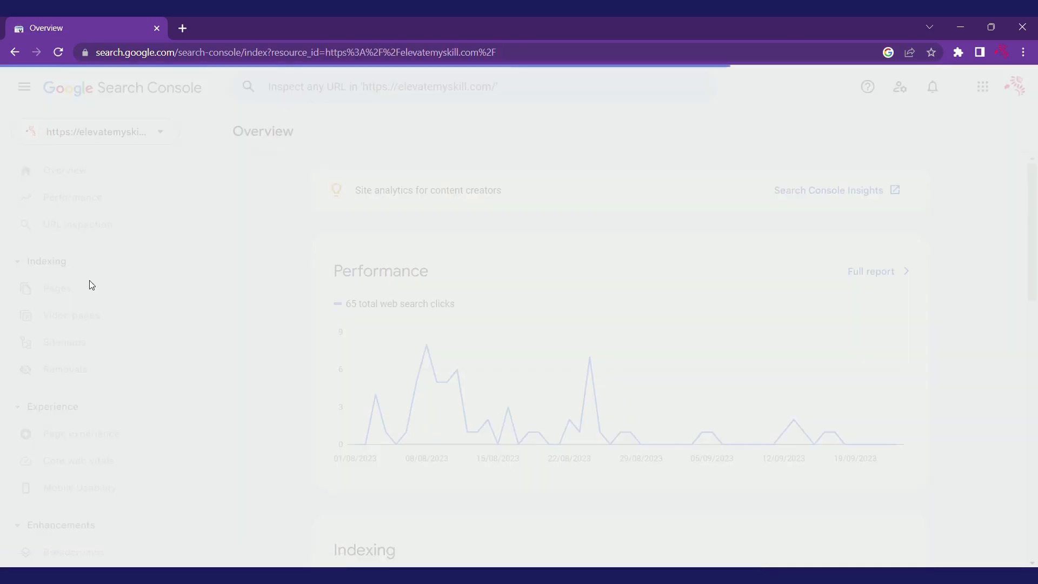
{"action": "scroll", "coordinate": [323, 338], "scroll_direction": "down", "scroll_amount": 3}
{"action": "scroll", "coordinate": [323, 337], "scroll_direction": "down", "scroll_amount": 3}
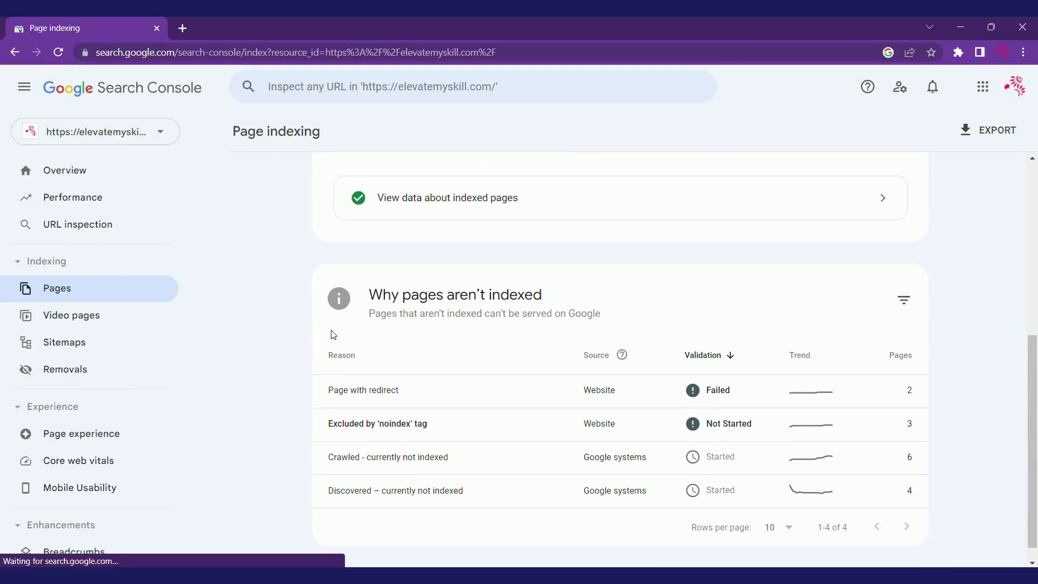
{"action": "left_click", "coordinate": [438, 415]}
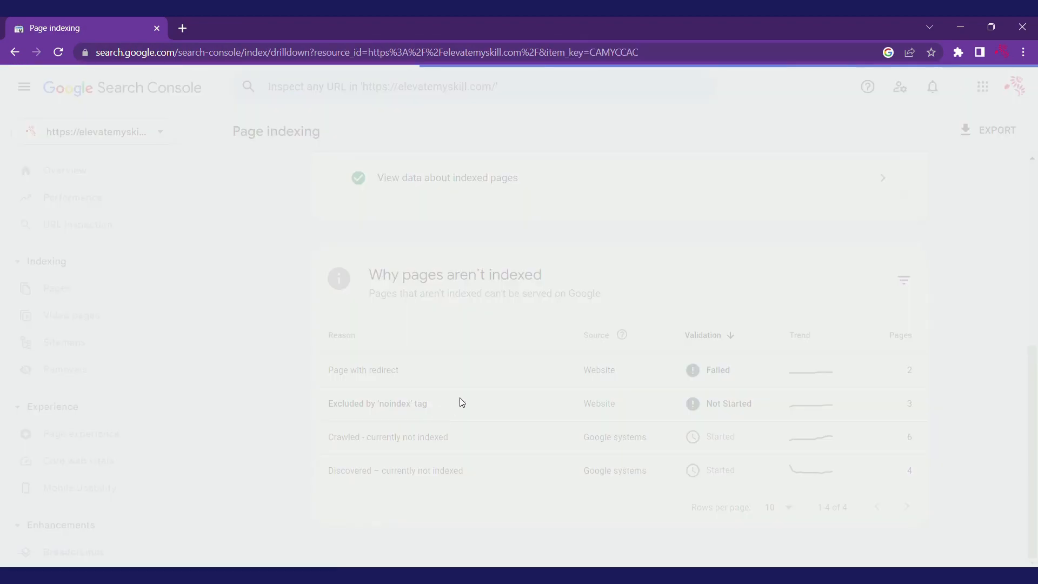
{"action": "scroll", "coordinate": [460, 403], "scroll_direction": "down", "scroll_amount": 5}
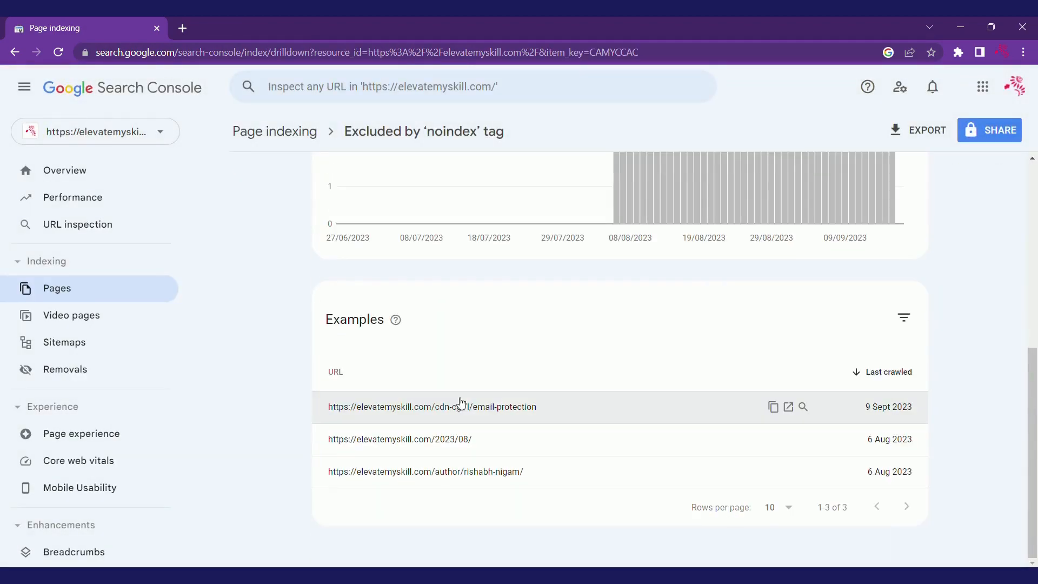
{"action": "scroll", "coordinate": [528, 463], "scroll_direction": "up", "scroll_amount": 6}
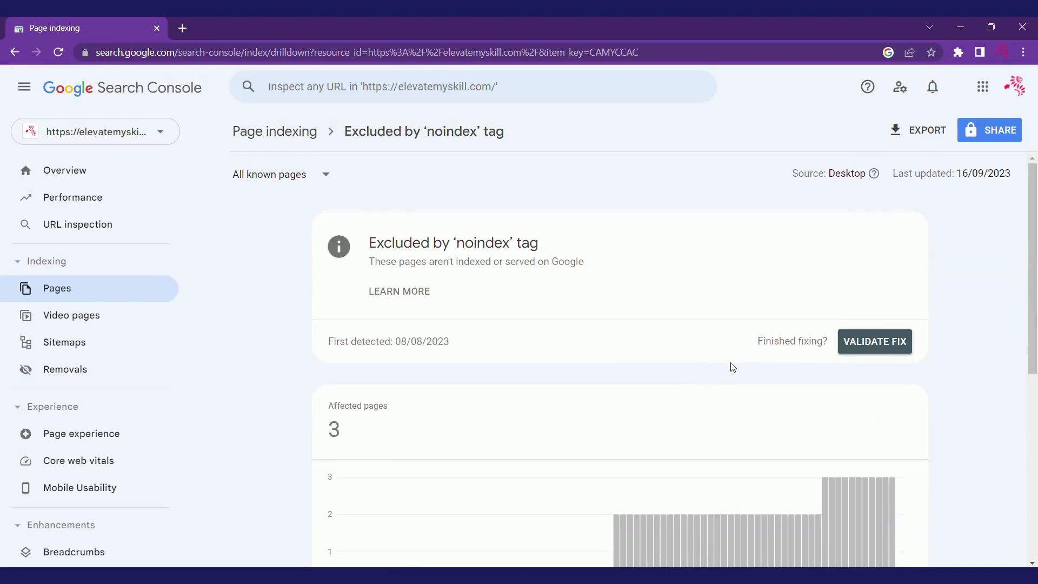
{"action": "left_click", "coordinate": [882, 338]}
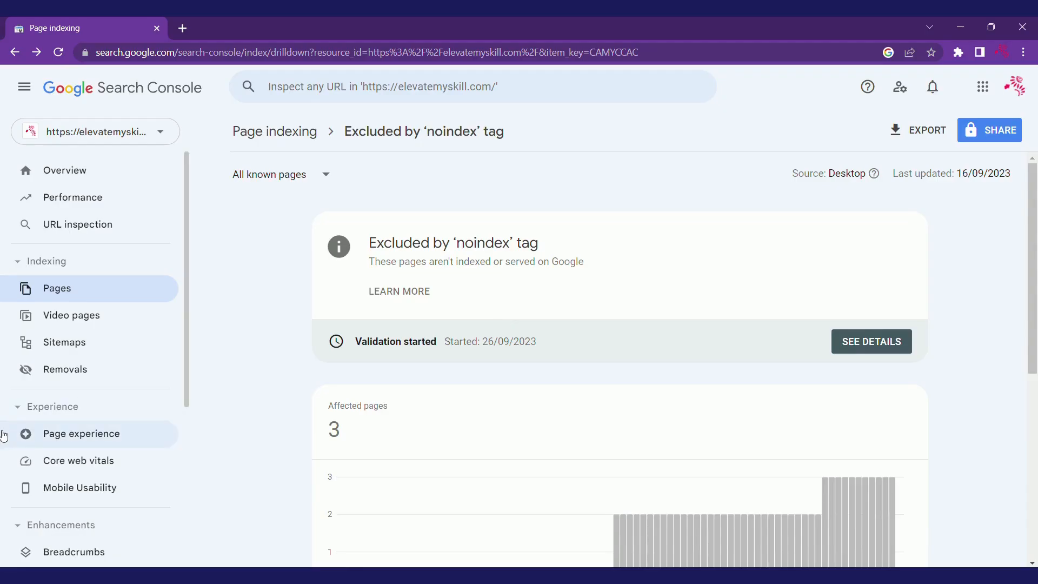
- Examine the Mobile Usability report for pages that are not usable on smartphones
{"action": "left_click", "coordinate": [79, 487]}
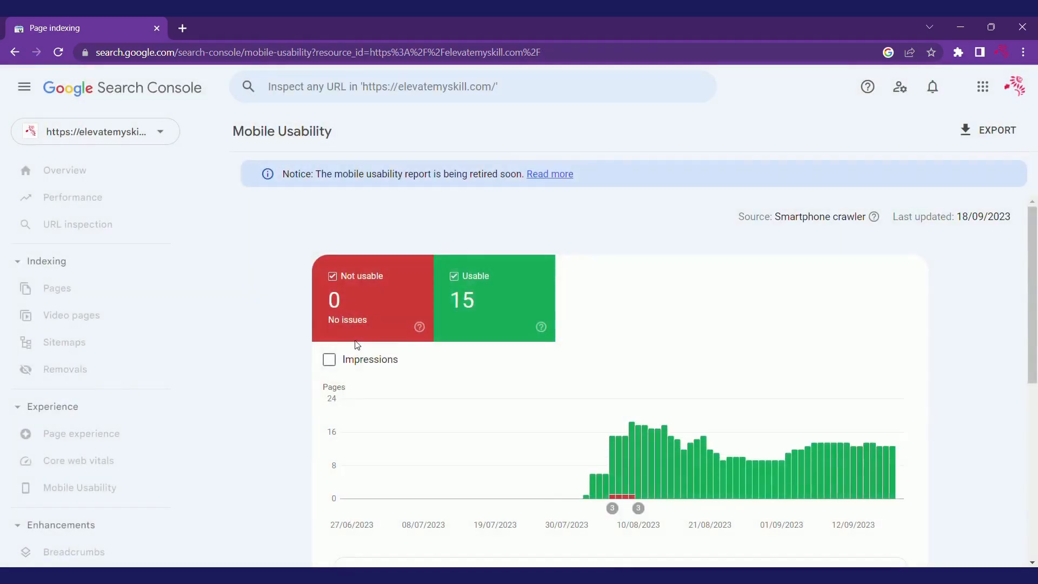
{"action": "scroll", "coordinate": [373, 354], "scroll_direction": "down", "scroll_amount": 4}
{"action": "scroll", "coordinate": [373, 354], "scroll_direction": "down", "scroll_amount": 3}
{"action": "scroll", "coordinate": [371, 349], "scroll_direction": "up", "scroll_amount": 6}
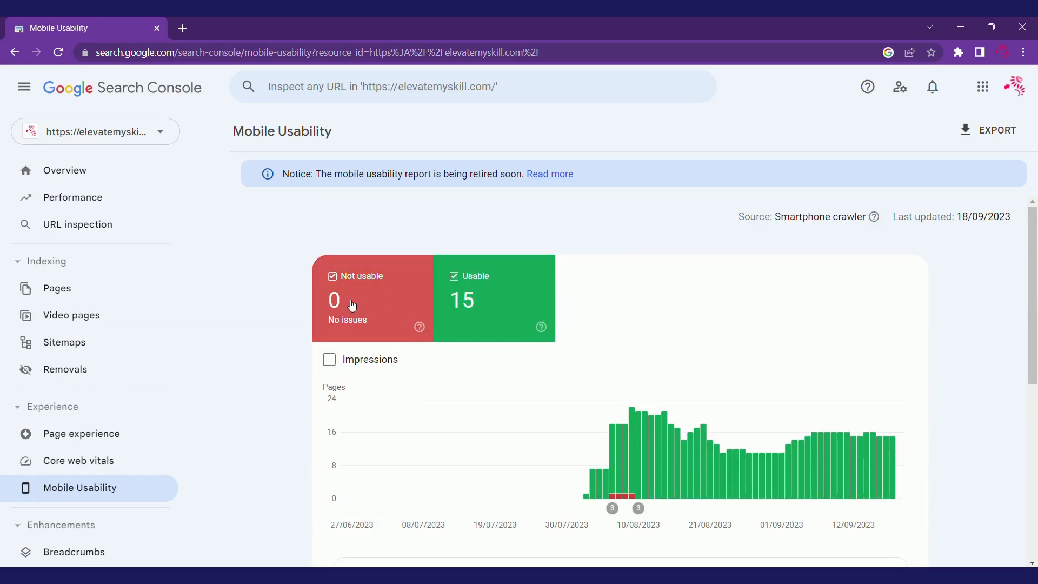
{"action": "scroll", "coordinate": [401, 326], "scroll_direction": "down", "scroll_amount": 5}
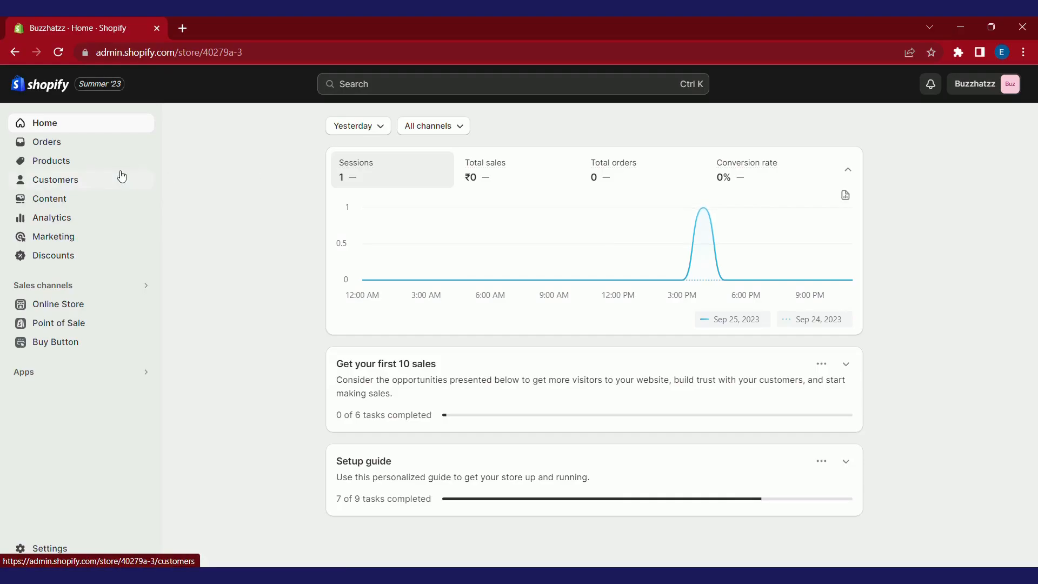
- Switch to the Buzzhatzz Shopify admin and review the products in the Best Seller Electronic collection
{"action": "left_click", "coordinate": [50, 159]}
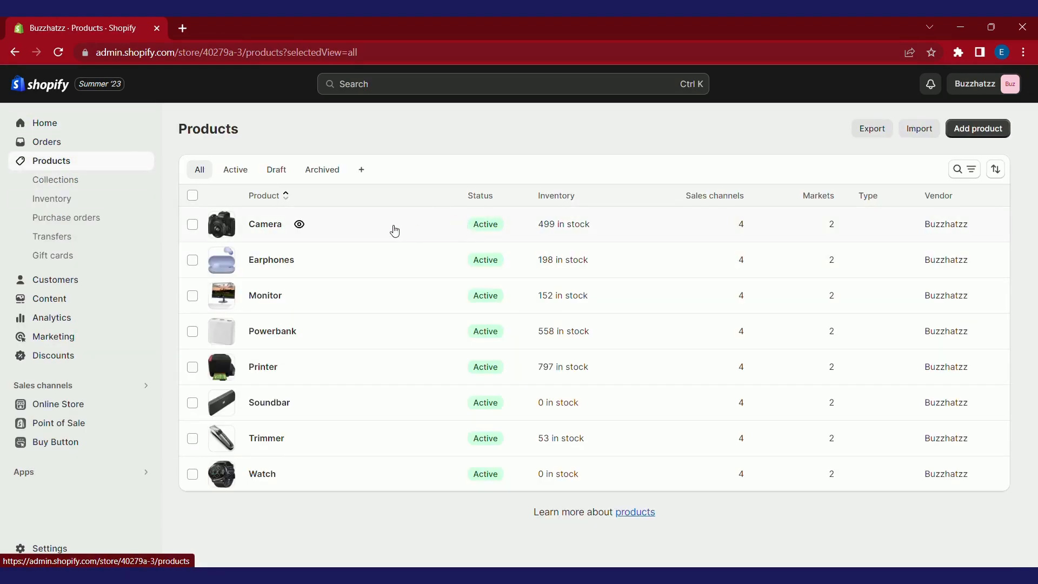
{"action": "left_click", "coordinate": [72, 183]}
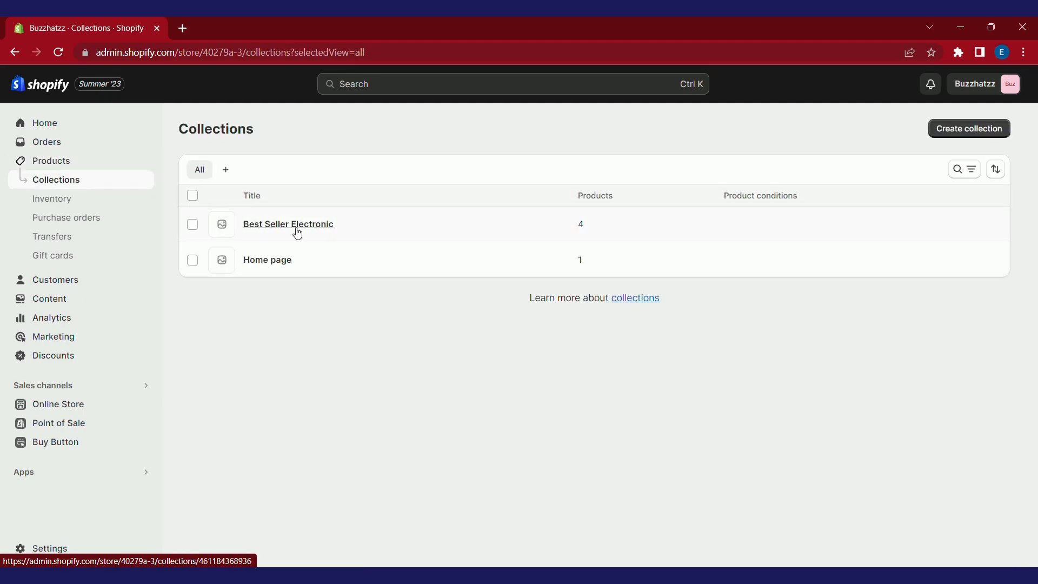
{"action": "left_click", "coordinate": [297, 233]}
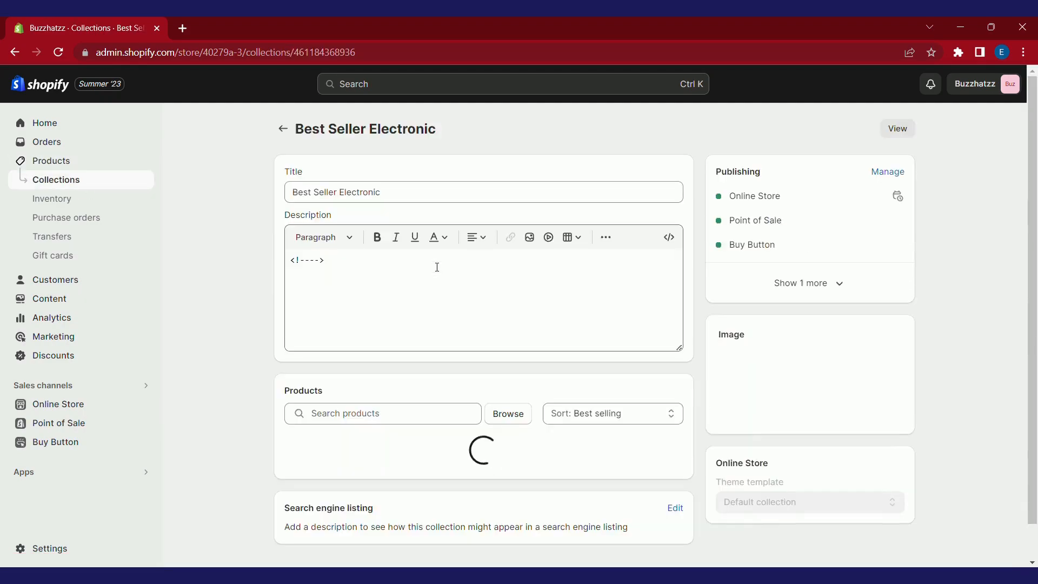
{"action": "scroll", "coordinate": [436, 267], "scroll_direction": "down", "scroll_amount": 2}
{"action": "scroll", "coordinate": [449, 278], "scroll_direction": "down", "scroll_amount": 1}
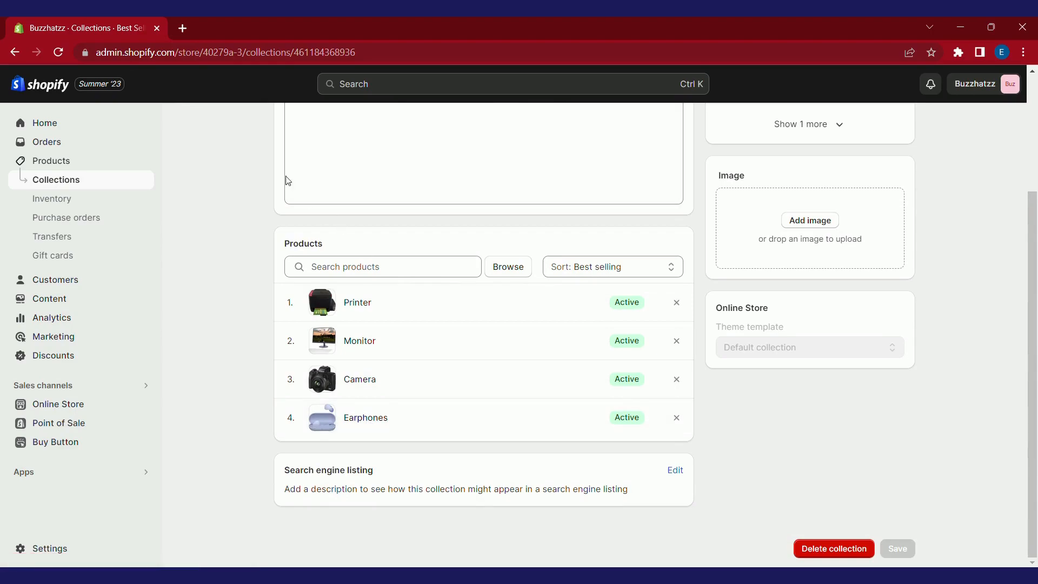
- Create a manual product collection titled "Sale" and save it
{"action": "left_click", "coordinate": [114, 178]}
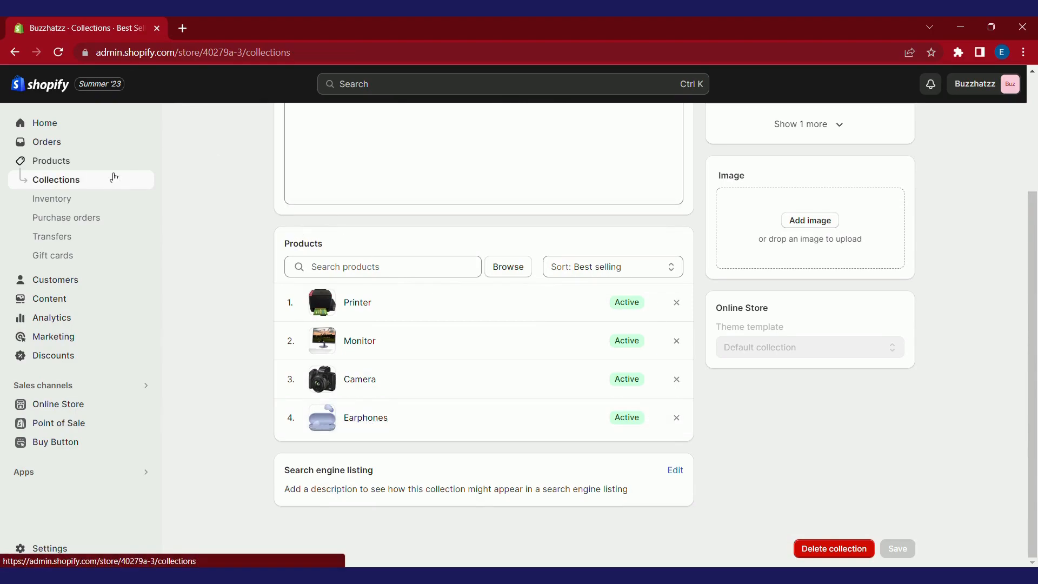
{"action": "left_click", "coordinate": [949, 131]}
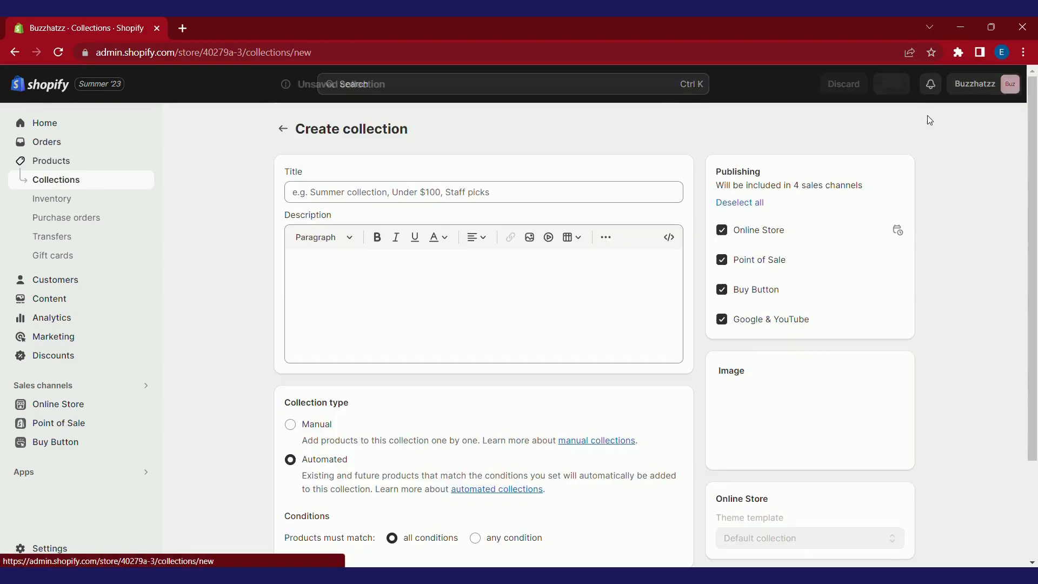
{"action": "left_click", "coordinate": [569, 196]}
{"action": "type", "text": "Sale"}
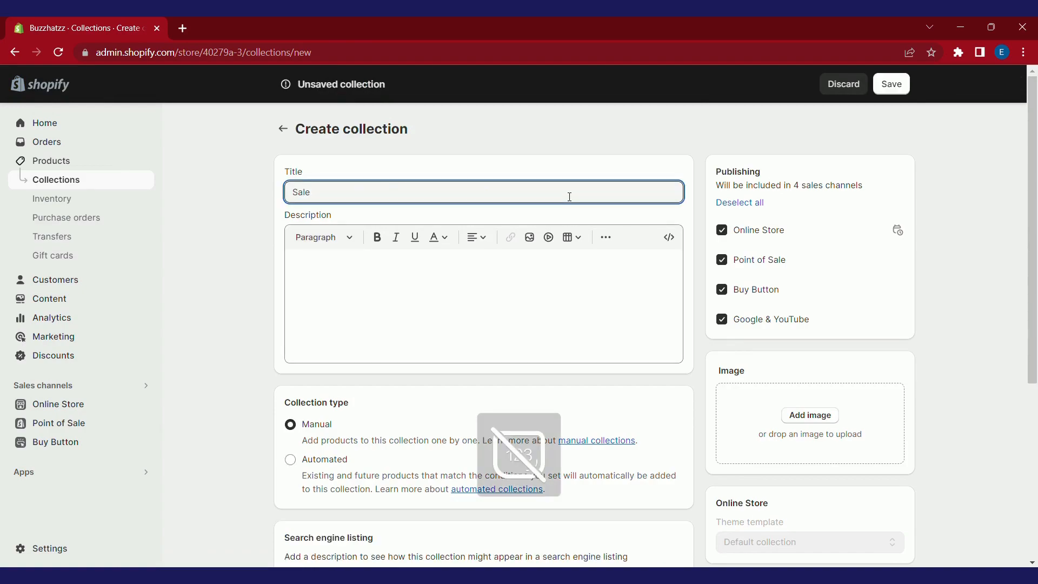
{"action": "left_click", "coordinate": [886, 94]}
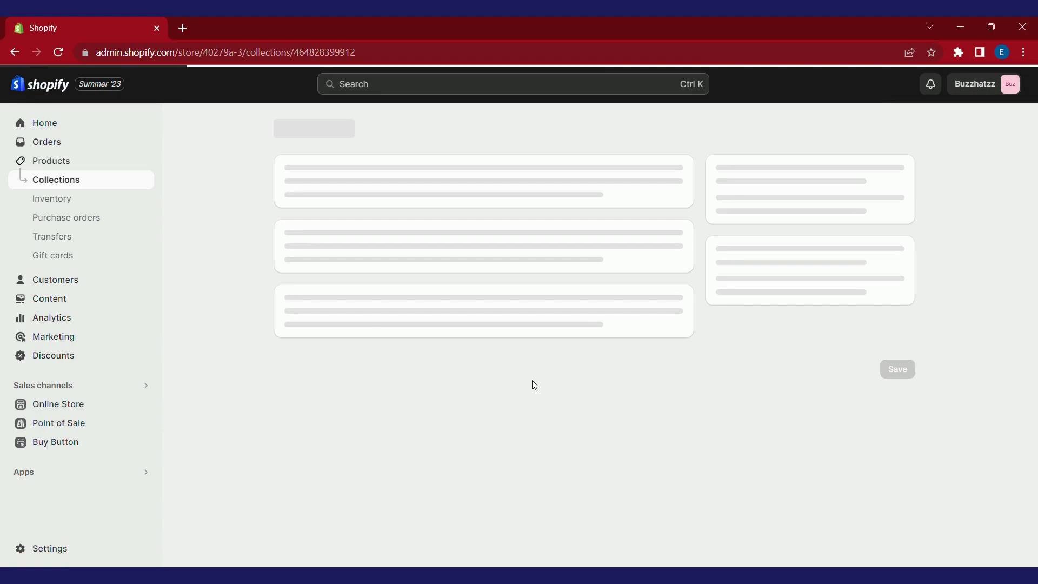
- Add the Powerbank, Monitor, Camera and Earphones products to the Sale collection
{"action": "scroll", "coordinate": [413, 330], "scroll_direction": "down", "scroll_amount": 3}
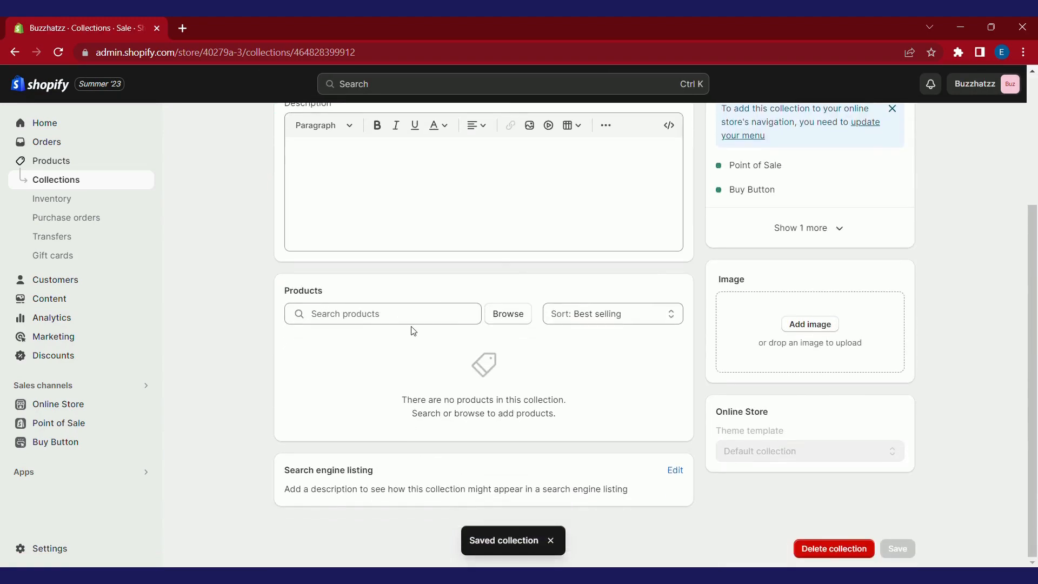
{"action": "left_click", "coordinate": [407, 317]}
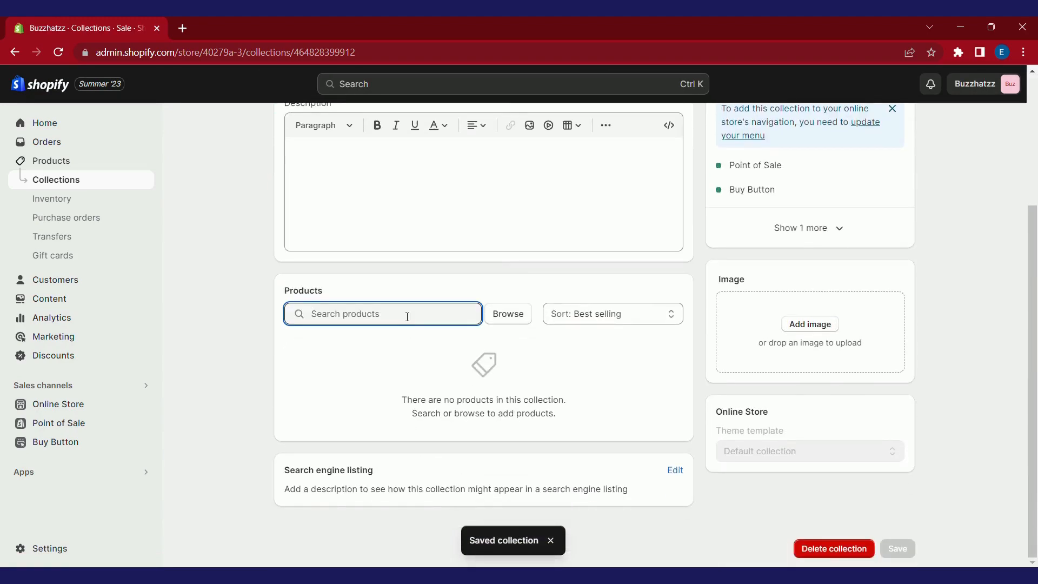
{"action": "left_click", "coordinate": [660, 316]}
{"action": "left_click", "coordinate": [594, 327]}
{"action": "left_click", "coordinate": [506, 314]}
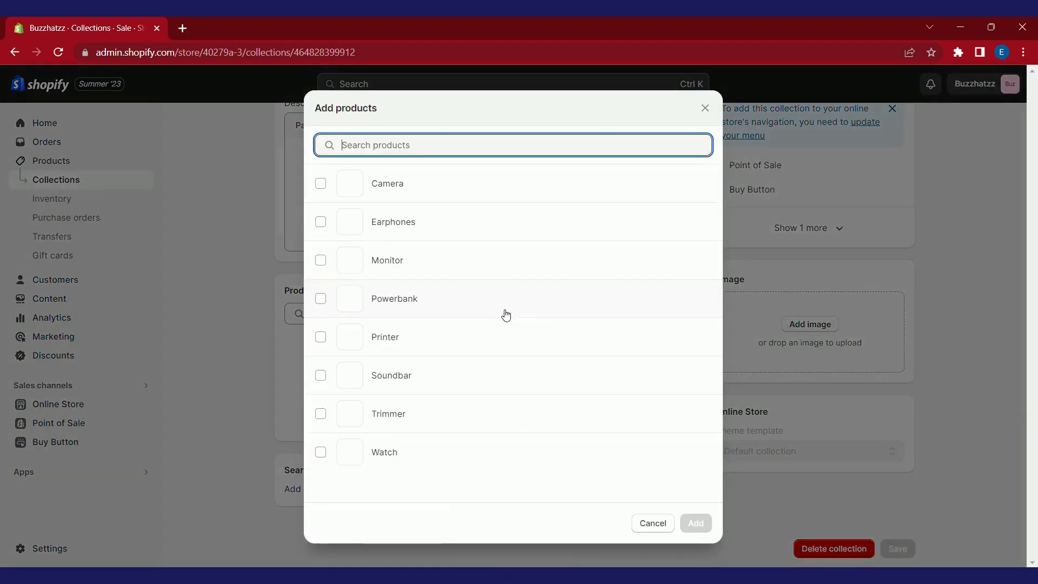
{"action": "left_click", "coordinate": [429, 180]}
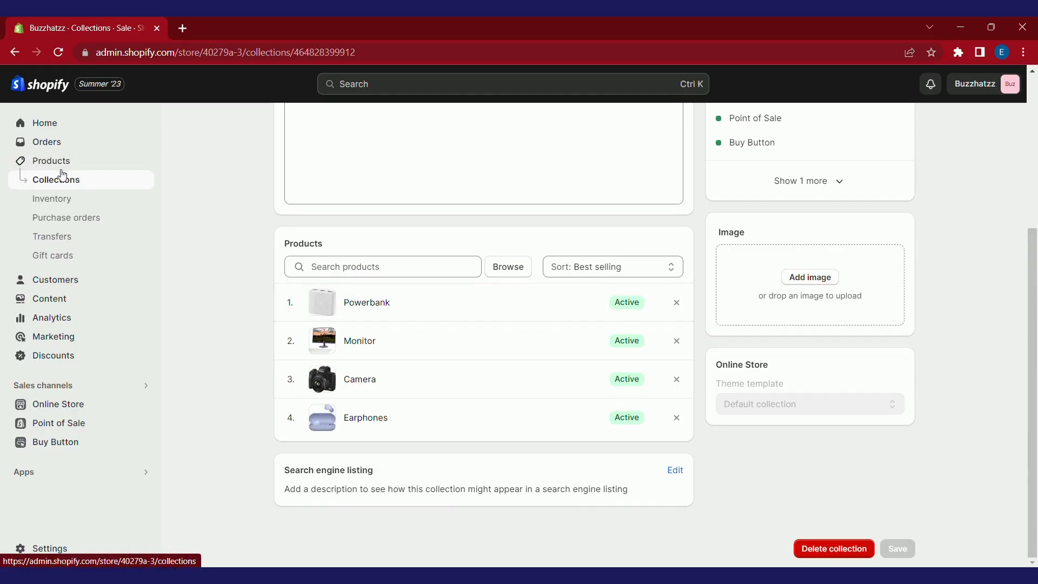
- Open the Camera product and review its pricing, media and assigned collections
{"action": "left_click", "coordinate": [57, 161]}
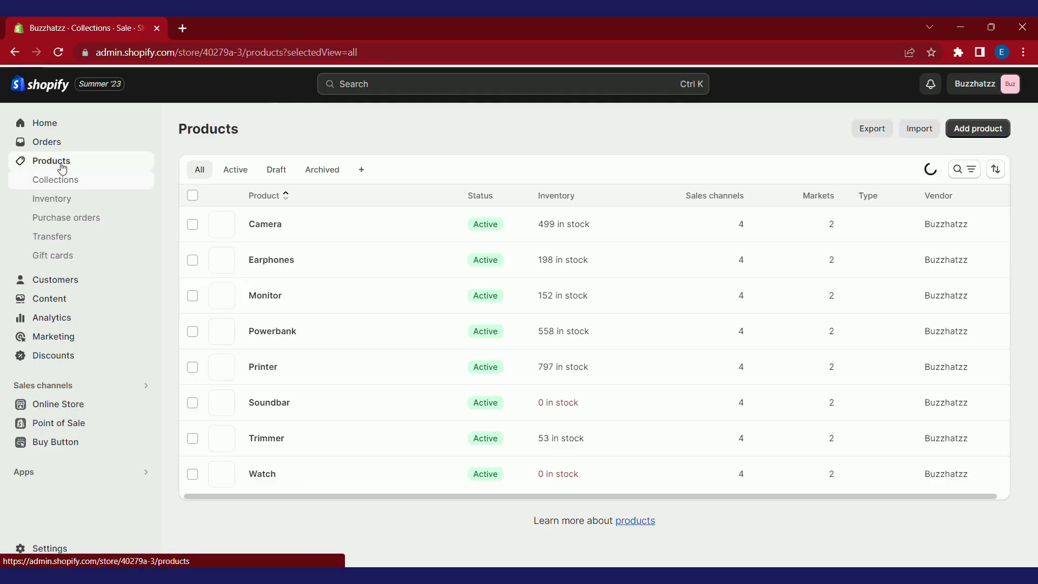
{"action": "left_click", "coordinate": [273, 227]}
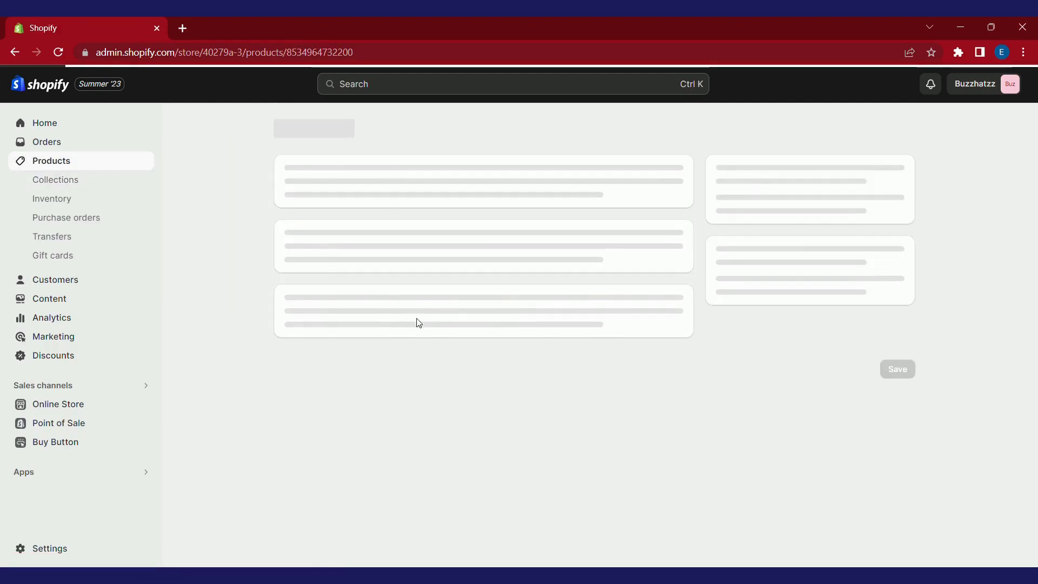
{"action": "scroll", "coordinate": [459, 385], "scroll_direction": "down", "scroll_amount": 10}
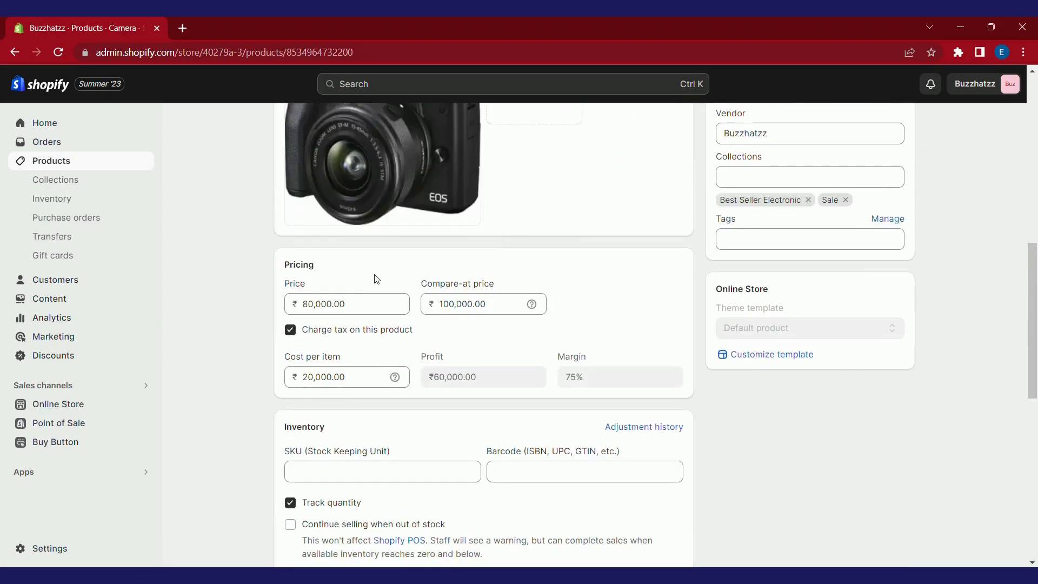
{"action": "scroll", "coordinate": [424, 291], "scroll_direction": "up", "scroll_amount": 4}
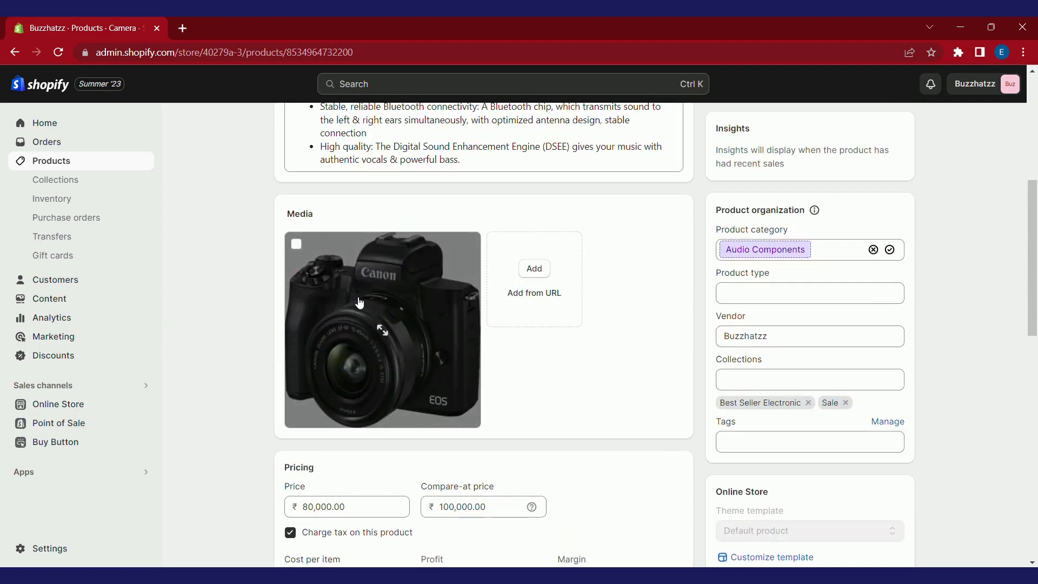
- Search the web for "shopify image resizer" in a new browser window and open Shopify's Image Resizer page
{"action": "key", "text": "ctrl+n"}
{"action": "type", "text": "sh"}
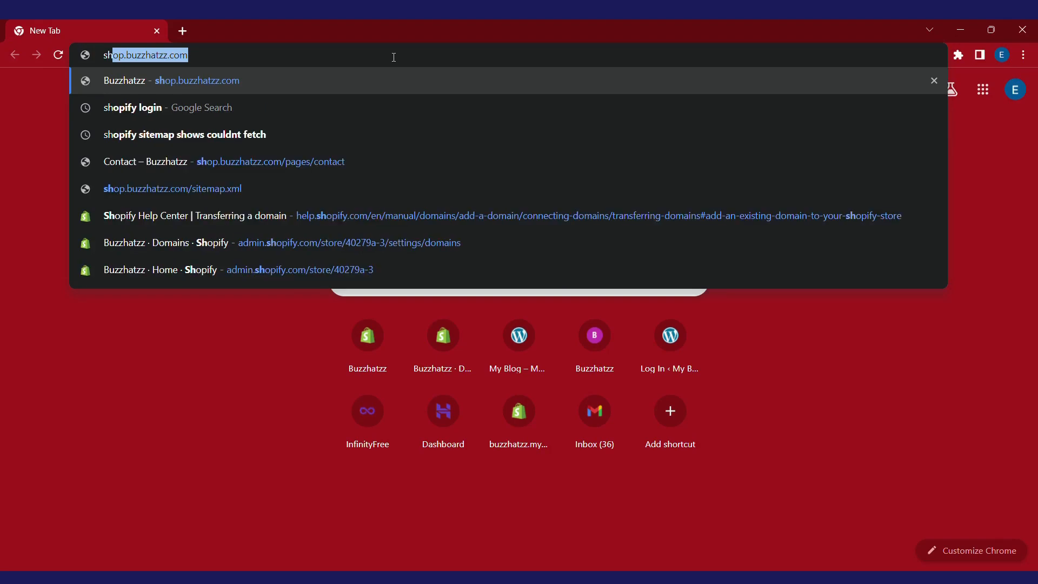
{"action": "type", "text": "opif"}
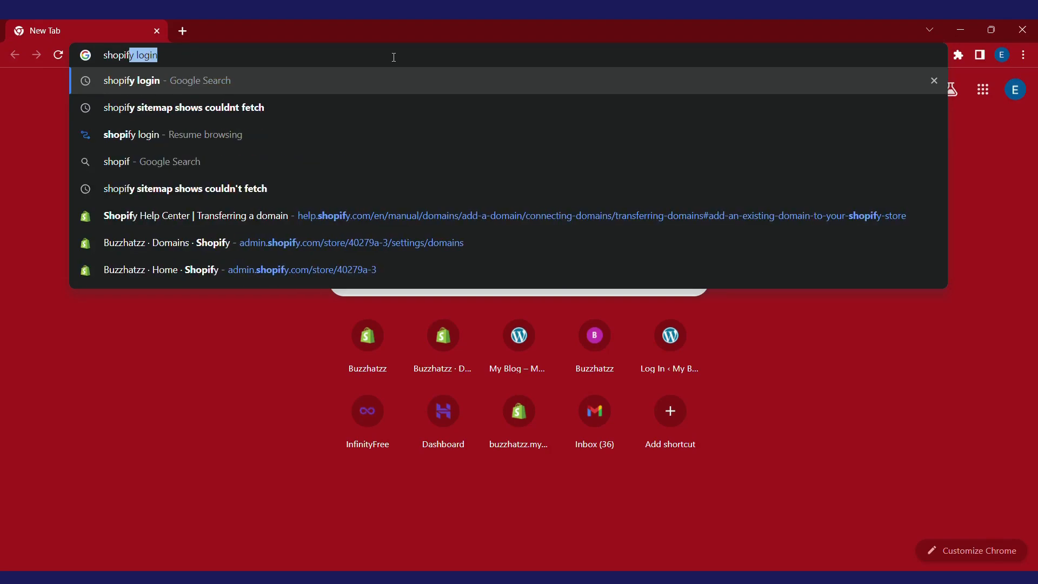
{"action": "type", "text": "y image"}
{"action": "key", "text": "Return"}
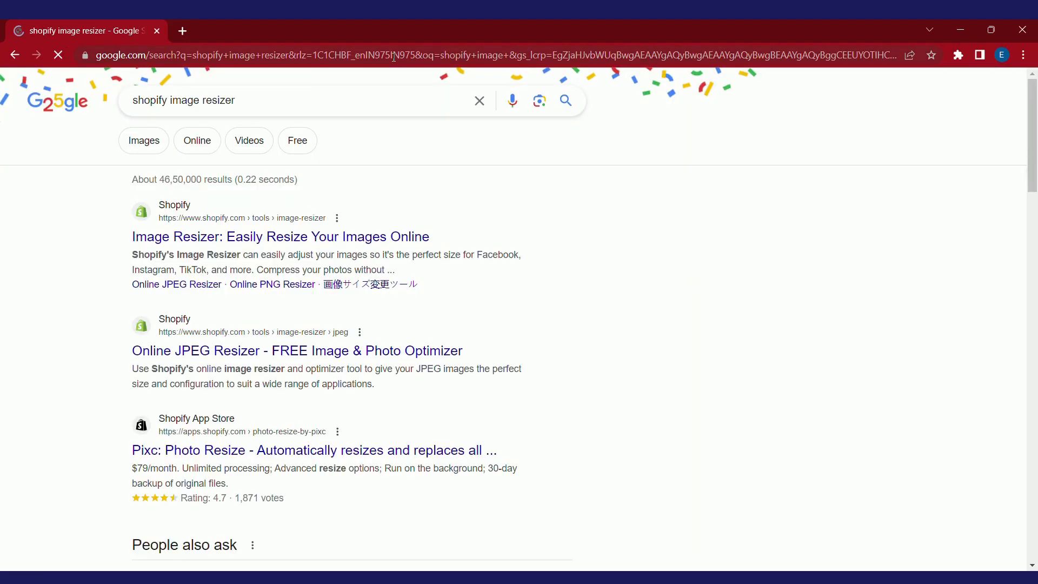
{"action": "left_click", "coordinate": [220, 242]}
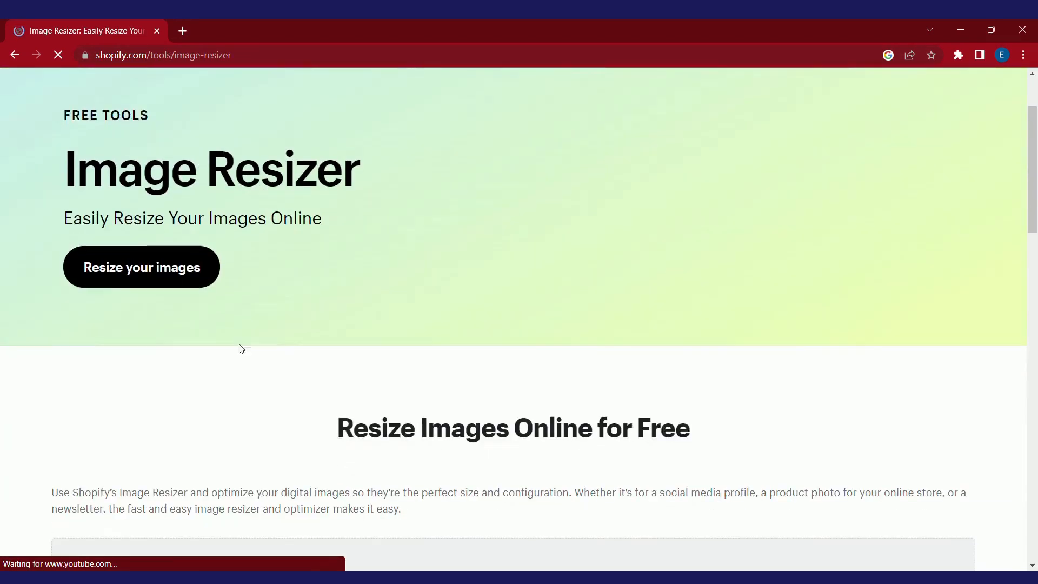
- Go to the resizing tool on the Image Resizer page and review its upload and size options
{"action": "left_click", "coordinate": [127, 247]}
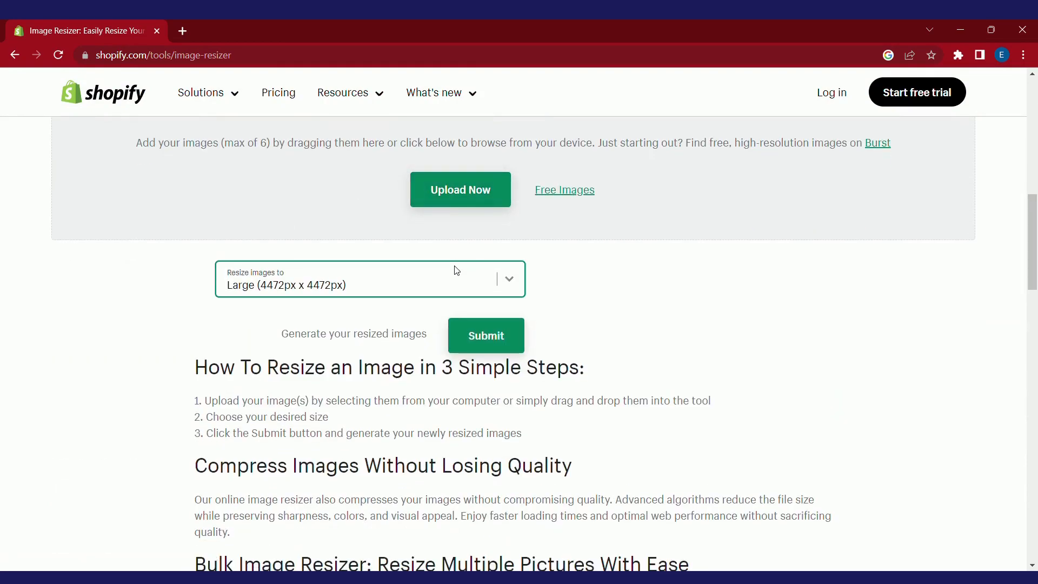
{"action": "scroll", "coordinate": [457, 270], "scroll_direction": "down", "scroll_amount": 3}
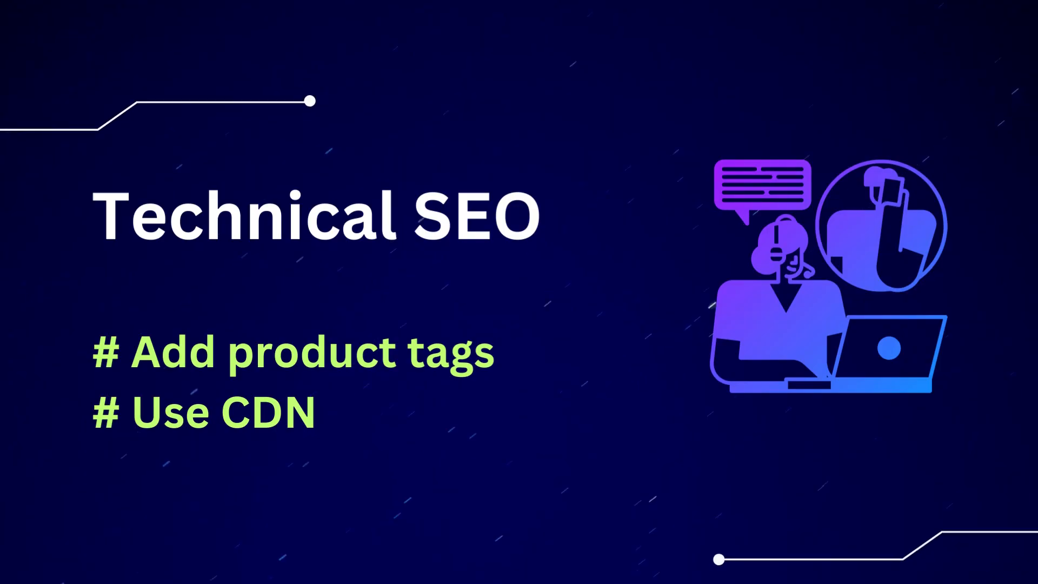
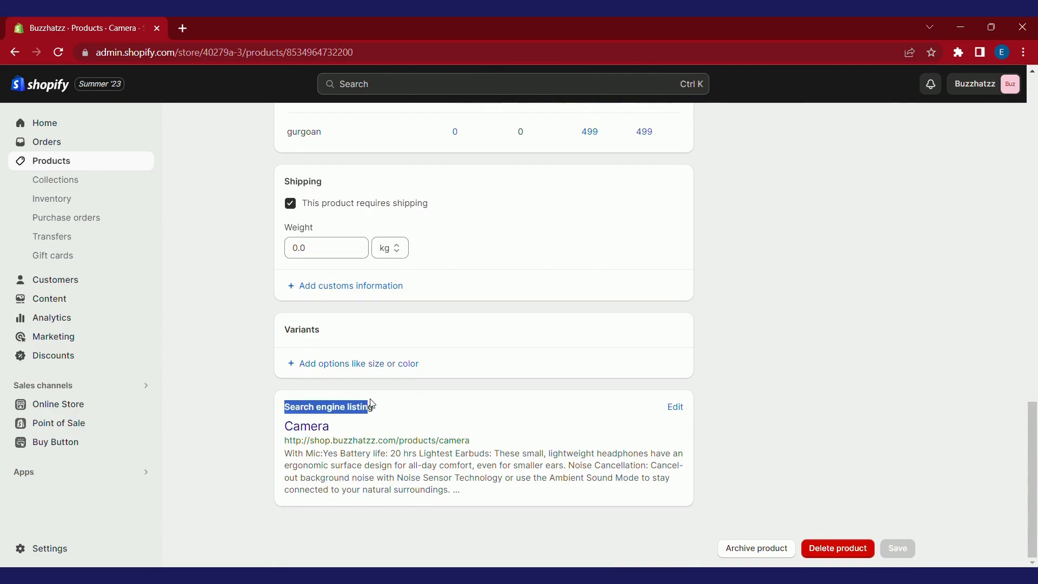
- Open the Camera product's search engine listing for editing and review its page title, meta description and URL handle
{"action": "left_click", "coordinate": [694, 412]}
{"action": "left_click", "coordinate": [675, 407]}
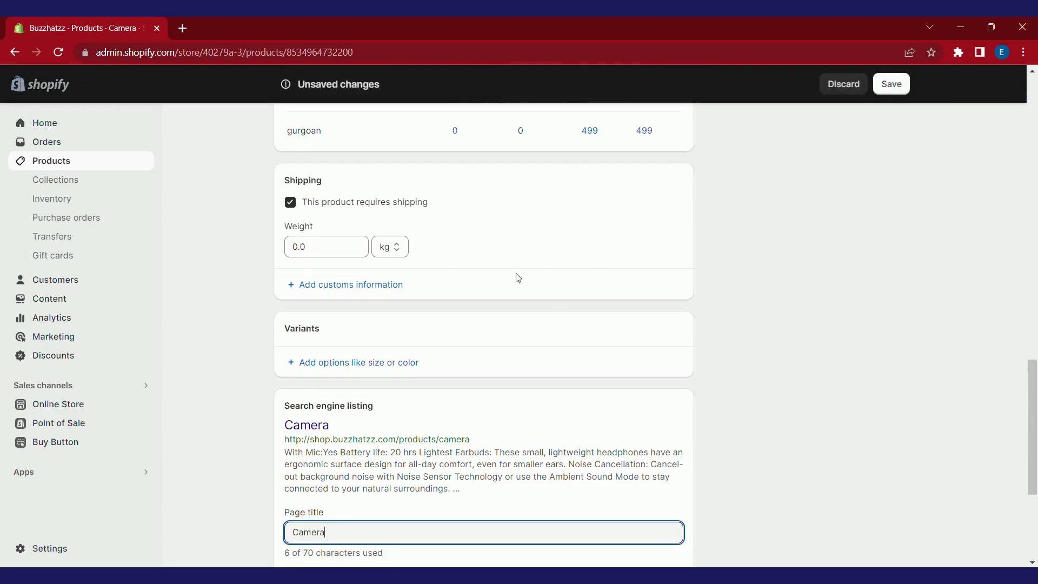
{"action": "scroll", "coordinate": [344, 279], "scroll_direction": "down", "scroll_amount": 4}
{"action": "left_click_drag", "start_coordinate": [330, 286], "coordinate": [287, 280]}
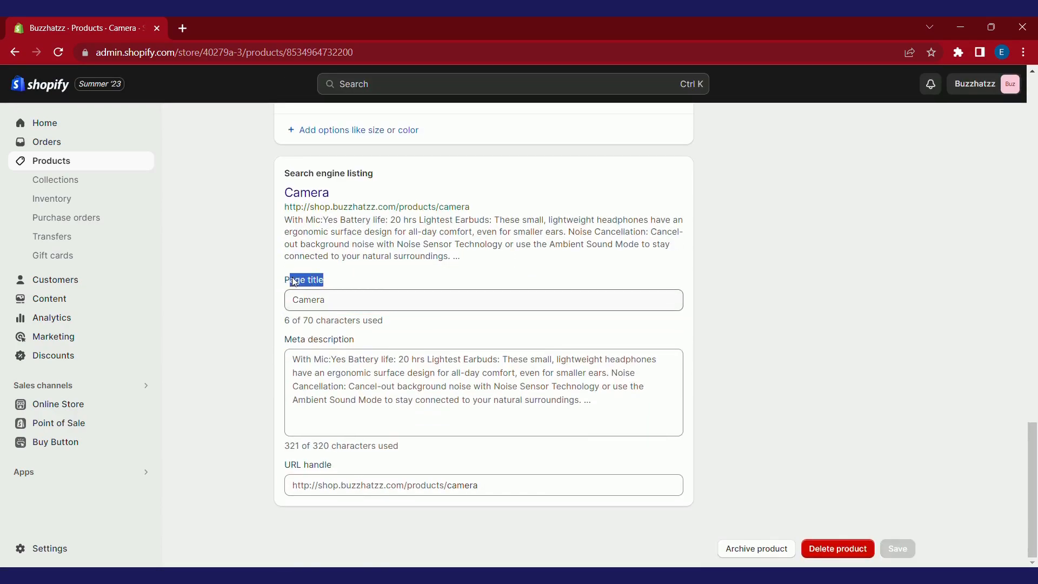
{"action": "double_click", "coordinate": [404, 399]}
{"action": "scroll", "coordinate": [514, 394], "scroll_direction": "down", "scroll_amount": 3}
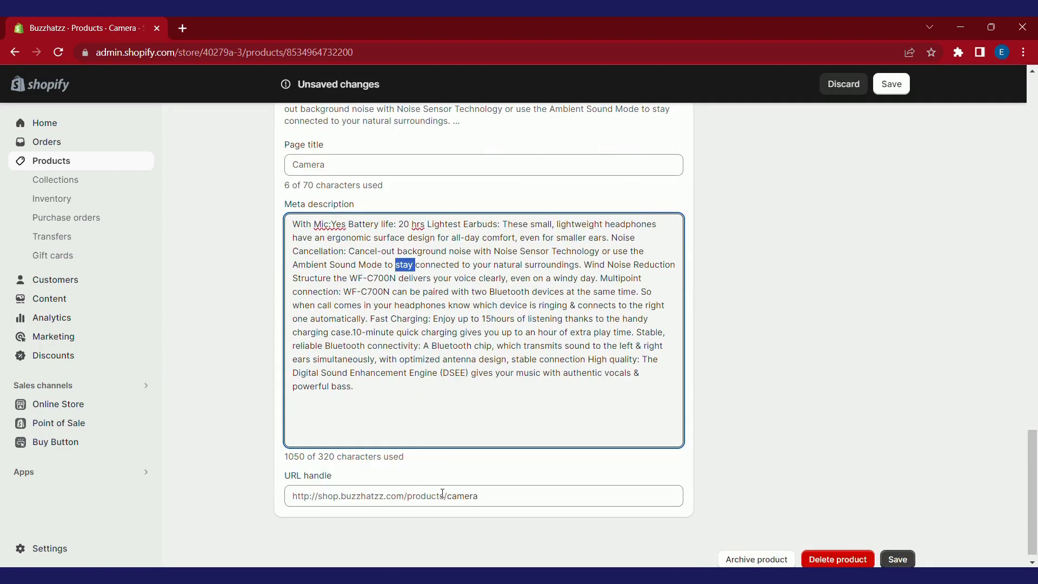
{"action": "left_click", "coordinate": [471, 497]}
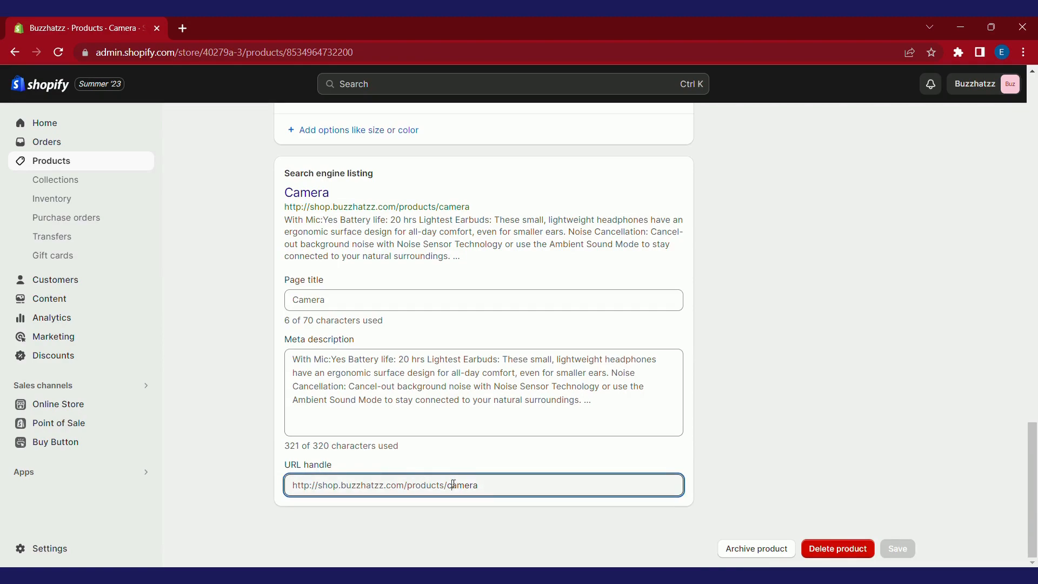
- Add the alt text "camera" to the Camera product's image and save it
{"action": "scroll", "coordinate": [453, 485], "scroll_direction": "up", "scroll_amount": 3}
{"action": "scroll", "coordinate": [452, 486], "scroll_direction": "up", "scroll_amount": 15}
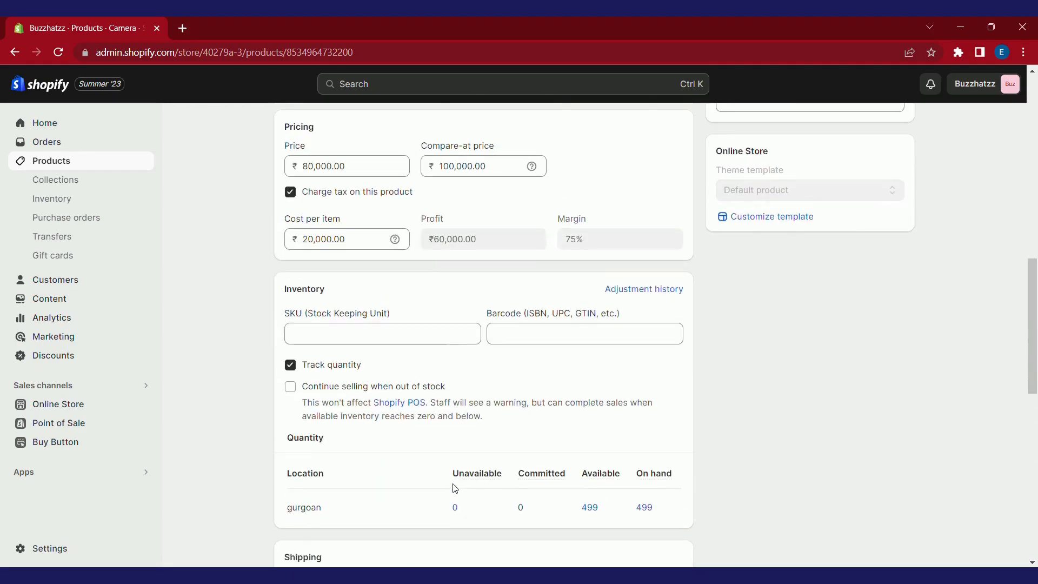
{"action": "left_click", "coordinate": [403, 445]}
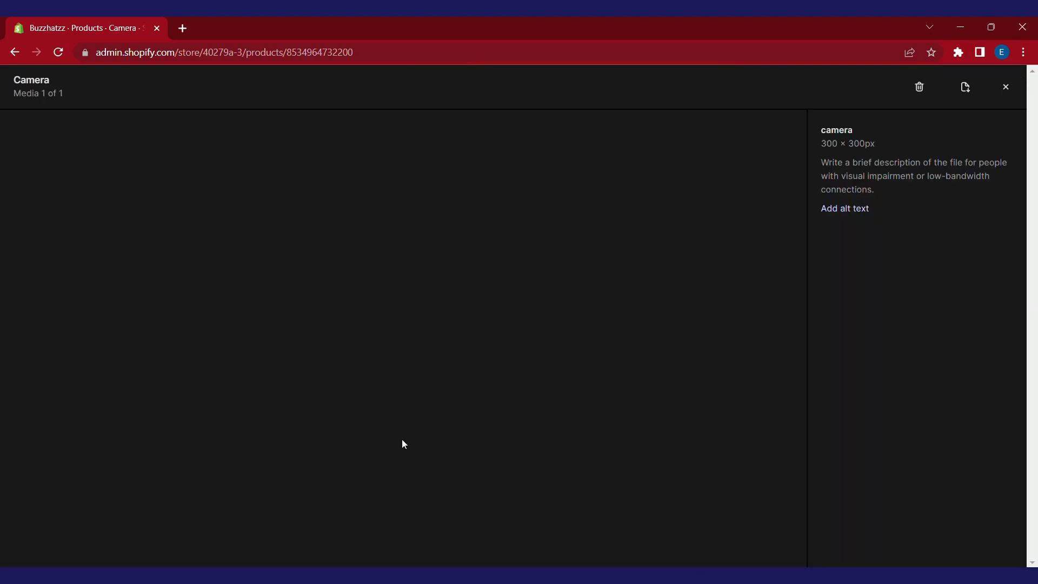
{"action": "left_click", "coordinate": [856, 208]}
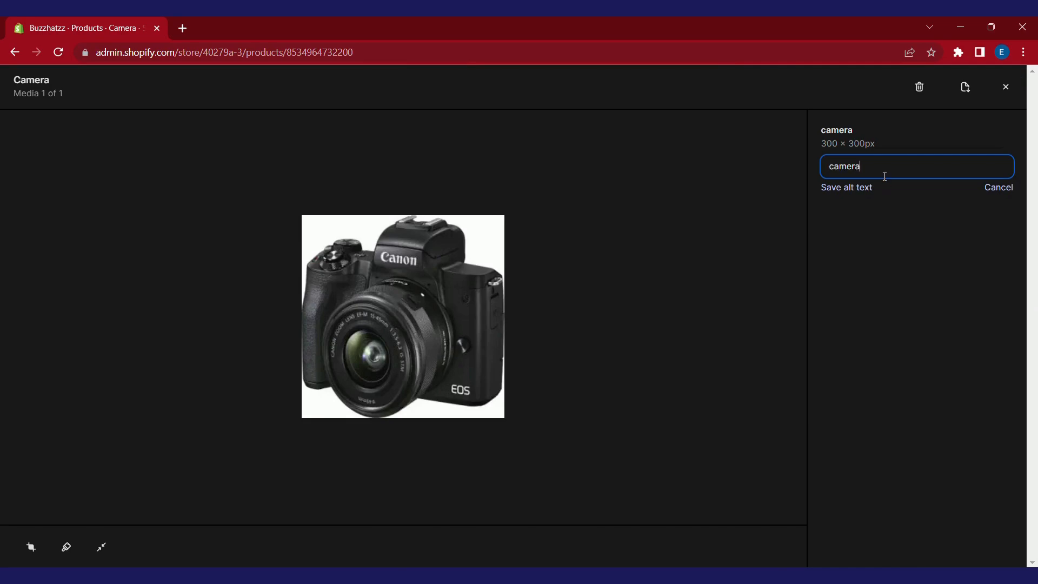
{"action": "left_click", "coordinate": [852, 185]}
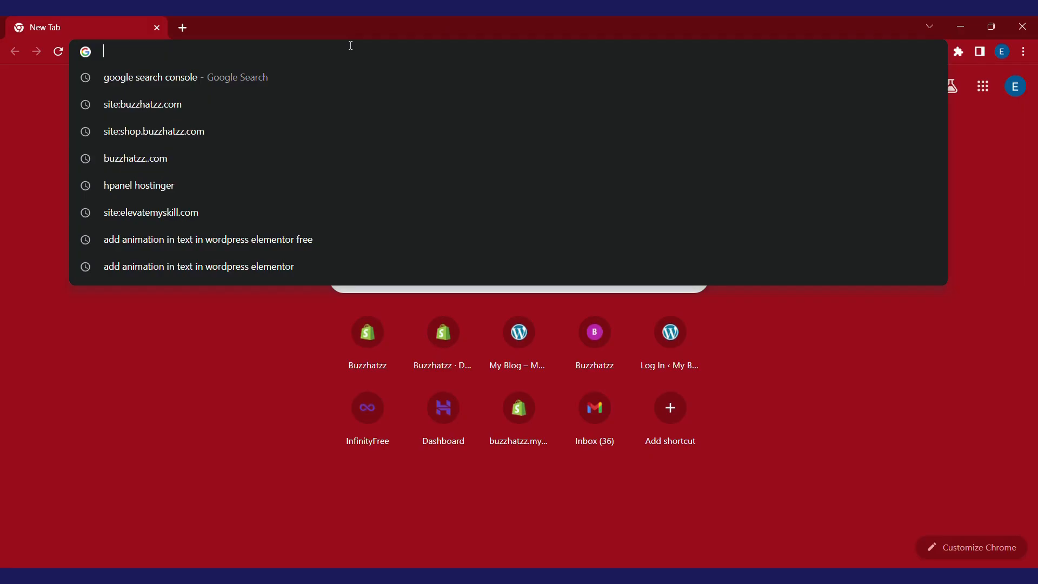
- Search Google for "elevate myskill" and look through the results and the business profile
{"action": "type", "text": "ele"}
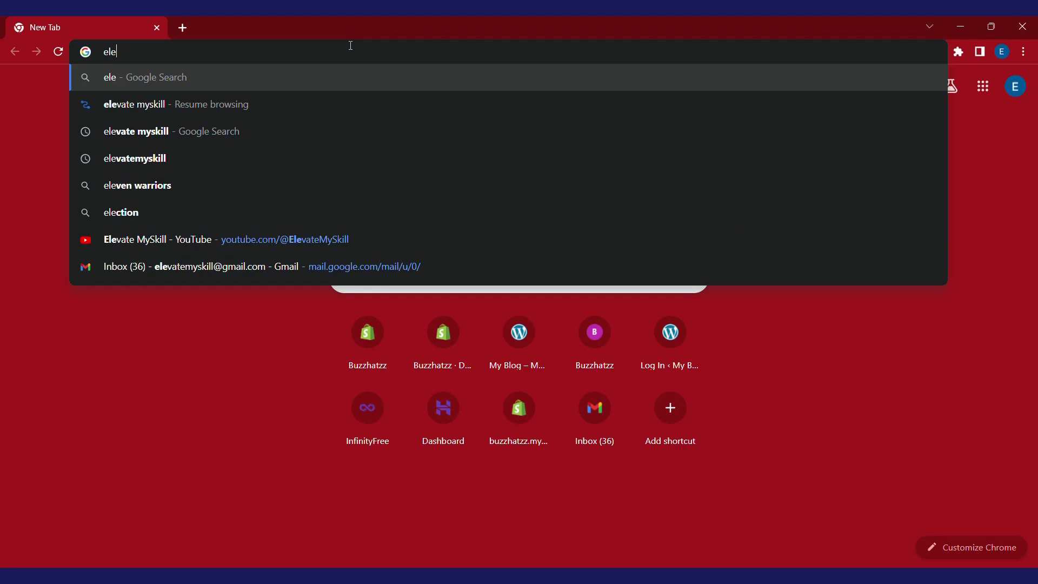
{"action": "type", "text": "vate"}
{"action": "key", "text": "Down"}
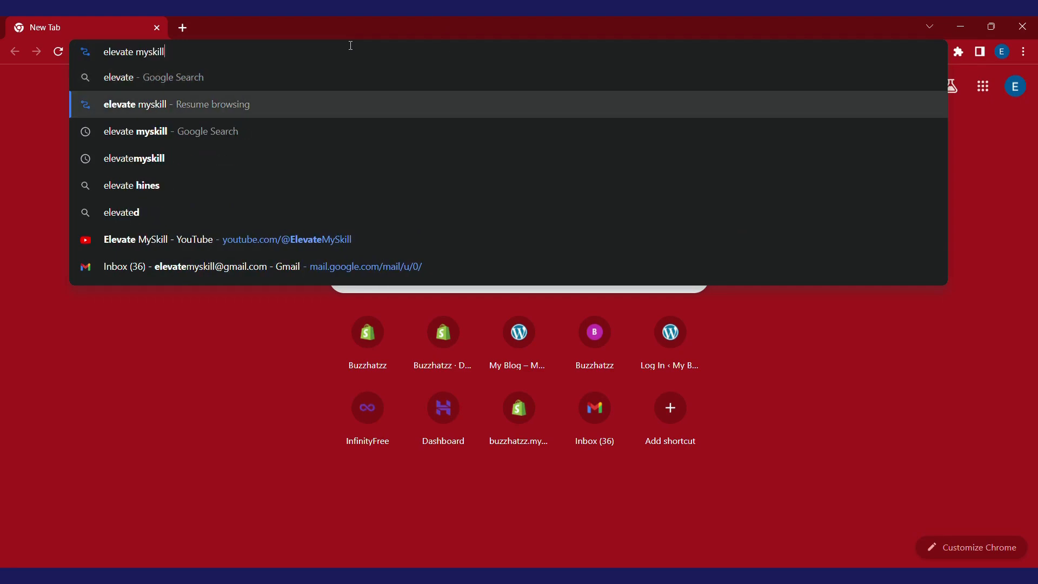
{"action": "key", "text": "Return"}
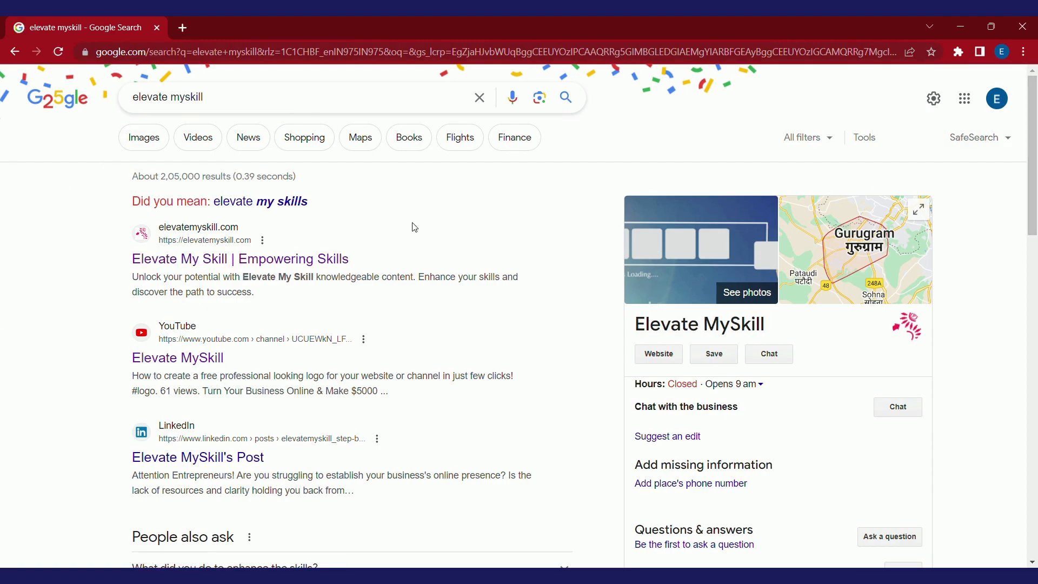
{"action": "scroll", "coordinate": [415, 233], "scroll_direction": "down", "scroll_amount": 5}
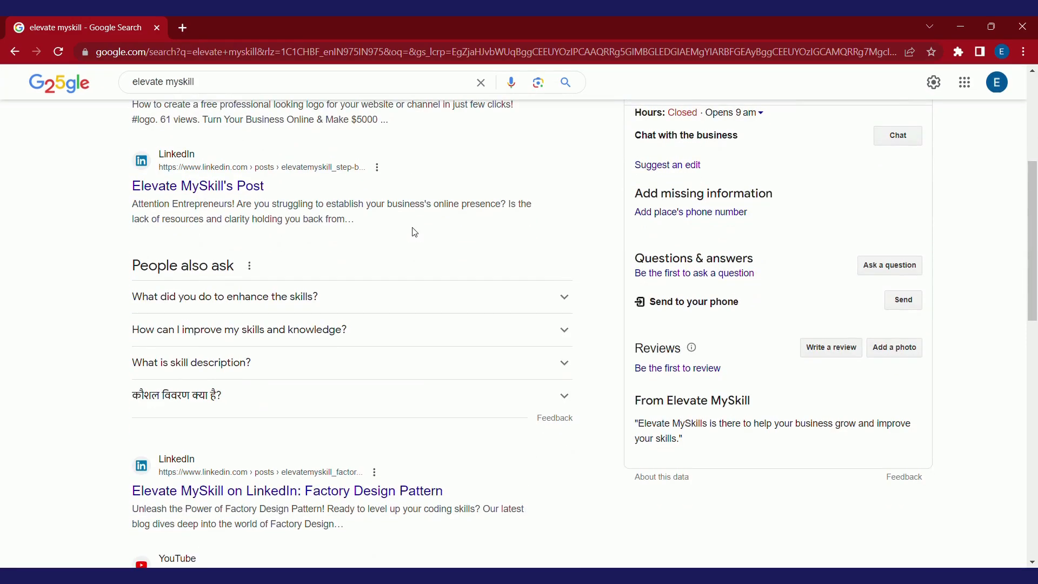
{"action": "scroll", "coordinate": [415, 232], "scroll_direction": "down", "scroll_amount": 6}
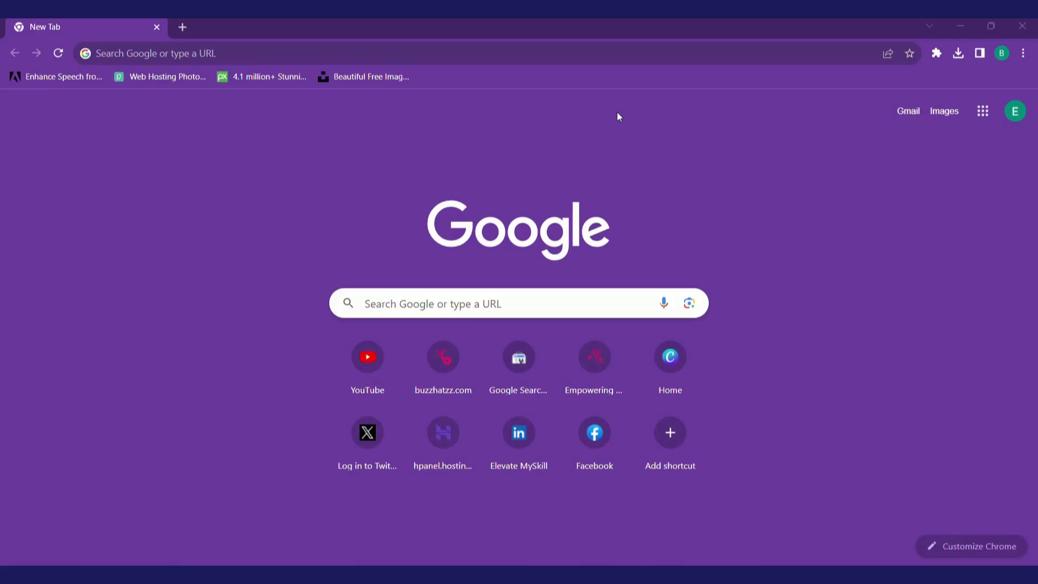
- Open the Google Account's People & sharing settings and start adding a business from the Business features section
{"action": "left_click", "coordinate": [1014, 111]}
{"action": "left_click", "coordinate": [905, 265]}
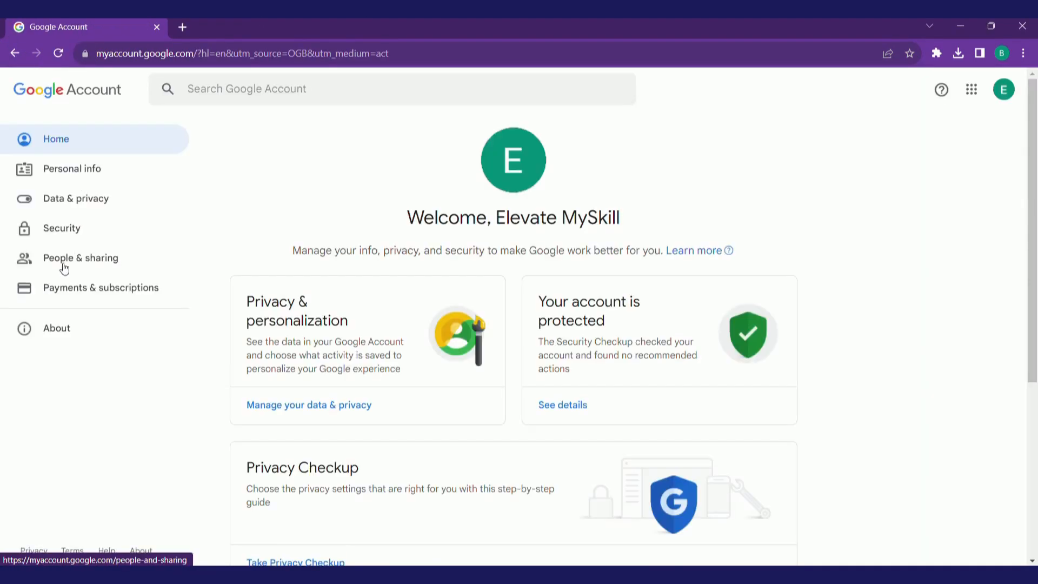
{"action": "left_click", "coordinate": [63, 262]}
{"action": "scroll", "coordinate": [409, 319], "scroll_direction": "down", "scroll_amount": 10}
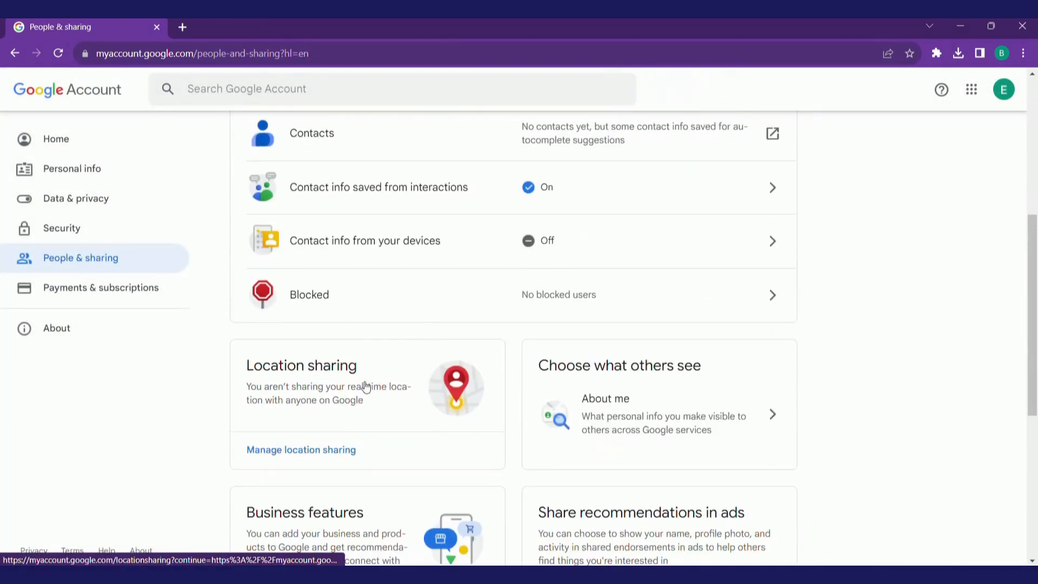
{"action": "scroll", "coordinate": [363, 387], "scroll_direction": "down", "scroll_amount": 1}
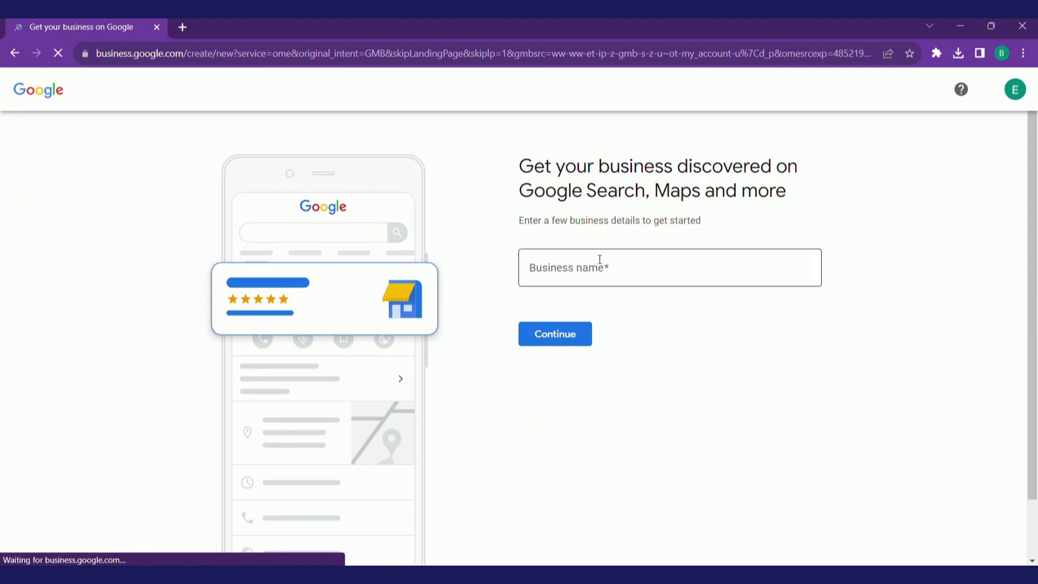
- Create the business with the name "Elevate MySkill" and choose Online retail as its business type
{"action": "left_click", "coordinate": [599, 259]}
{"action": "type", "text": "Elevate MySkill"}
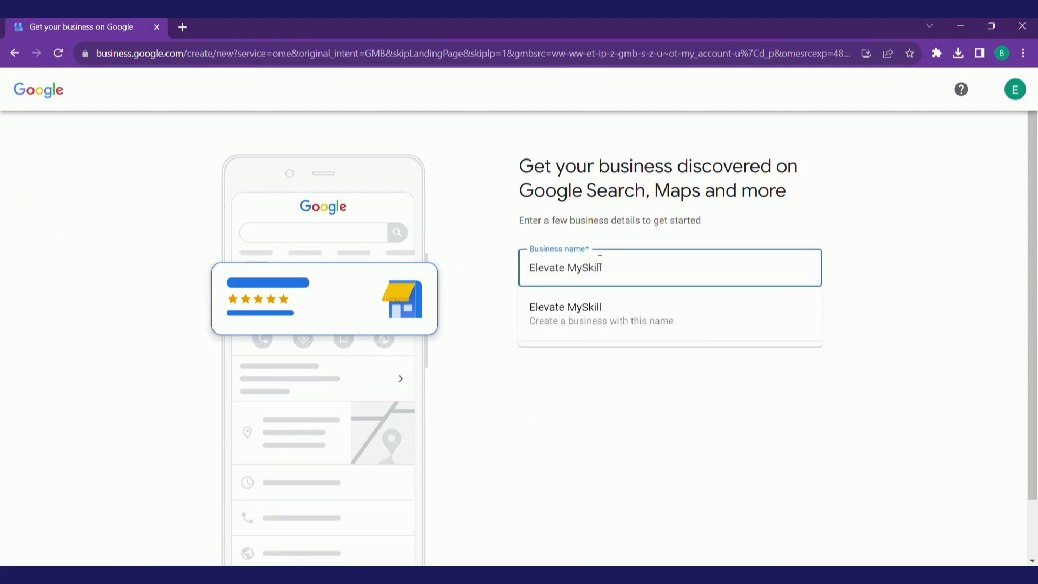
{"action": "left_click", "coordinate": [610, 322]}
{"action": "left_click", "coordinate": [563, 334]}
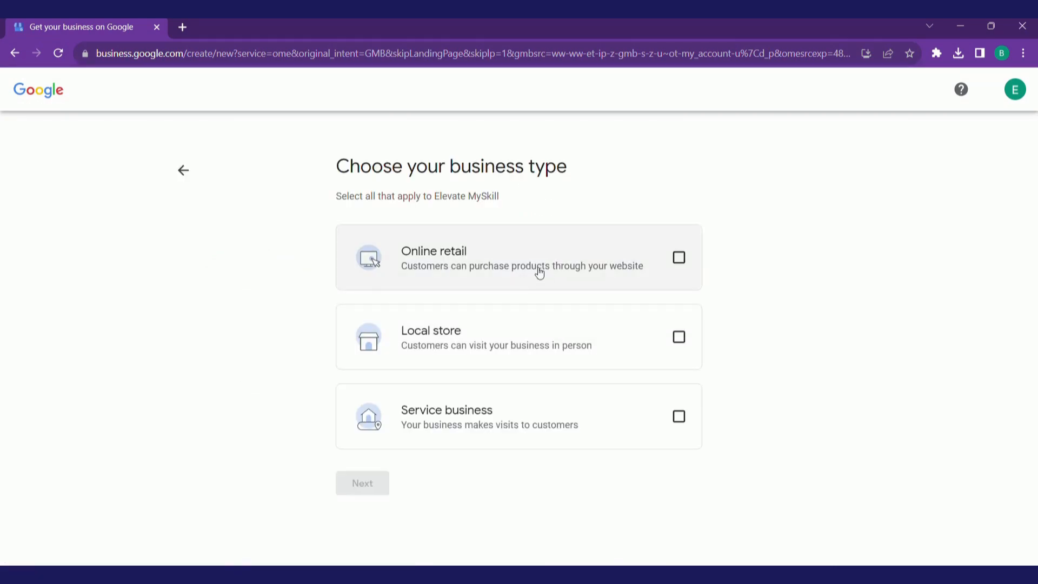
{"action": "left_click", "coordinate": [539, 272]}
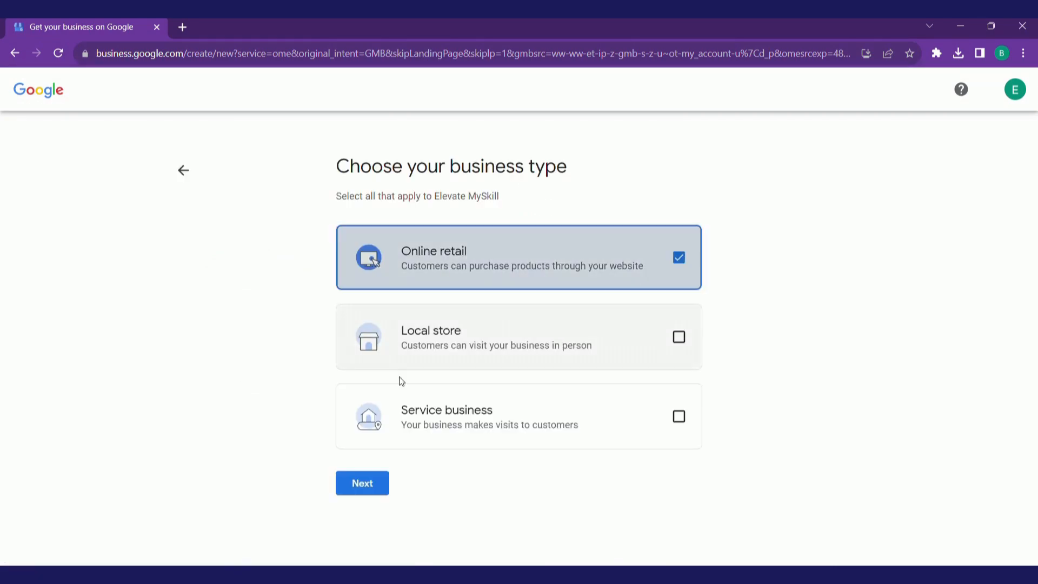
{"action": "left_click", "coordinate": [377, 482]}
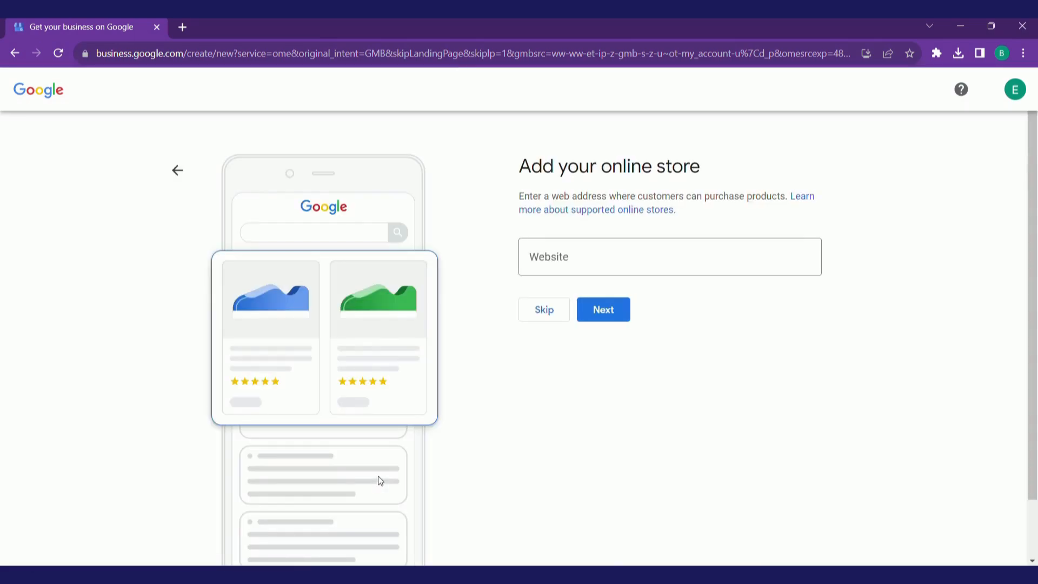
{"action": "left_click", "coordinate": [648, 250]}
{"action": "type", "text": "https://elevatemyskill.com/"}
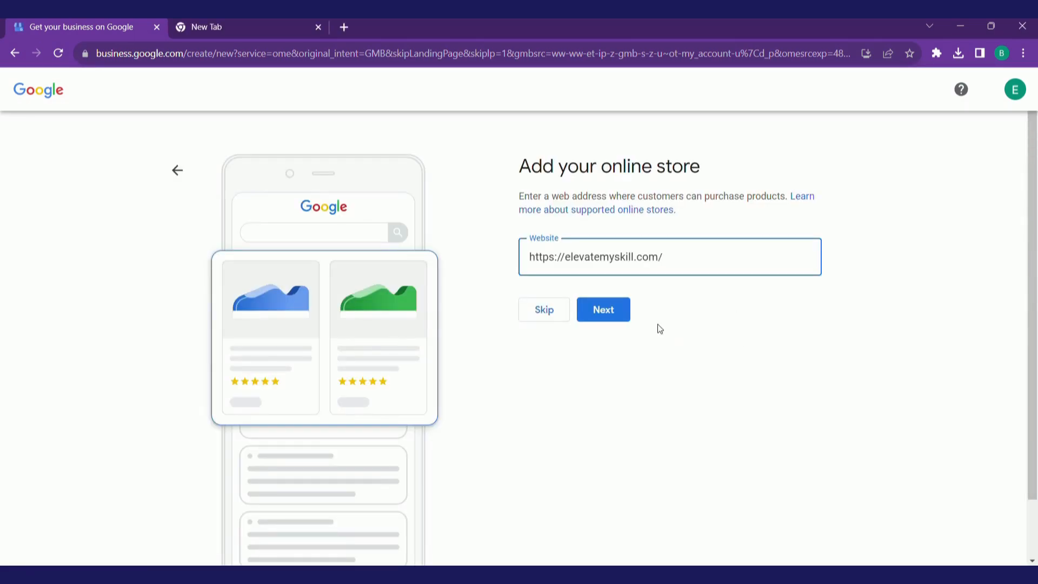
{"action": "left_click", "coordinate": [598, 311]}
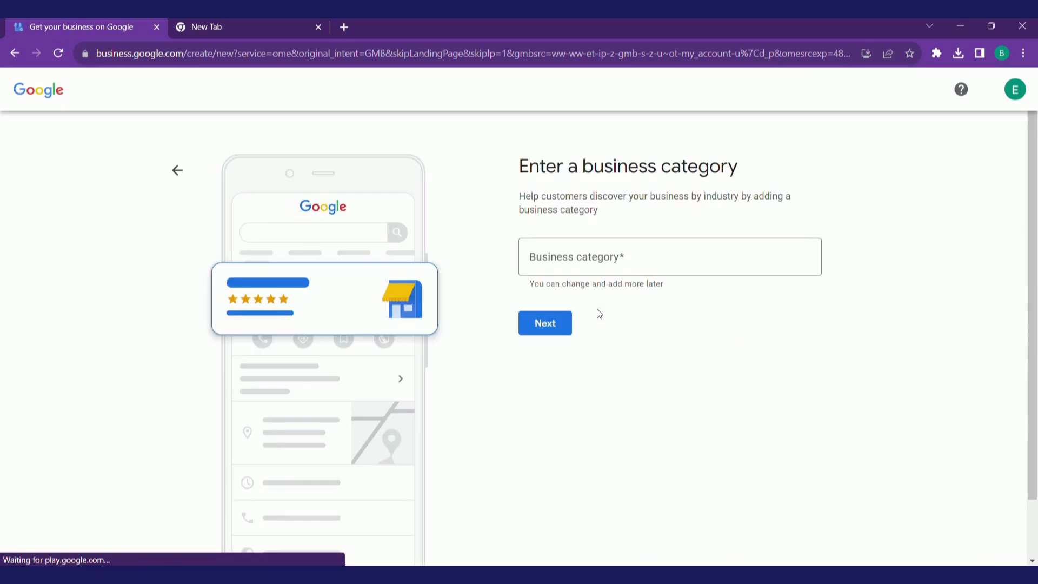
{"action": "left_click", "coordinate": [601, 258]}
{"action": "type", "text": "Software company"}
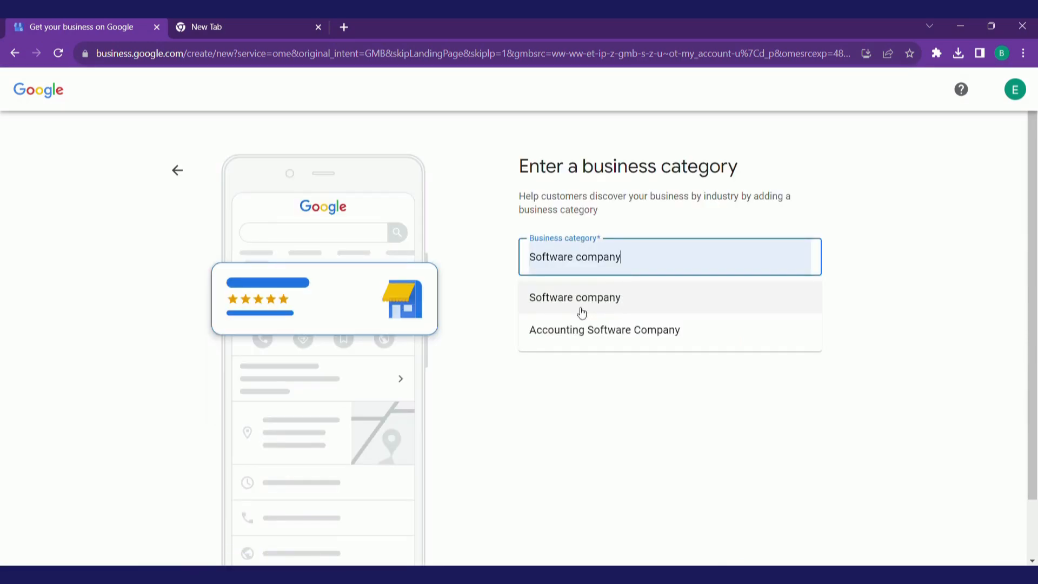
{"action": "left_click", "coordinate": [602, 299]}
{"action": "left_click", "coordinate": [545, 324]}
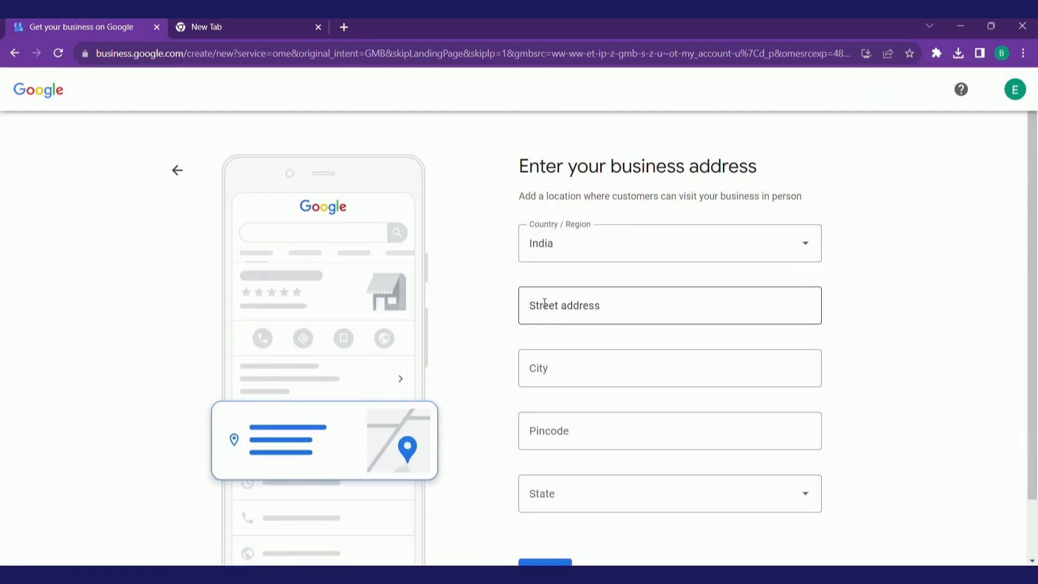
- Fill in the business's street address, city, pincode and state, accept the map location, and skip the contact phone number
{"action": "scroll", "coordinate": [624, 346], "scroll_direction": "down", "scroll_amount": 2}
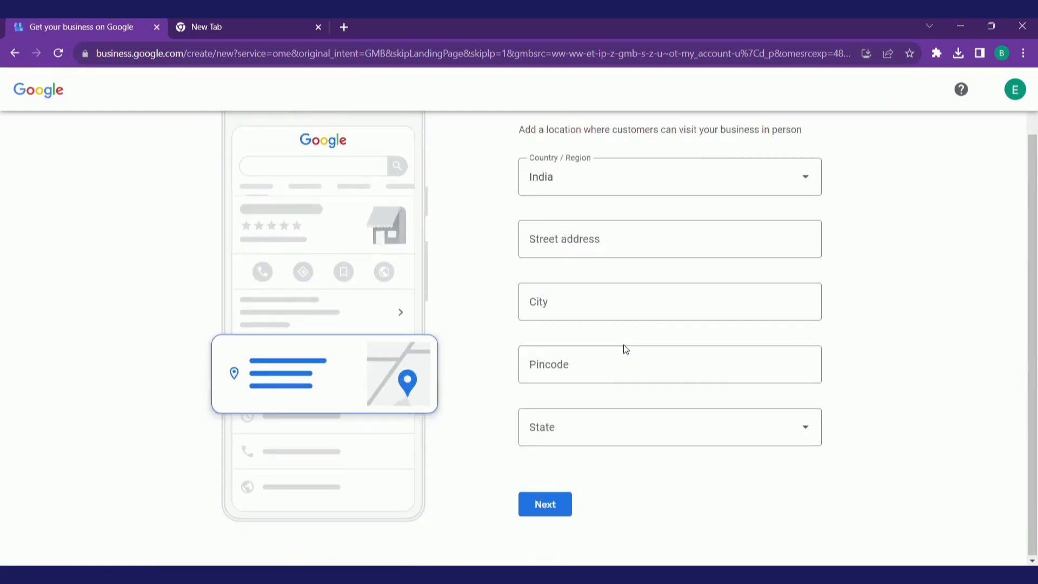
{"action": "left_click", "coordinate": [543, 503]}
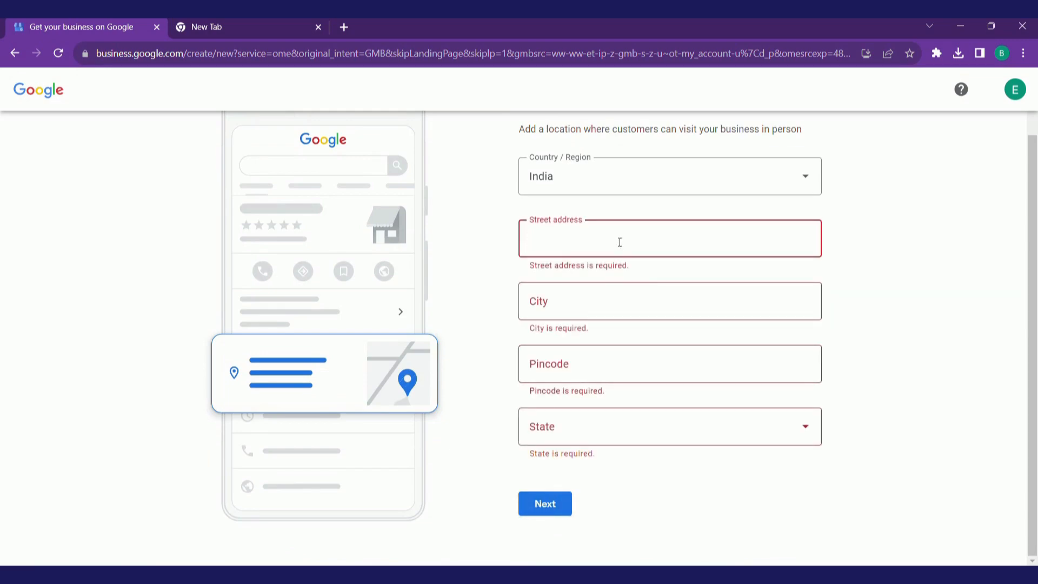
{"action": "type", "text": "Saket"}
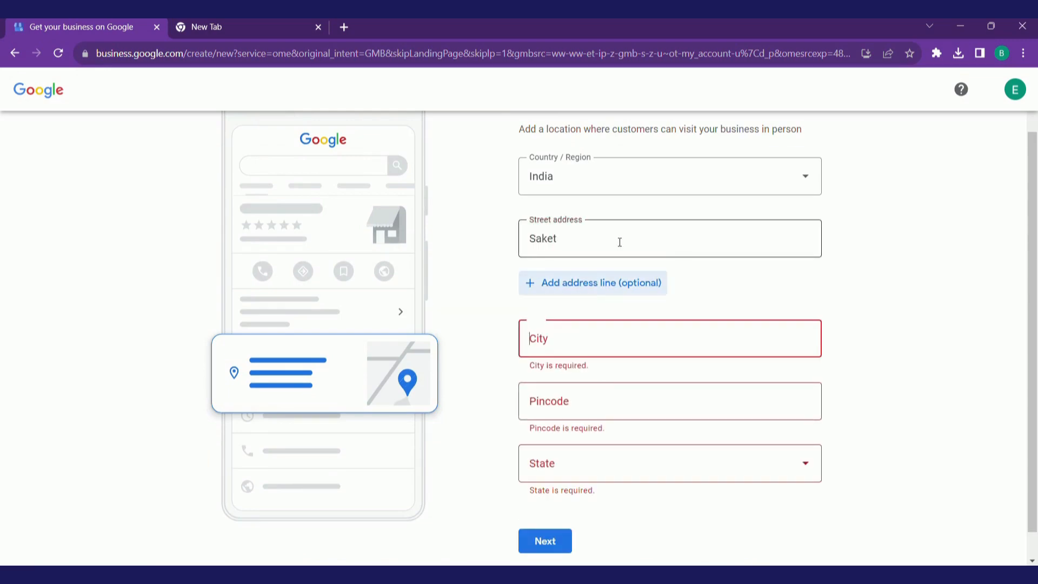
{"action": "key", "text": "Tab"}
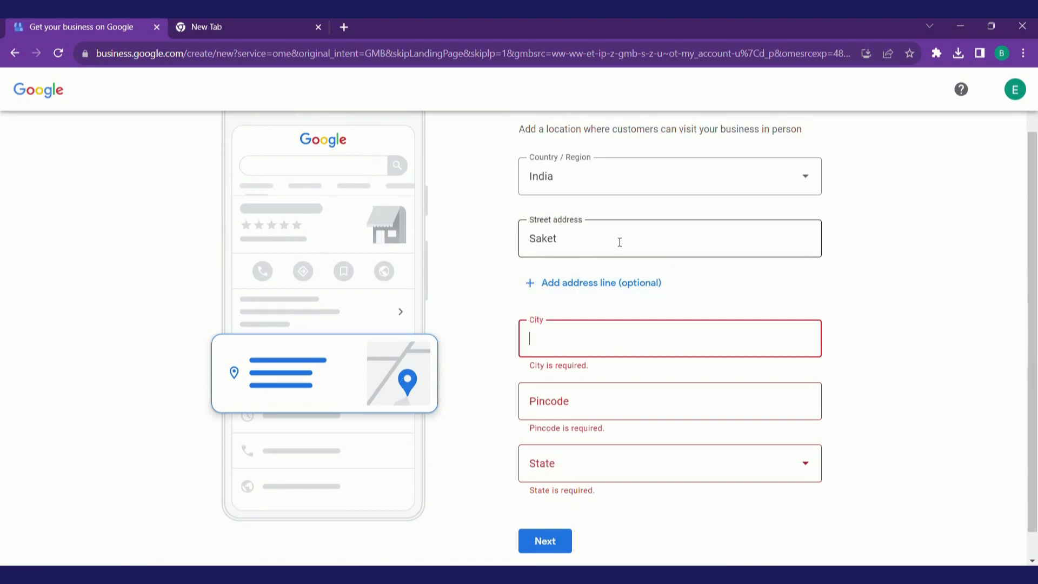
{"action": "type", "text": "Delhi"}
{"action": "key", "text": "Tab"}
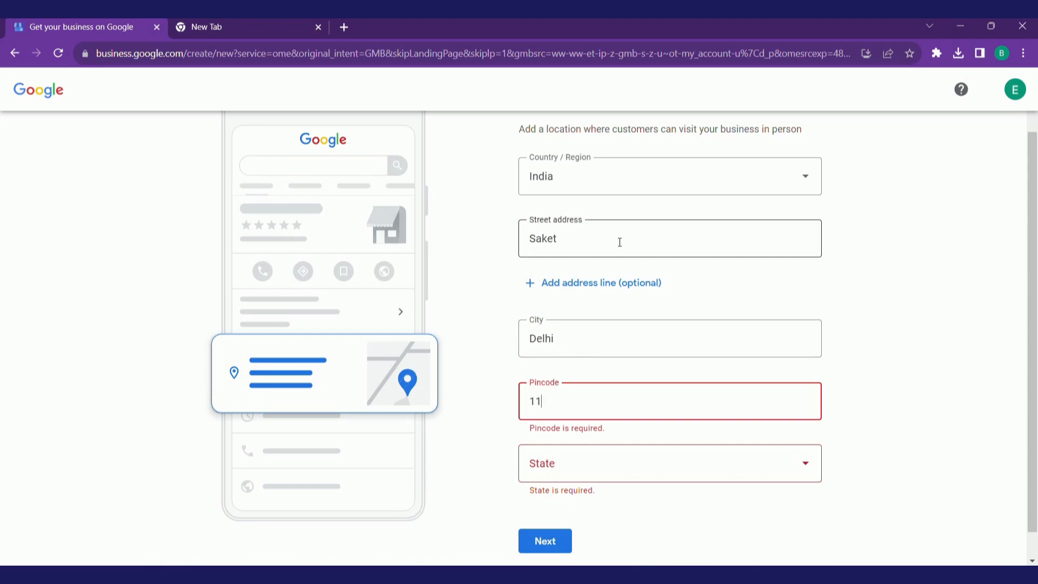
{"action": "key", "text": "Tab"}
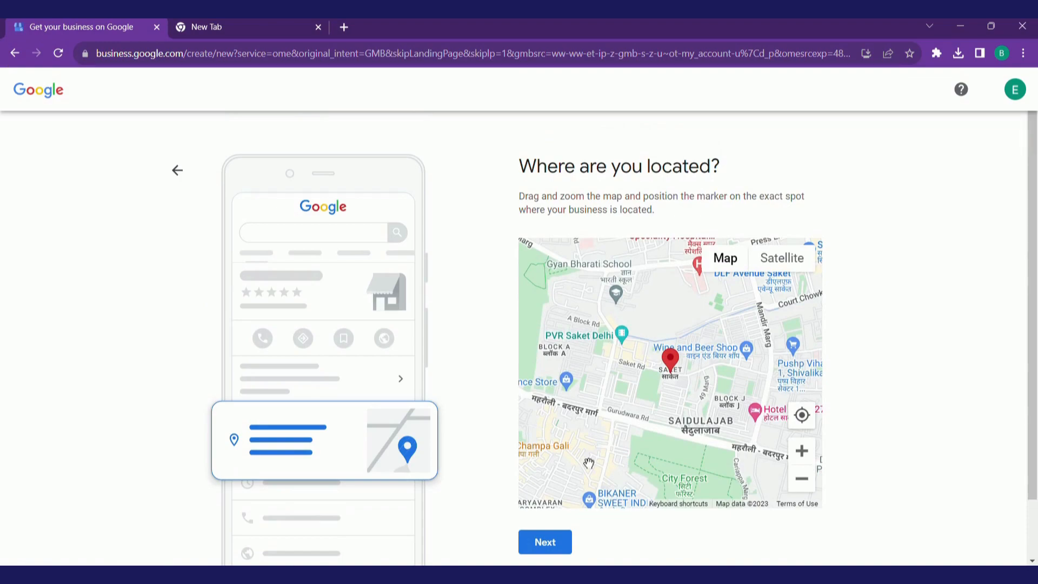
{"action": "left_click", "coordinate": [549, 544]}
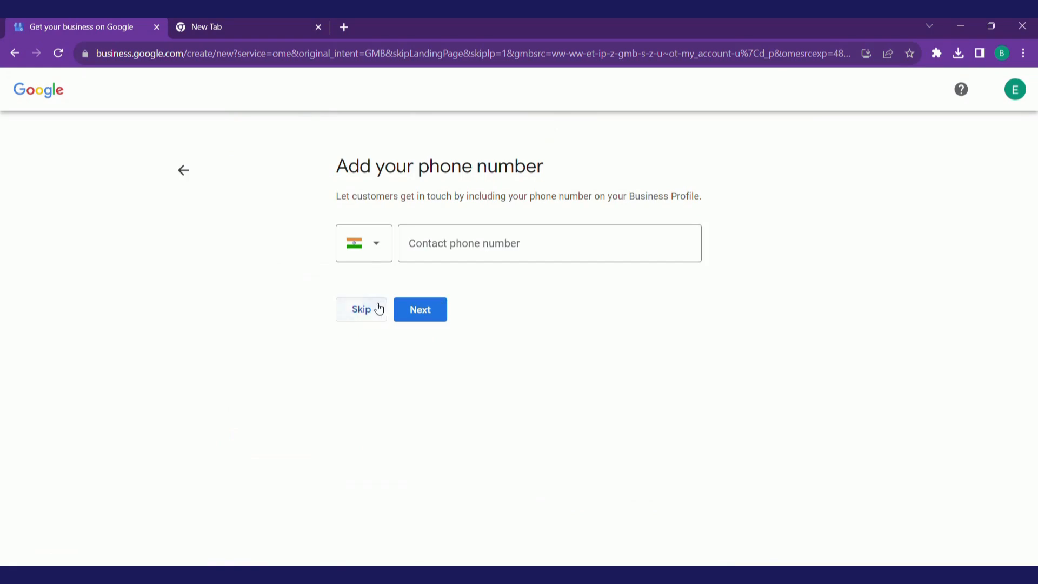
{"action": "left_click", "coordinate": [379, 307]}
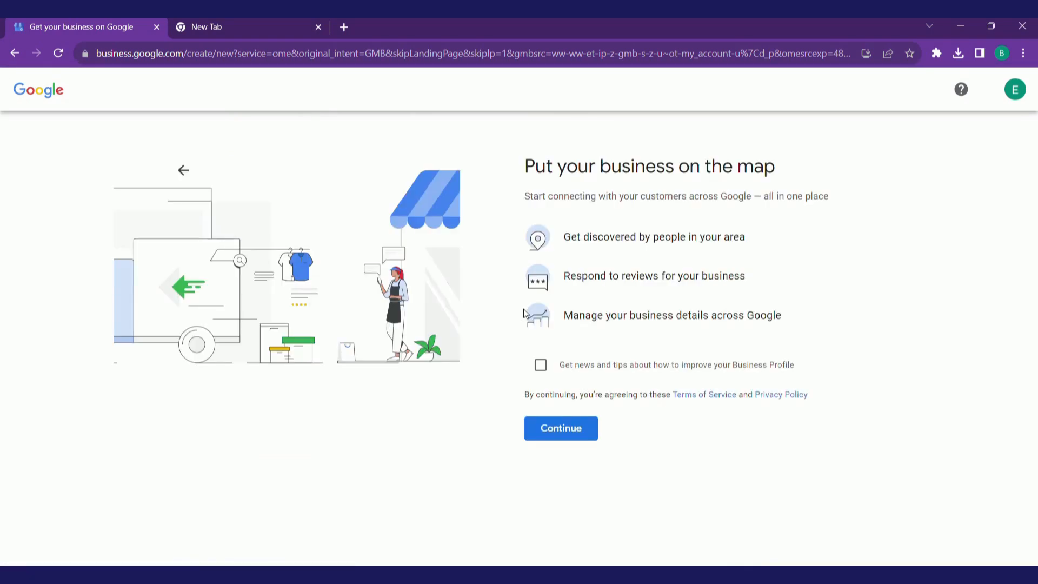
- Accept the business profile terms and verify the business by email, submitting the verification code sent to the business address
{"action": "left_click", "coordinate": [567, 448]}
{"action": "scroll", "coordinate": [570, 404], "scroll_direction": "down", "scroll_amount": 2}
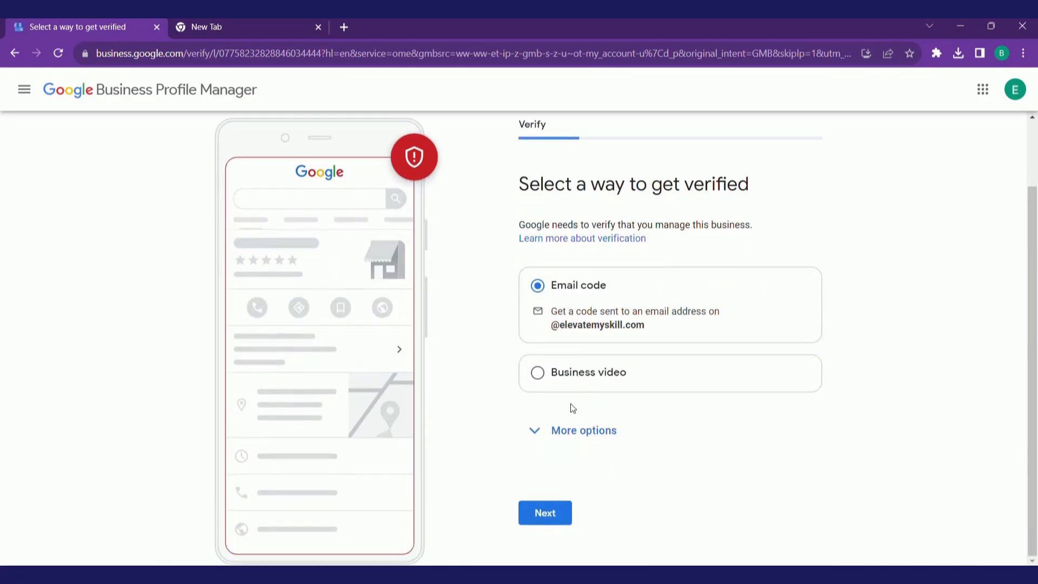
{"action": "left_click", "coordinate": [560, 514]}
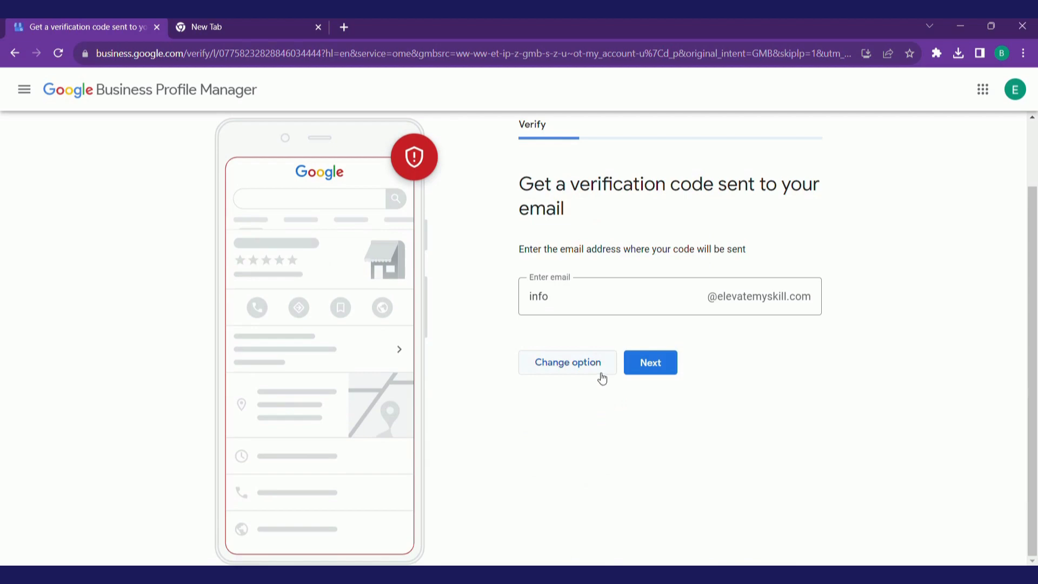
{"action": "left_click", "coordinate": [649, 363]}
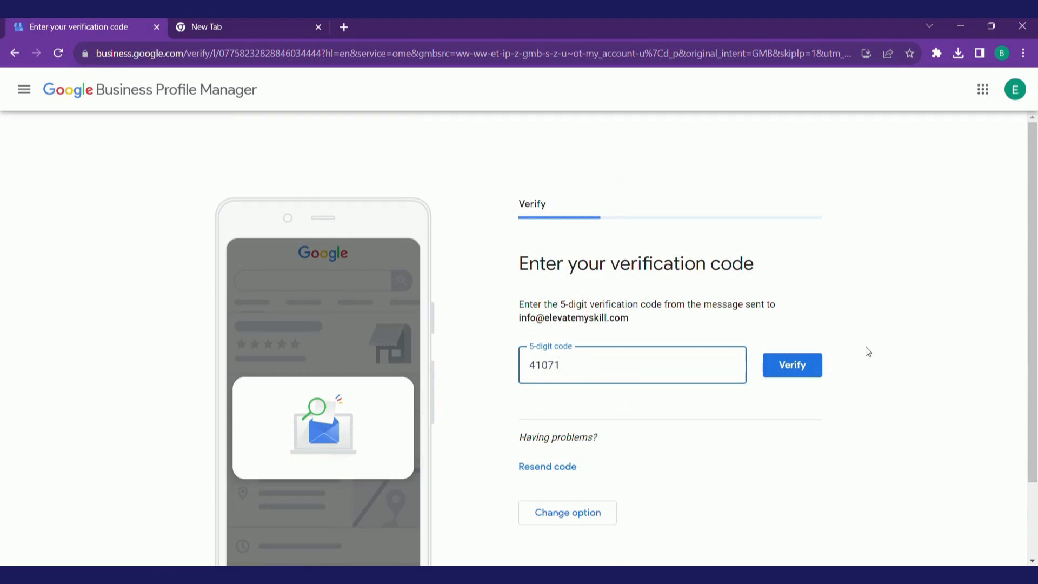
{"action": "left_click", "coordinate": [792, 365]}
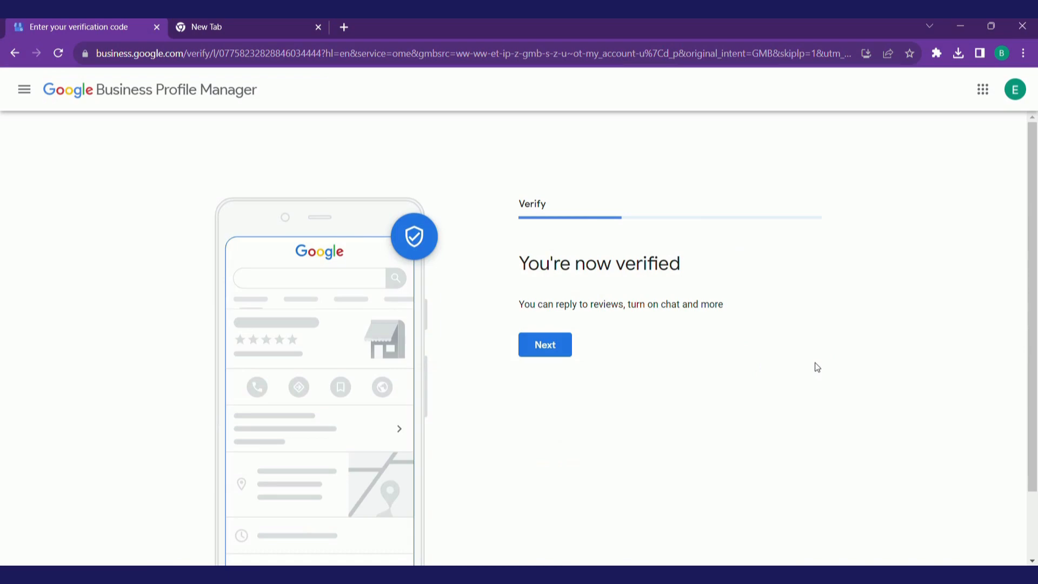
{"action": "left_click", "coordinate": [551, 347]}
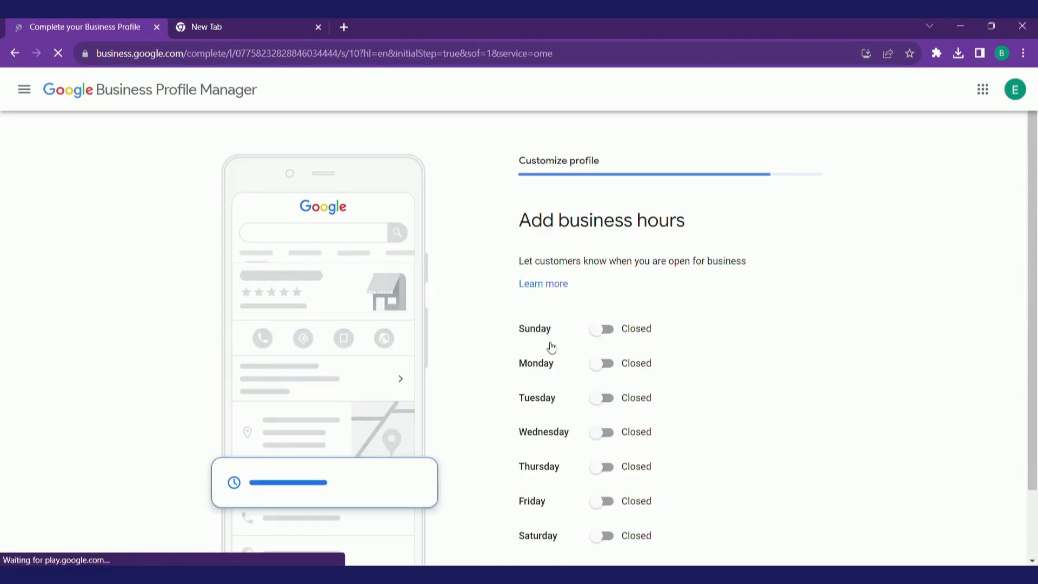
- Set the business hours for Sunday, Monday, Tuesday and Wednesday to open 24 hours
{"action": "left_click", "coordinate": [613, 331]}
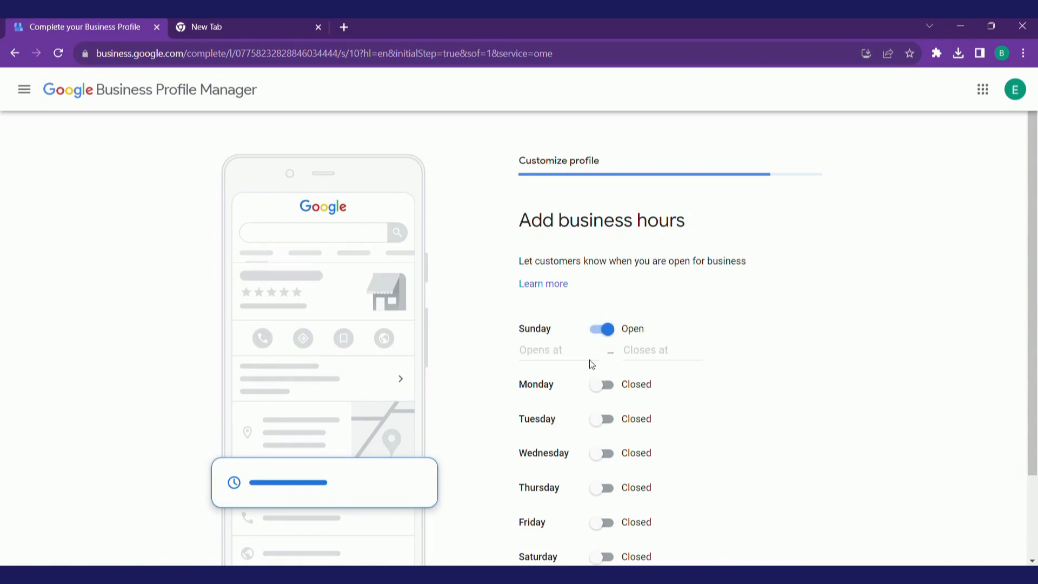
{"action": "left_click", "coordinate": [589, 357]}
{"action": "left_click", "coordinate": [556, 378]}
{"action": "left_click", "coordinate": [605, 363]}
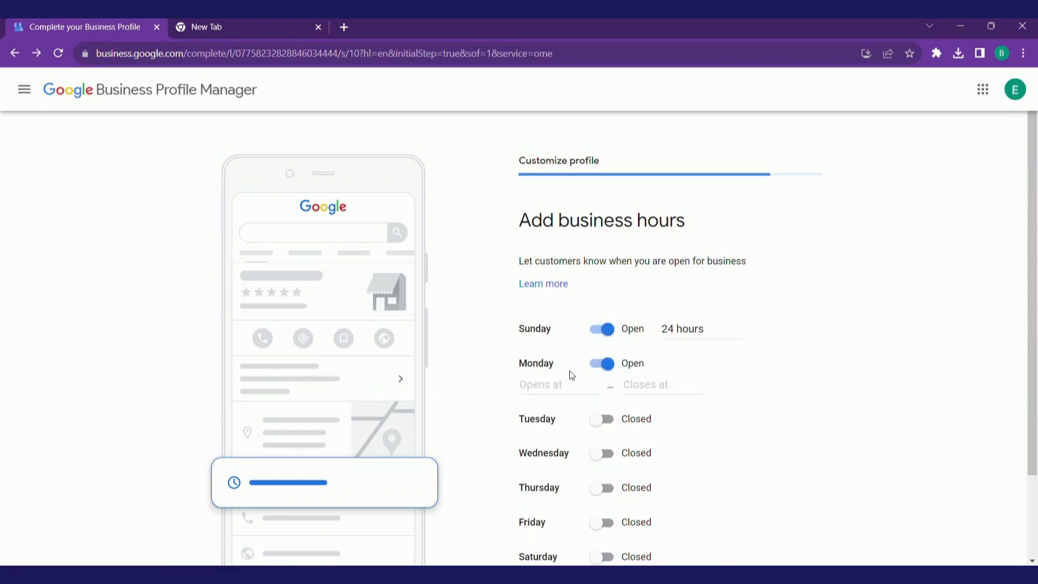
{"action": "left_click", "coordinate": [556, 381]}
{"action": "left_click", "coordinate": [550, 422]}
{"action": "left_click", "coordinate": [604, 400]}
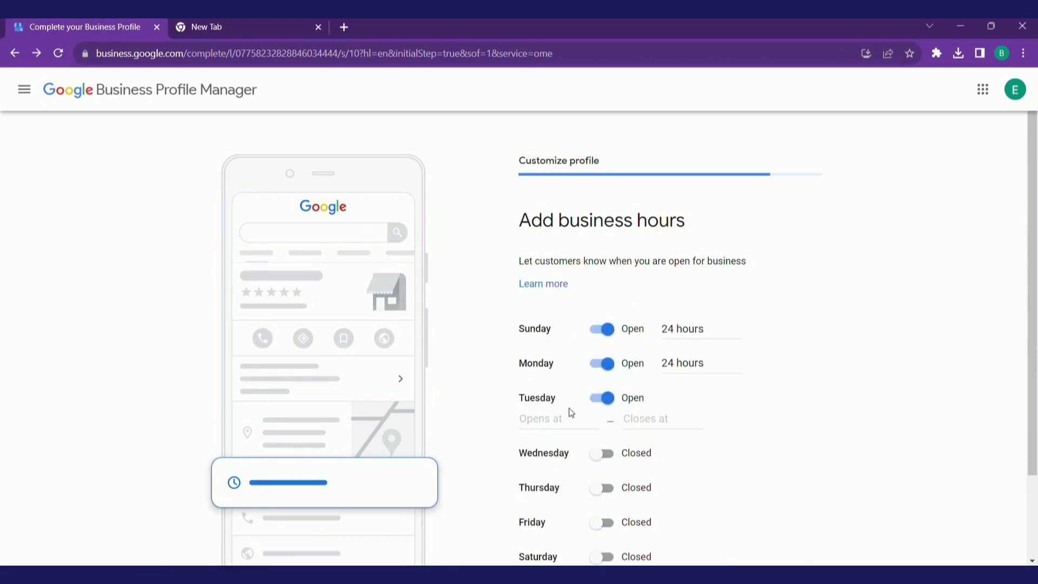
{"action": "left_click", "coordinate": [527, 424]}
{"action": "left_click", "coordinate": [551, 447]}
{"action": "left_click", "coordinate": [604, 432]}
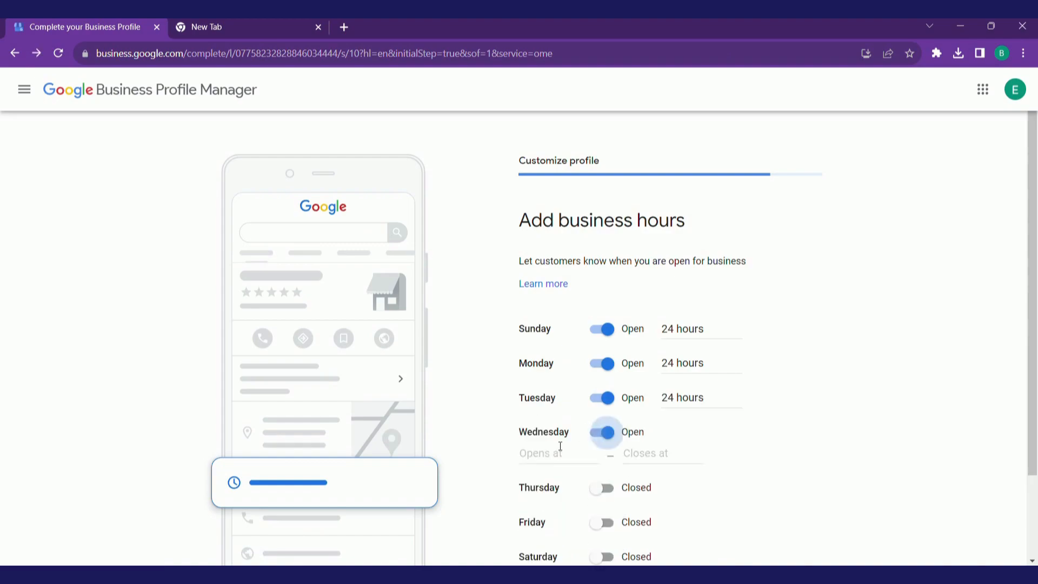
{"action": "left_click", "coordinate": [560, 448]}
{"action": "left_click", "coordinate": [565, 481]}
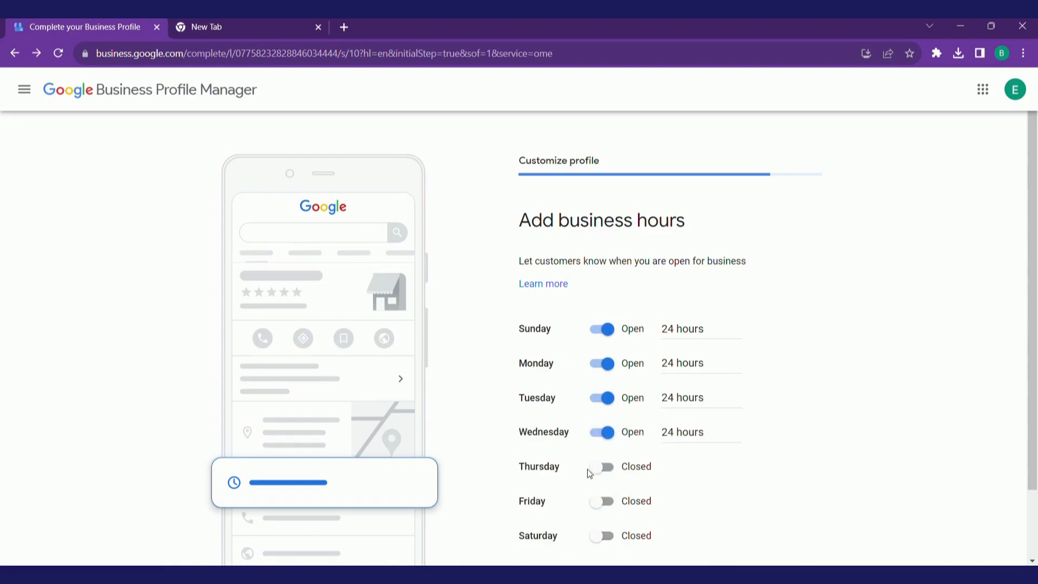
- Set Thursday, Friday and Saturday to open 24 hours and save the business hours
{"action": "left_click", "coordinate": [595, 468]}
{"action": "left_click", "coordinate": [539, 498]}
{"action": "left_click", "coordinate": [551, 517]}
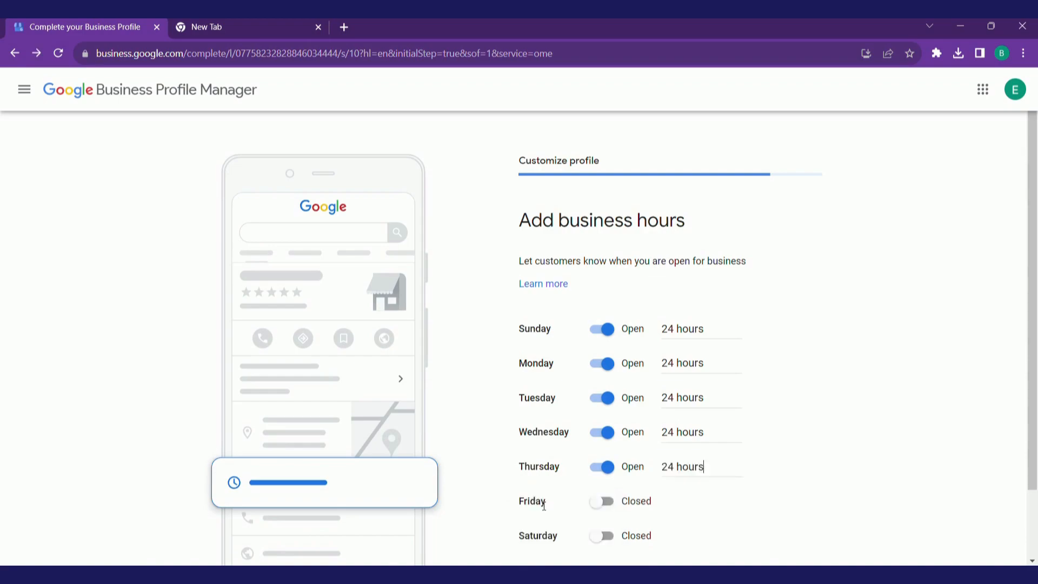
{"action": "scroll", "coordinate": [611, 448], "scroll_direction": "down", "scroll_amount": 2}
{"action": "left_click", "coordinate": [606, 422]}
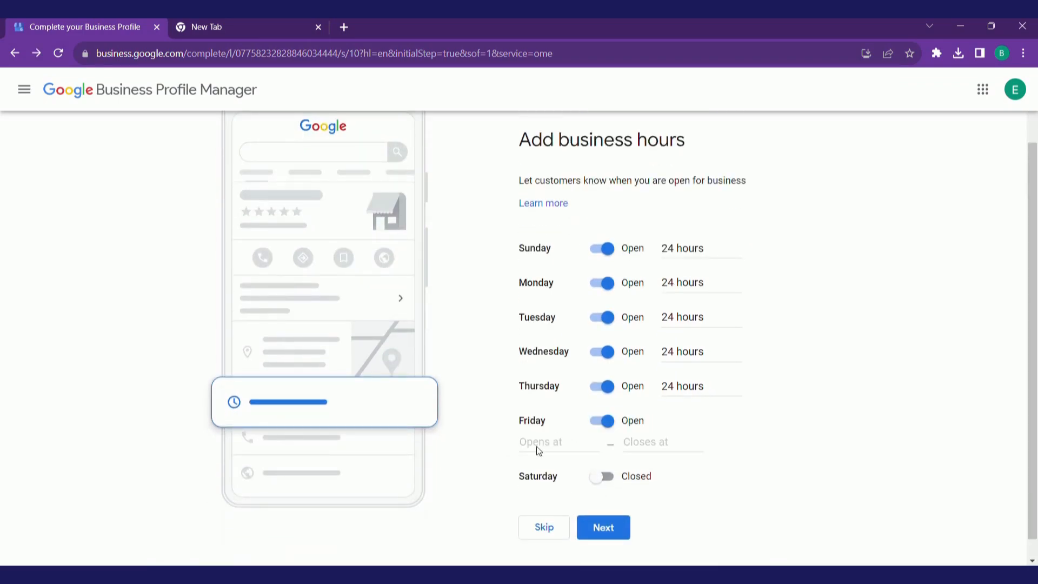
{"action": "left_click", "coordinate": [538, 446]}
{"action": "left_click", "coordinate": [540, 476]}
{"action": "left_click", "coordinate": [604, 455]}
{"action": "left_click", "coordinate": [550, 474]}
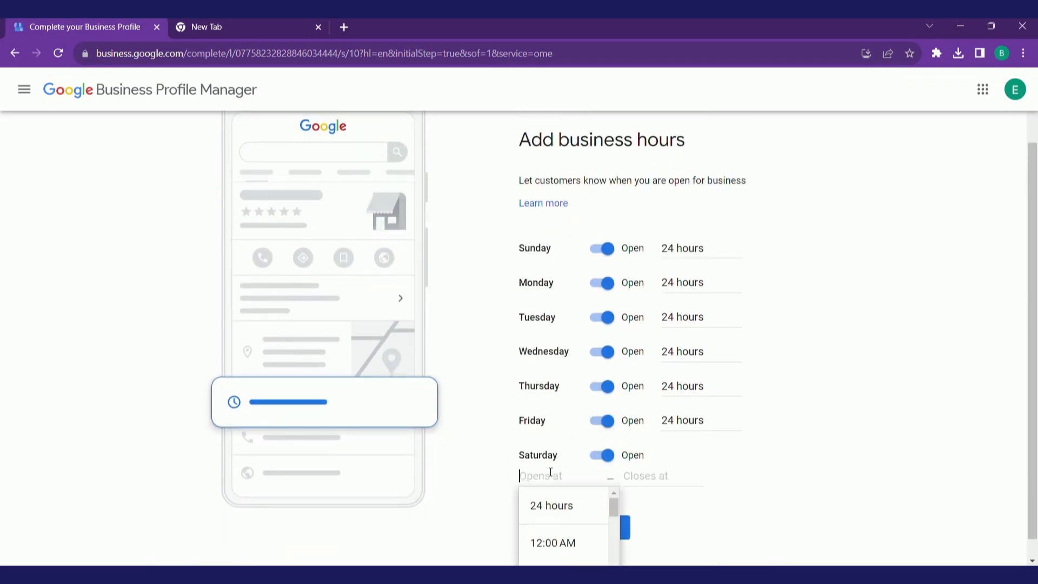
{"action": "left_click", "coordinate": [551, 503]}
{"action": "left_click", "coordinate": [622, 506]}
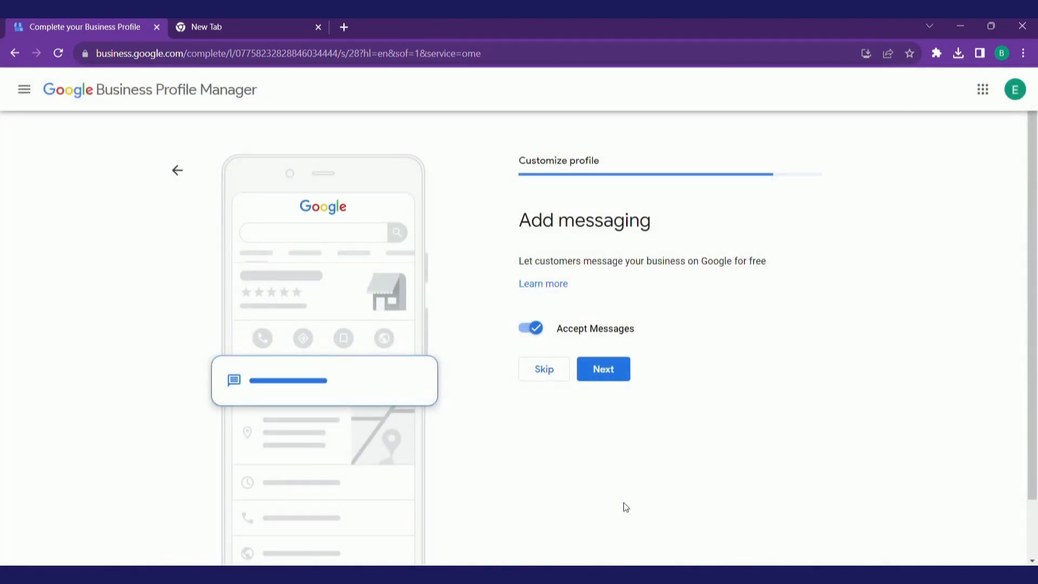
- Keep Accept Messages turned on and paste in the prepared business description
{"action": "left_click", "coordinate": [597, 368]}
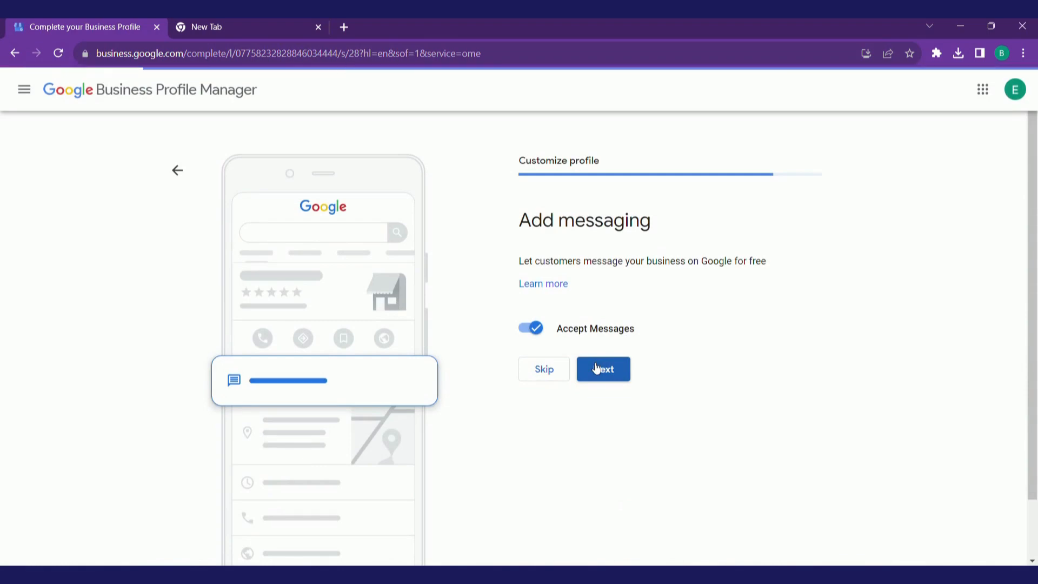
{"action": "left_click", "coordinate": [601, 380]}
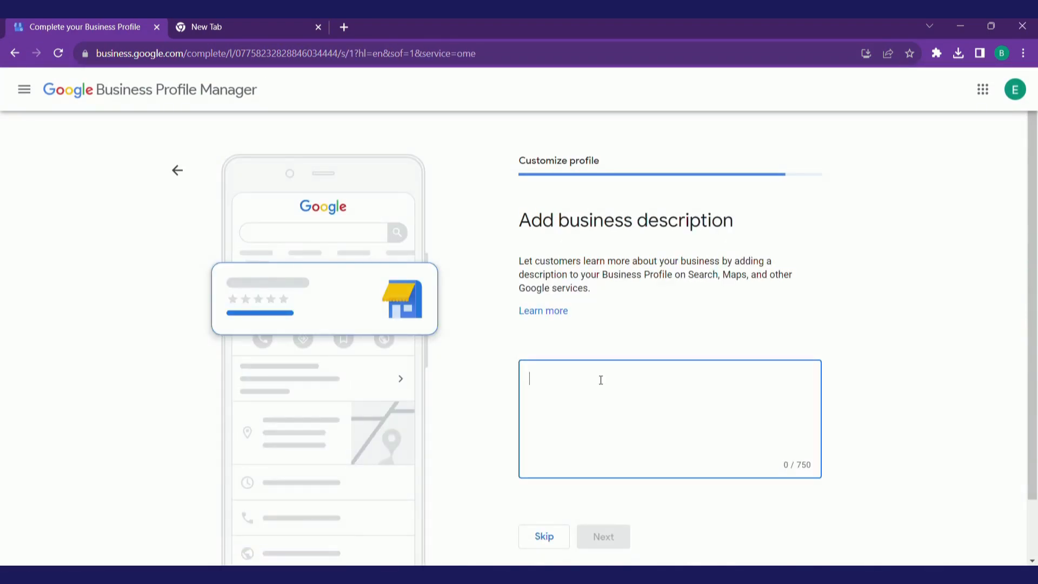
{"action": "key", "text": "ctrl+v"}
{"action": "left_click", "coordinate": [600, 536]}
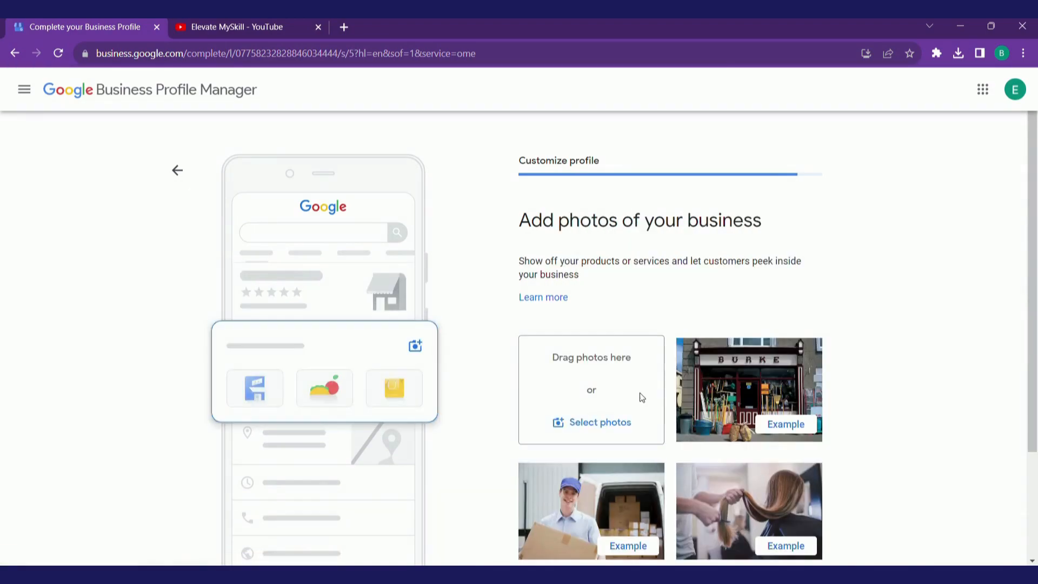
- Add the website homepage screenshot as a business photo and finish the profile setup without starting Google Ads
{"action": "scroll", "coordinate": [658, 378], "scroll_direction": "down", "scroll_amount": 3}
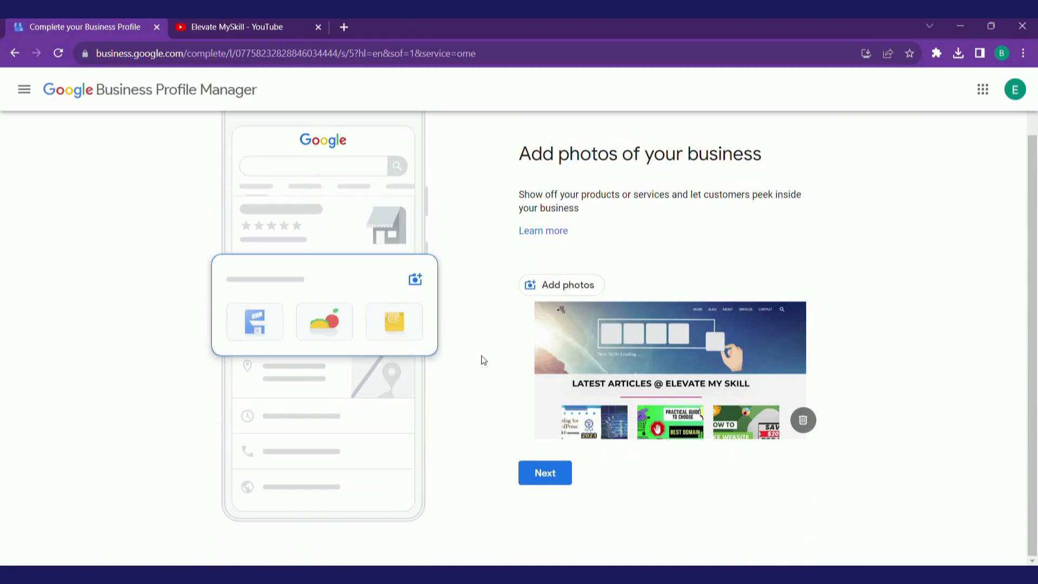
{"action": "left_click", "coordinate": [537, 479]}
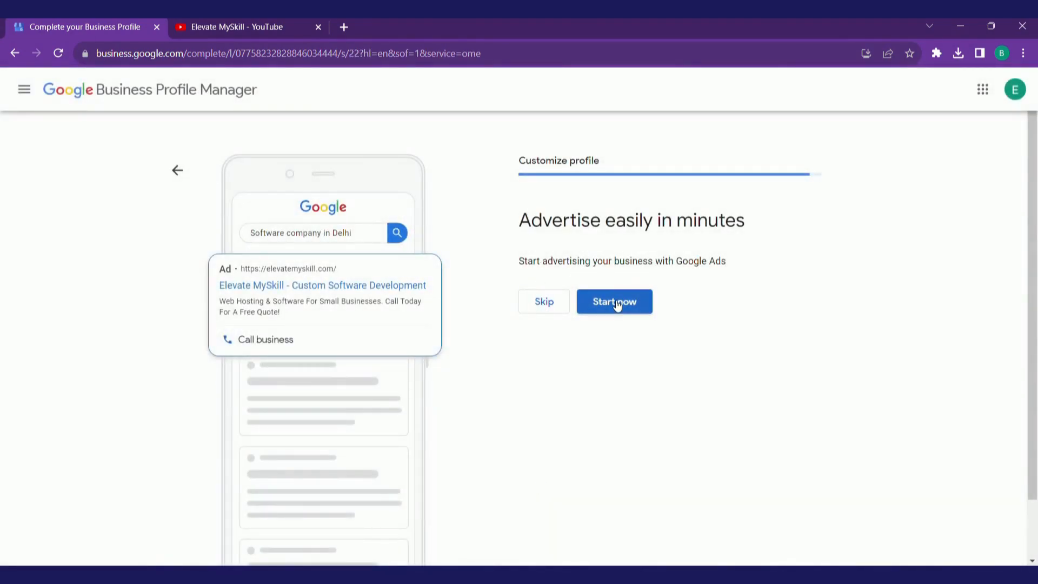
{"action": "left_click", "coordinate": [551, 298]}
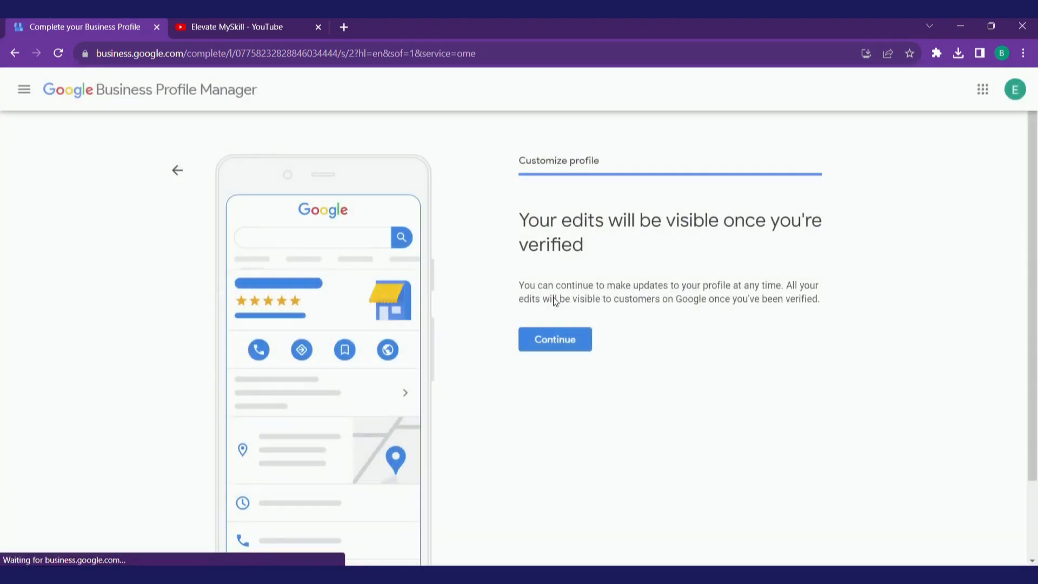
{"action": "left_click", "coordinate": [553, 339]}
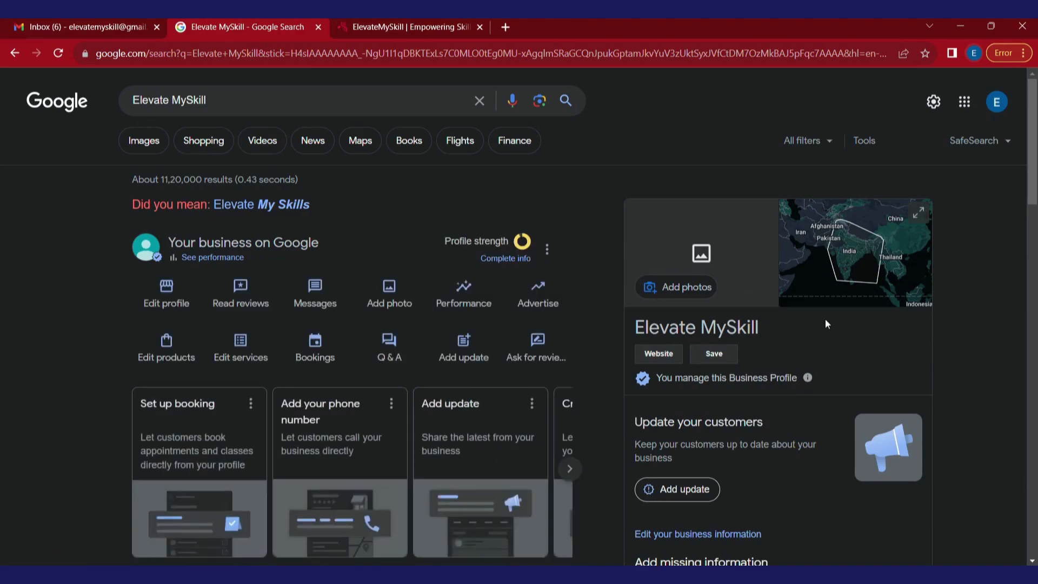
{"action": "scroll", "coordinate": [825, 319], "scroll_direction": "down", "scroll_amount": 1}
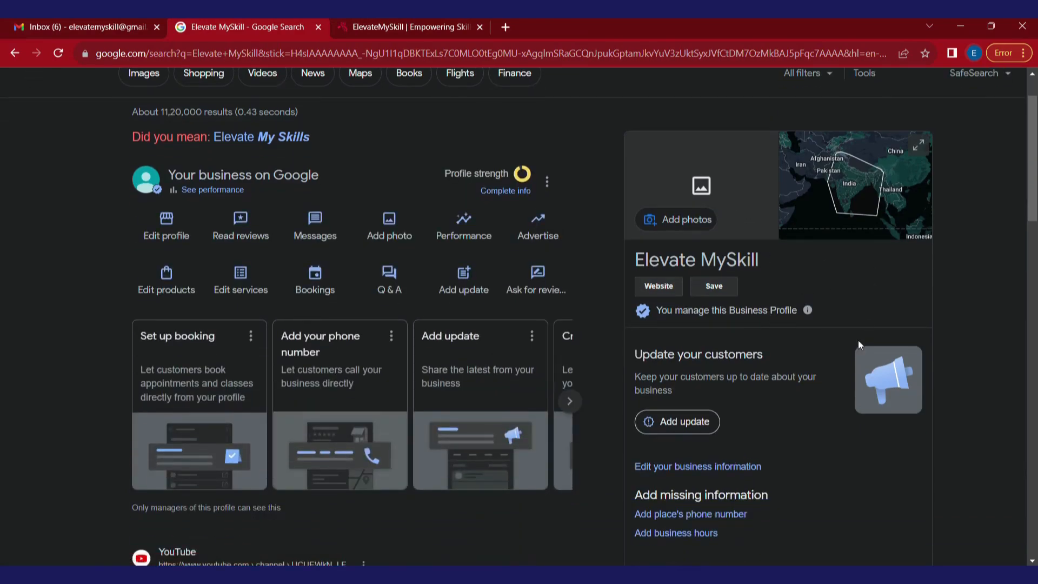